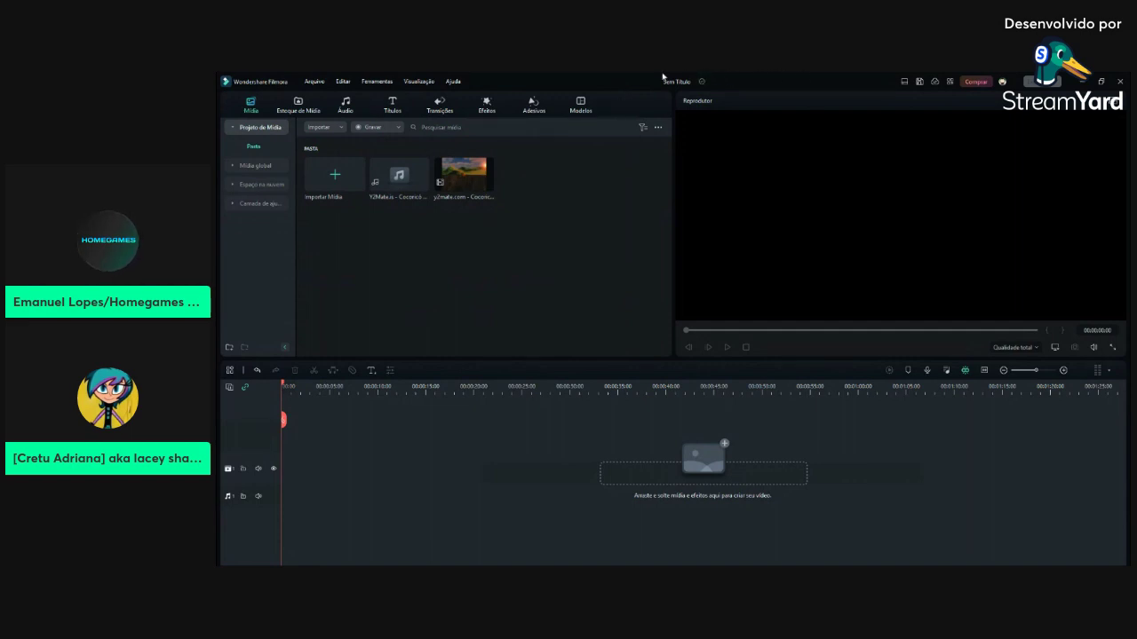
left_click(258, 184)
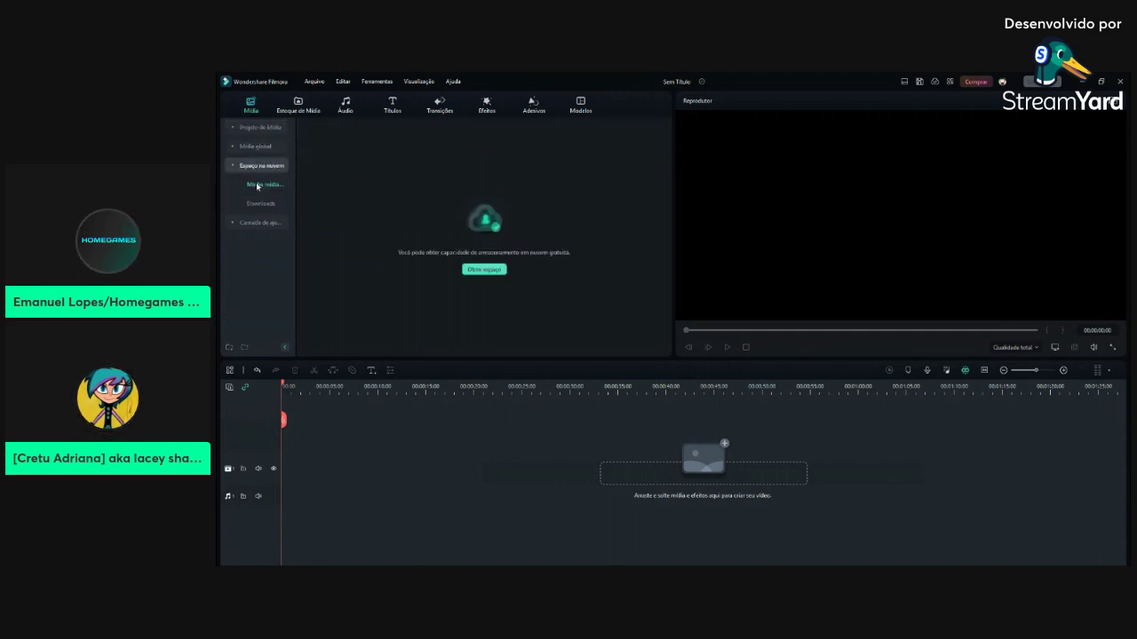
left_click(286, 127)
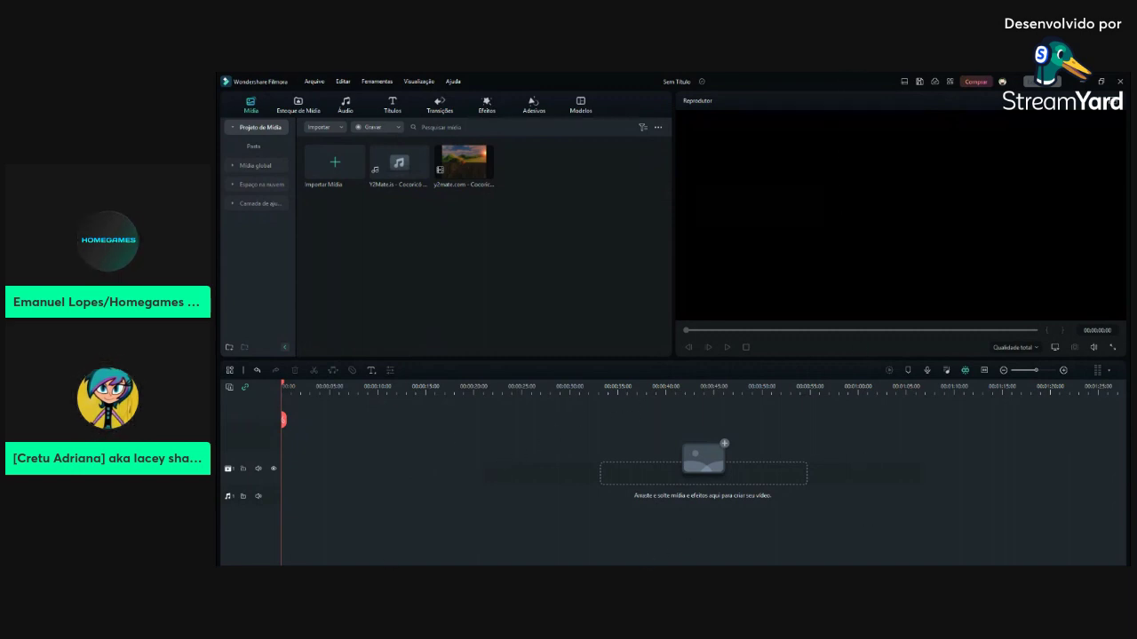
left_click(249, 203)
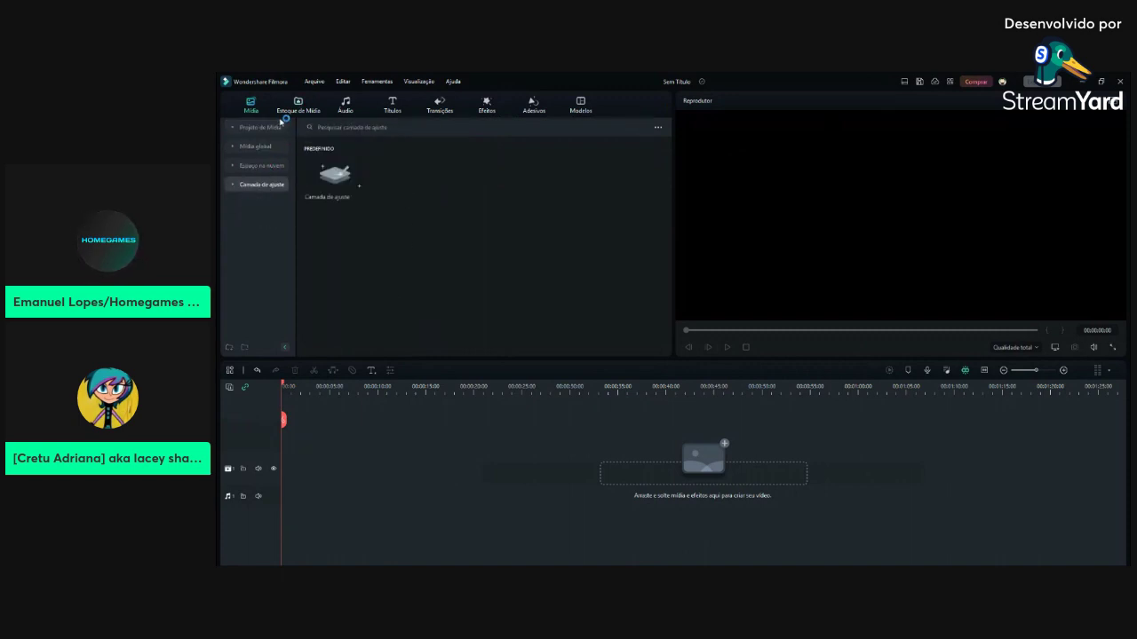
left_click(384, 110)
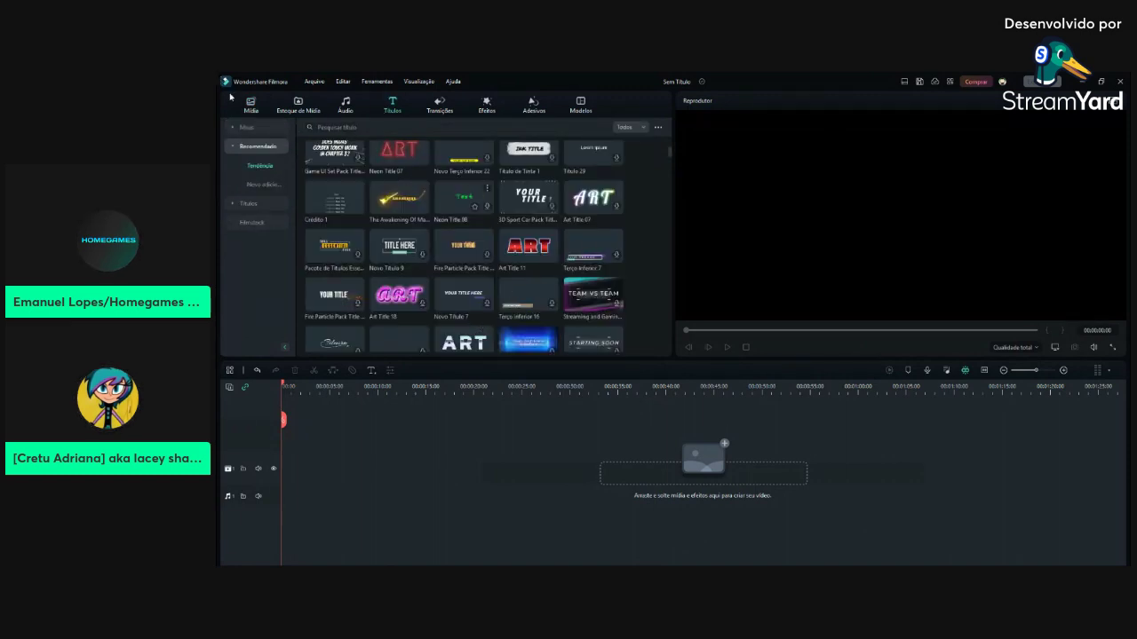
left_click(254, 106)
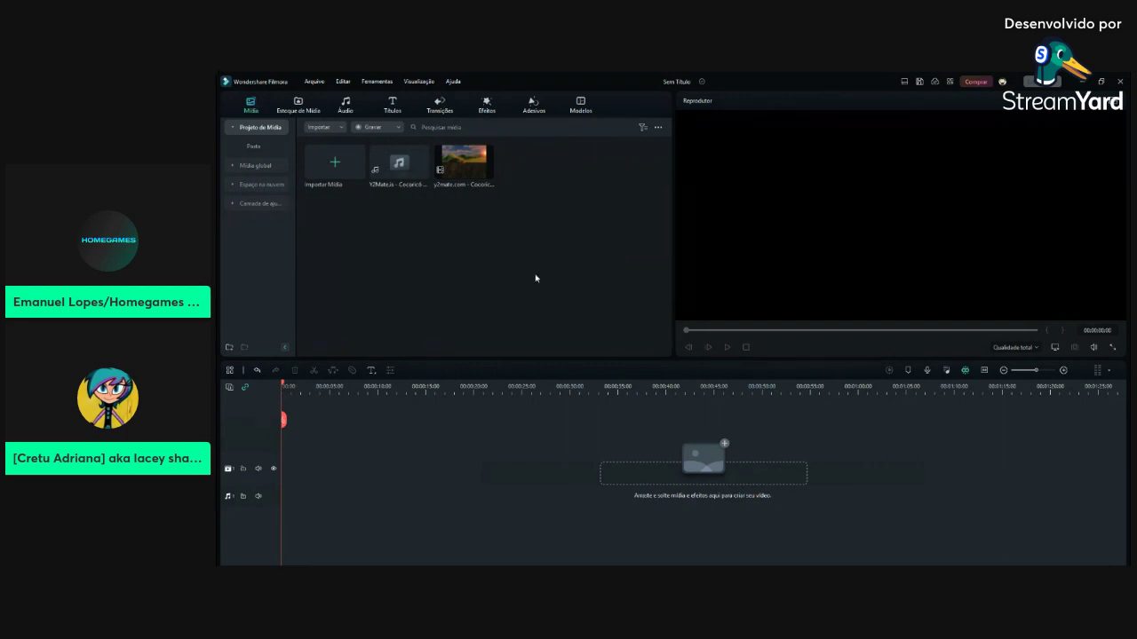
Place the y2mate.com show video at the timeline start, undoing the wrongly added clip first
left_click_drag(463, 178, 263, 464)
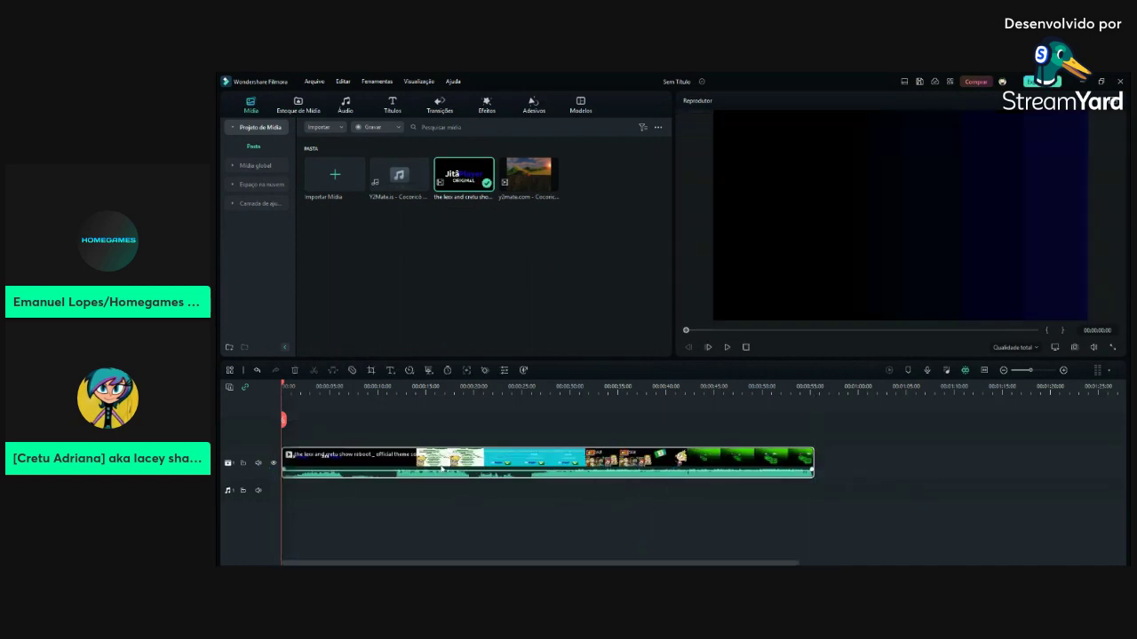
key("ctrl+z")
left_click(309, 224)
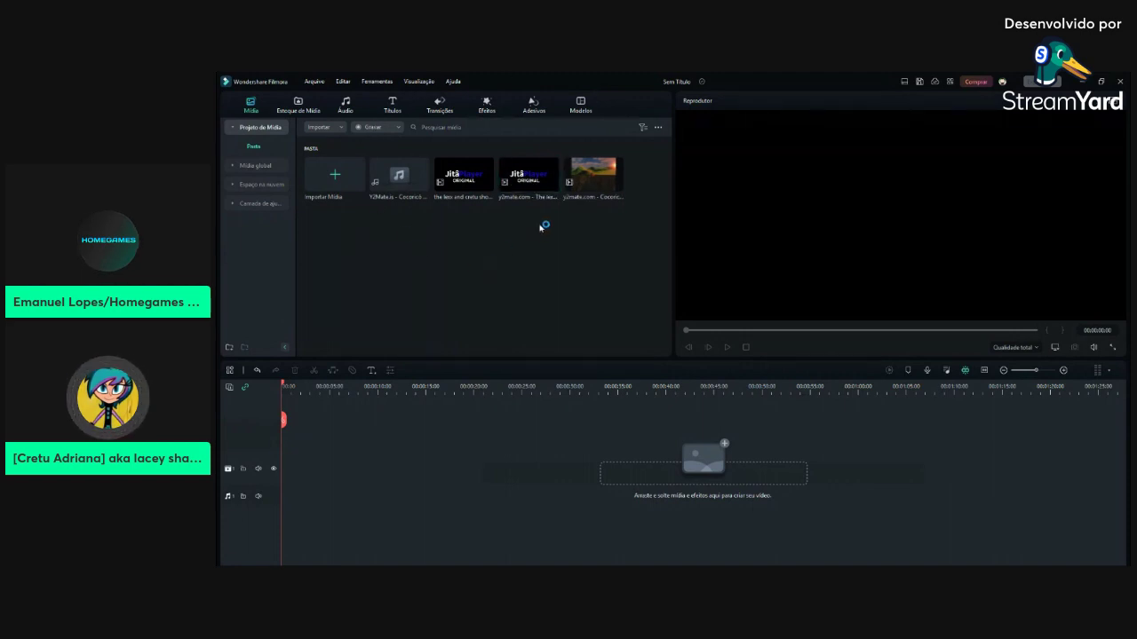
left_click_drag(533, 182, 291, 476)
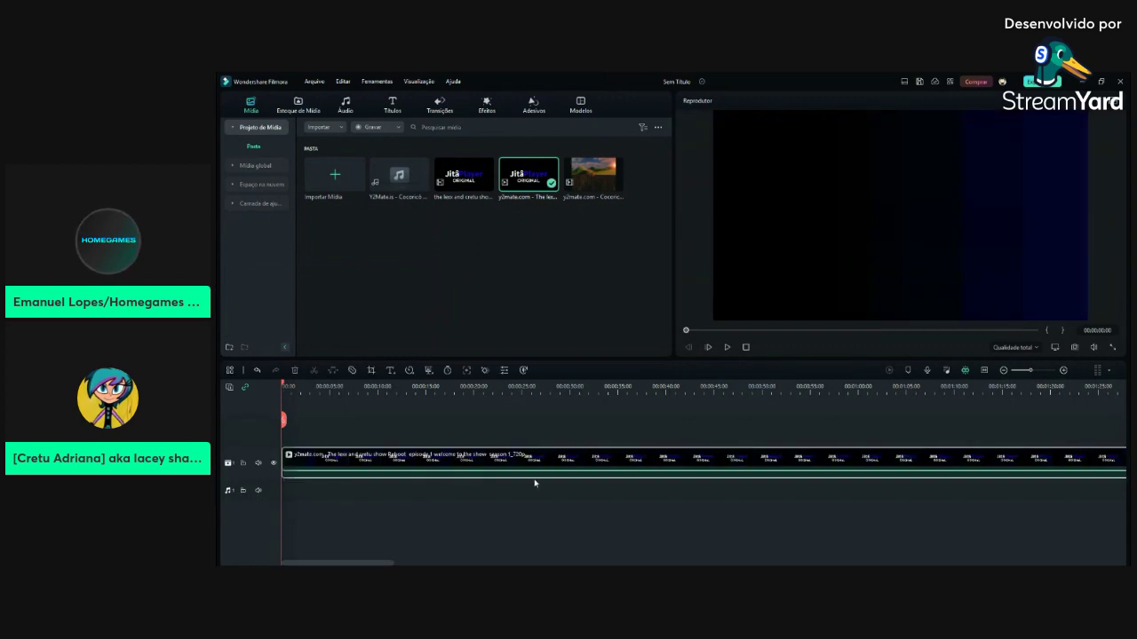
Scrub and play the preview to check the show video's content
left_click_drag(687, 330, 1005, 338)
left_click(726, 348)
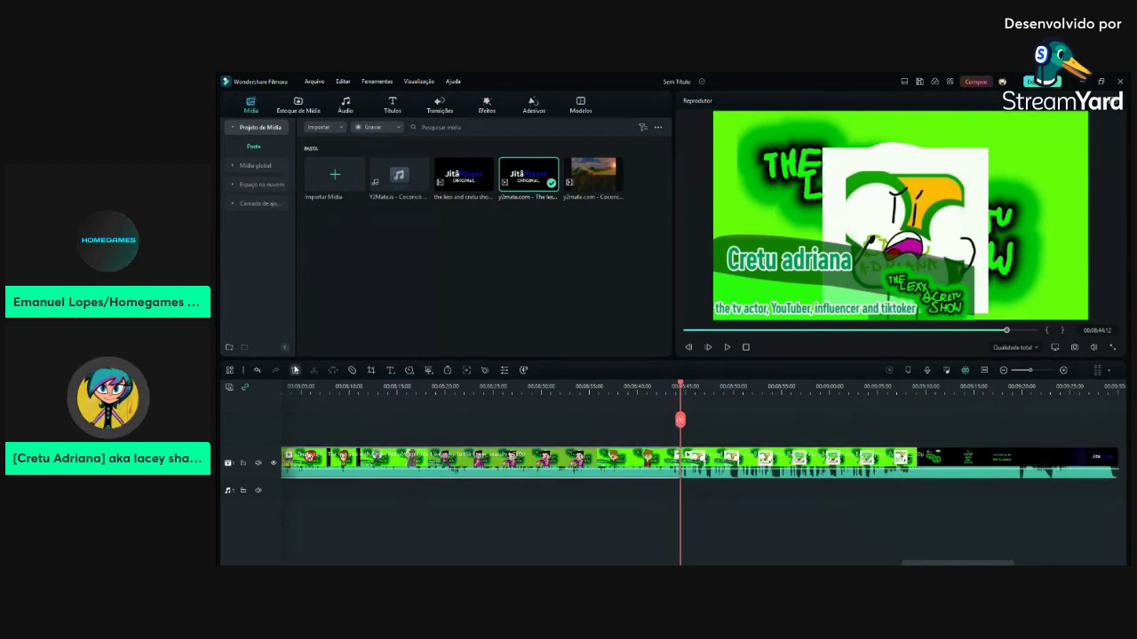
left_click_drag(687, 334, 467, 332)
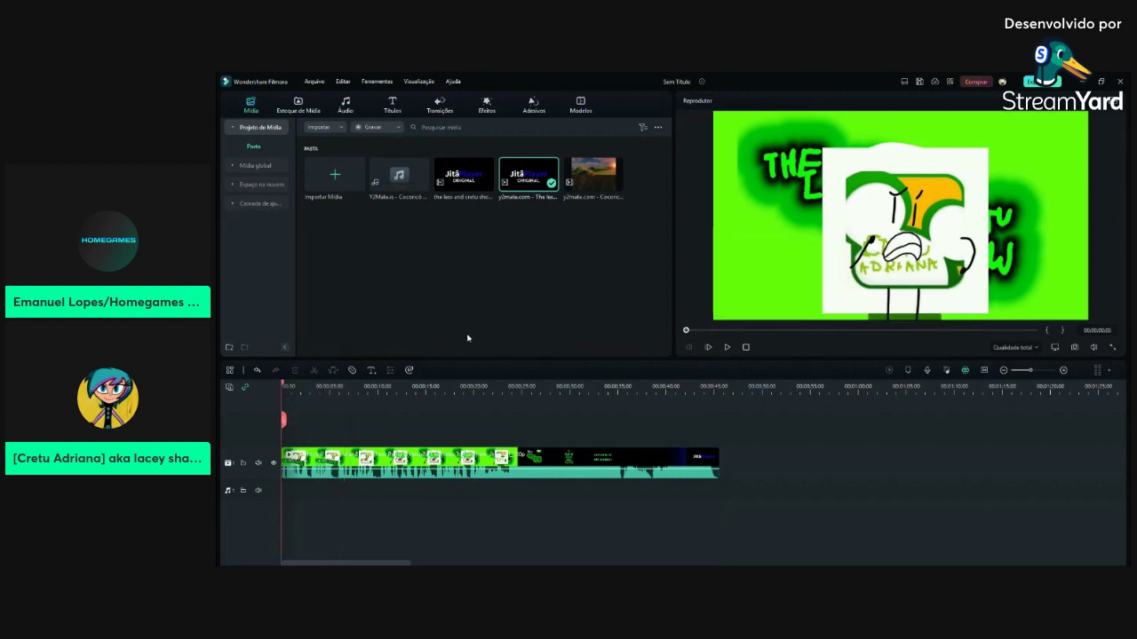
Browse to the Títulos > Meus > Downloads presets with the playhead near 8 seconds
left_click(391, 105)
left_click_drag(692, 335, 757, 334)
scroll(413, 171, "up", 3)
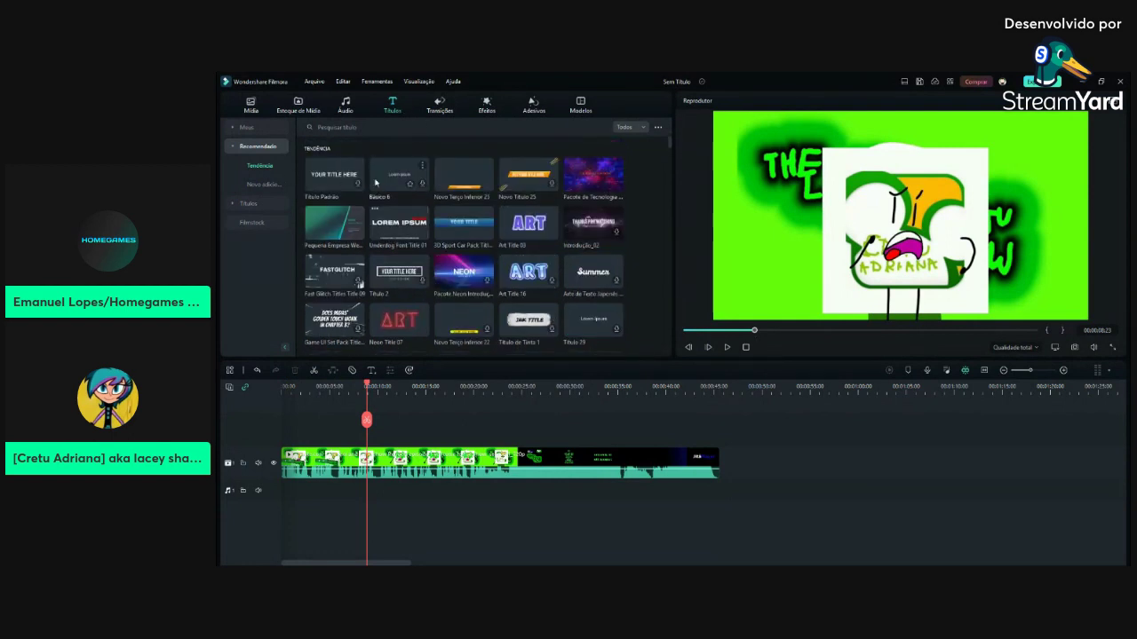
scroll(319, 184, "down", 8)
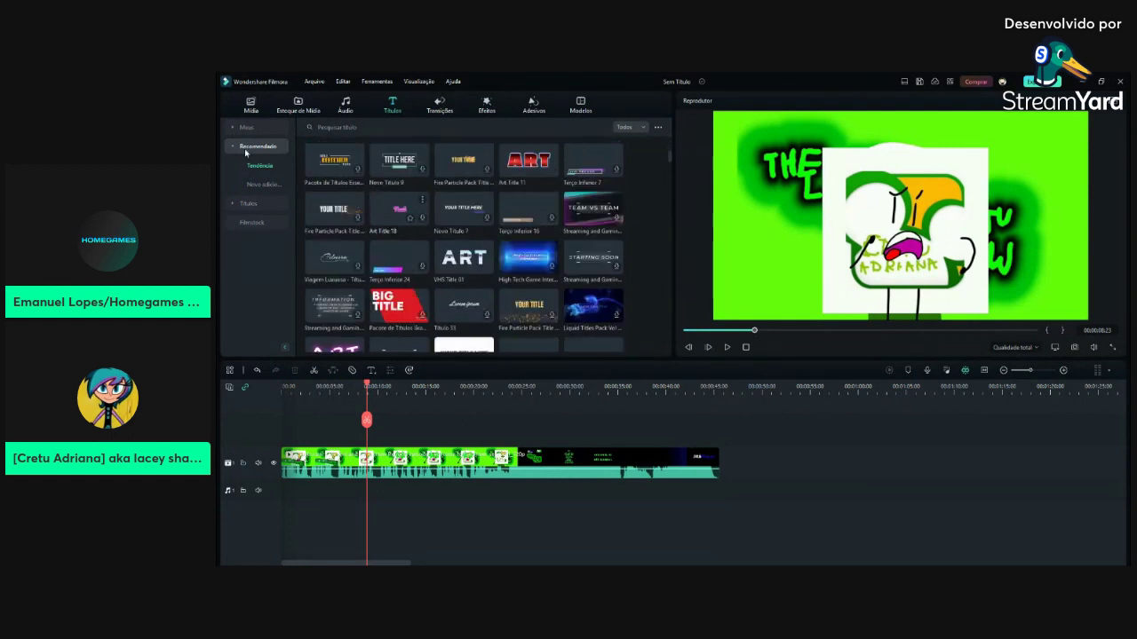
left_click(246, 127)
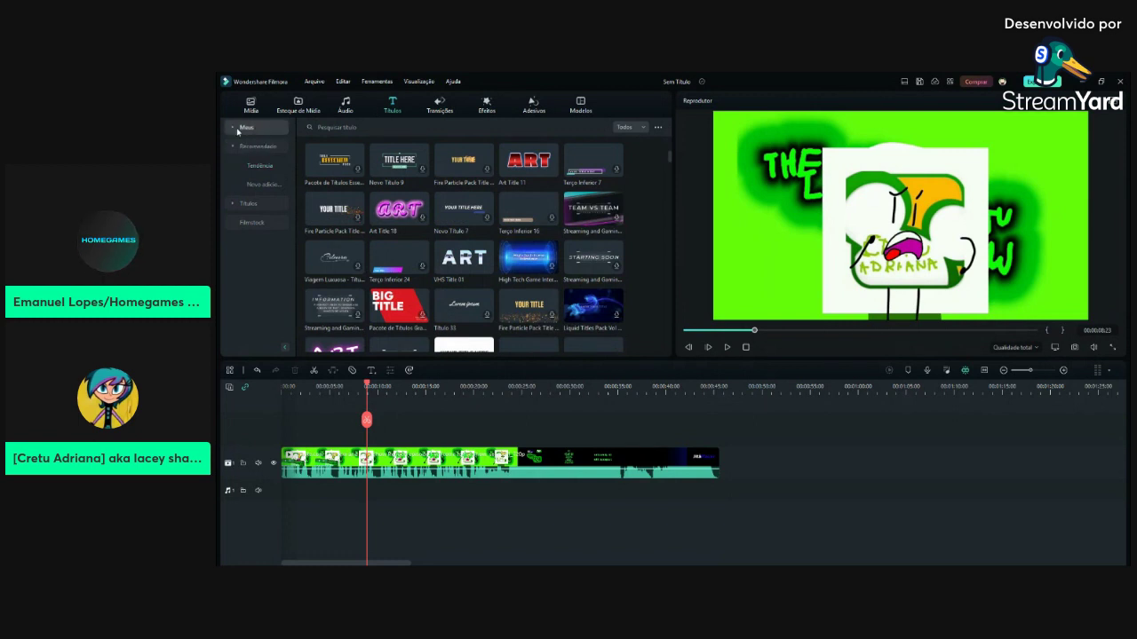
left_click(254, 147)
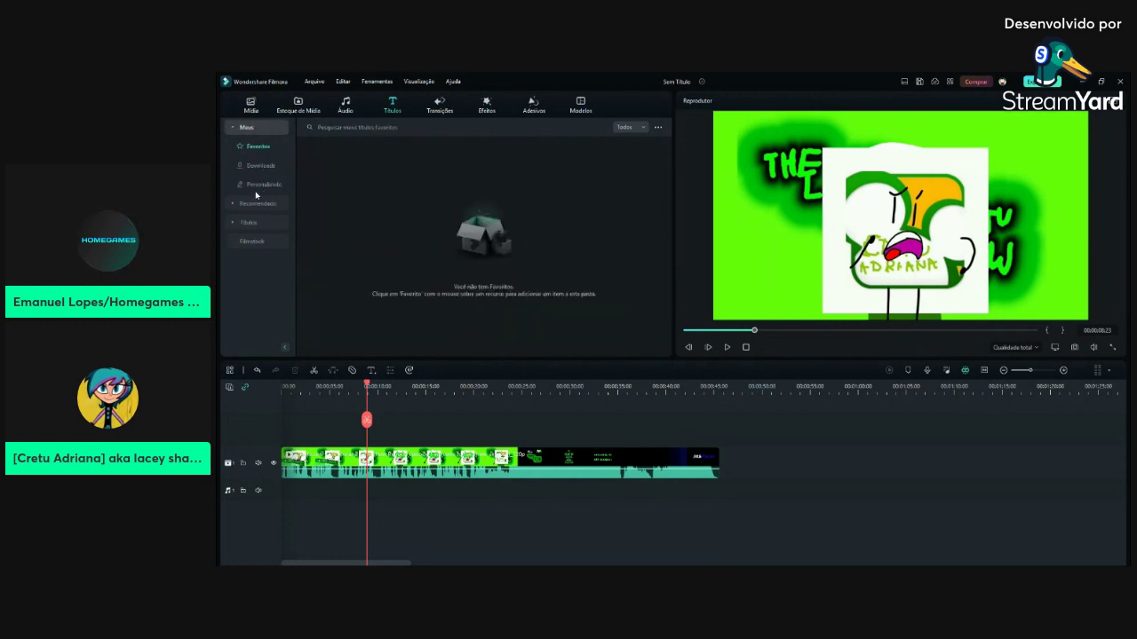
left_click(260, 165)
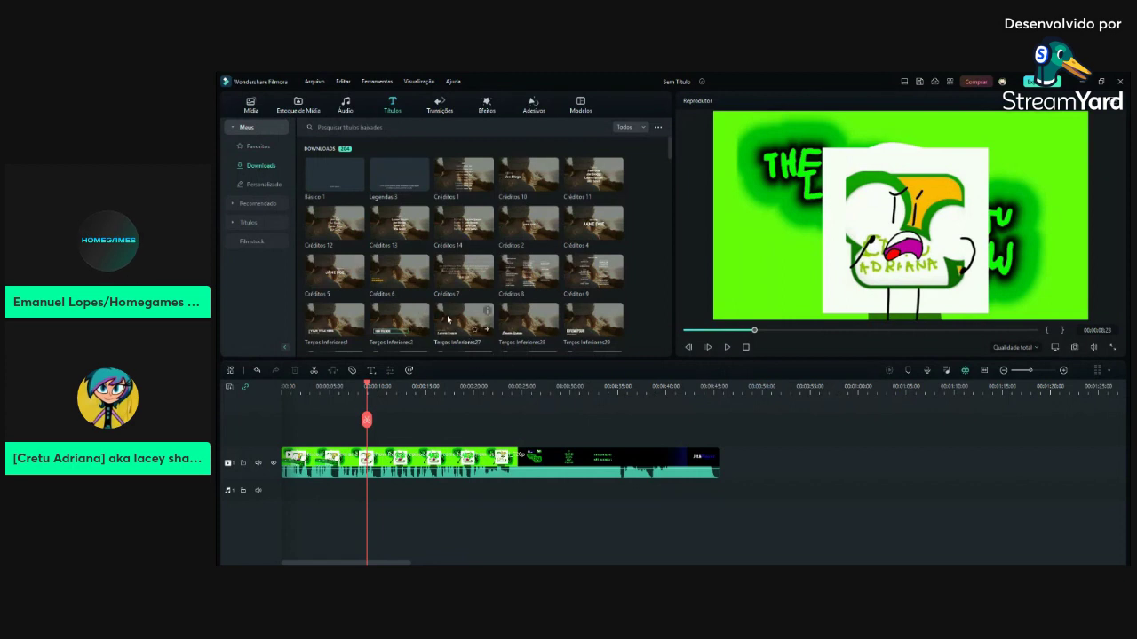
Drop the Terços Inferiores42 lower-third onto a new track above the video
scroll(434, 316, "down", 3)
left_click_drag(526, 297, 617, 286)
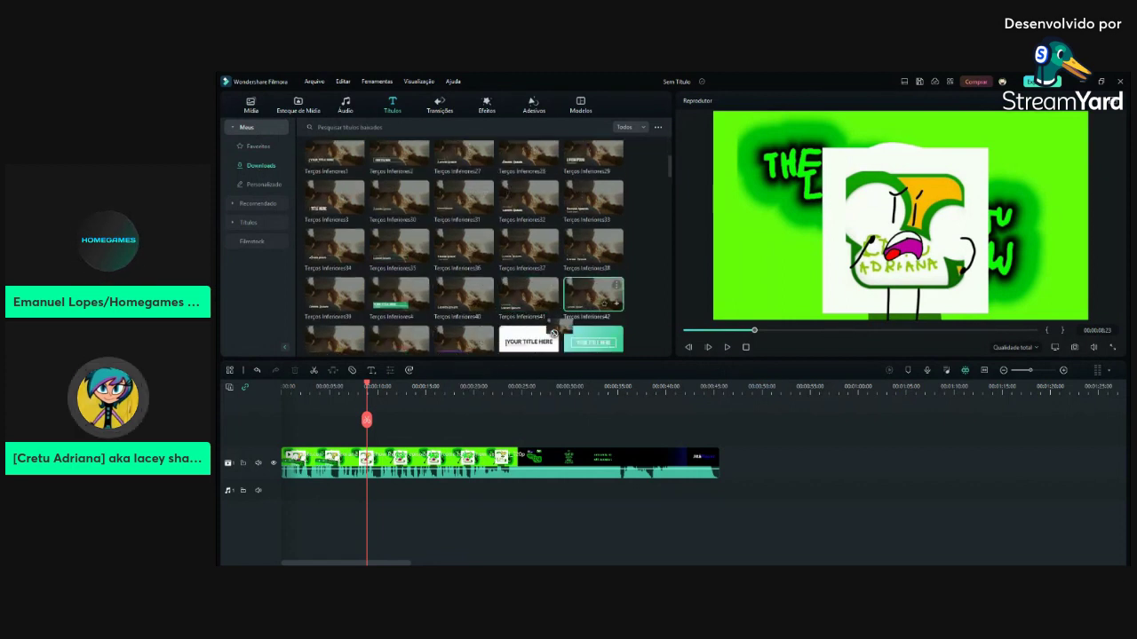
mouse_move(387, 437)
left_mouse_down()
mouse_move(421, 444)
mouse_move(373, 441)
left_mouse_up()
Replace the title's Lorem ipsum placeholder with 'CREATED & DIRECTED BY:'
double_click(373, 439)
triple_click(439, 159)
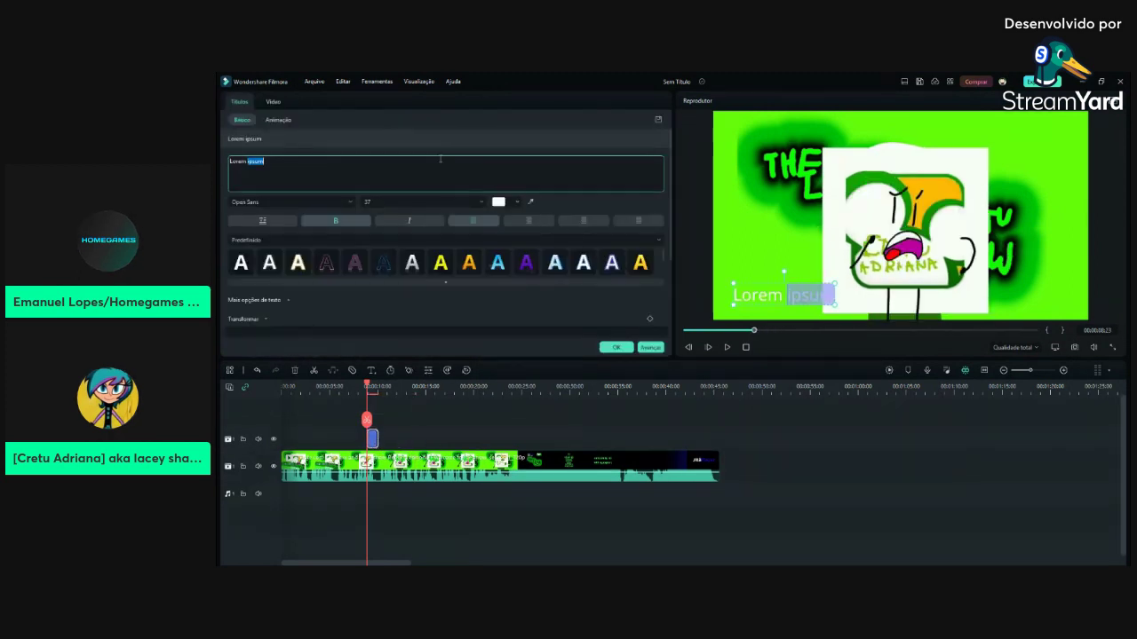
type("S")
type("CREATED")
type(" & DIRECT")
type("ED BY:")
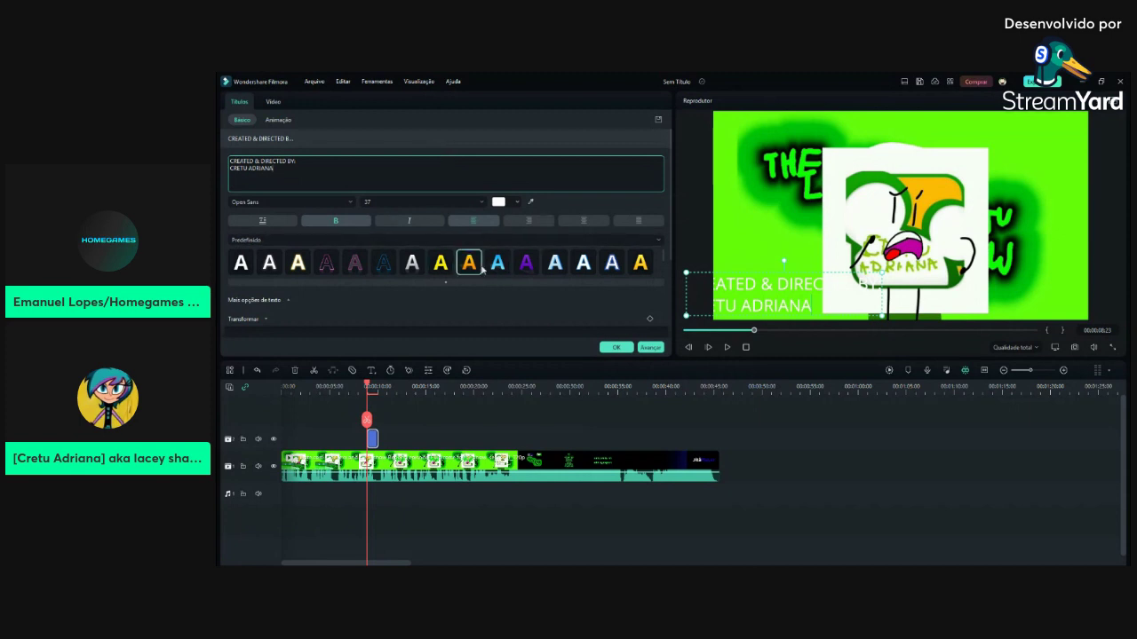
Apply a dark green WordArt style and shrink the title, shifting it right in the preview
scroll(504, 246, "down", 2)
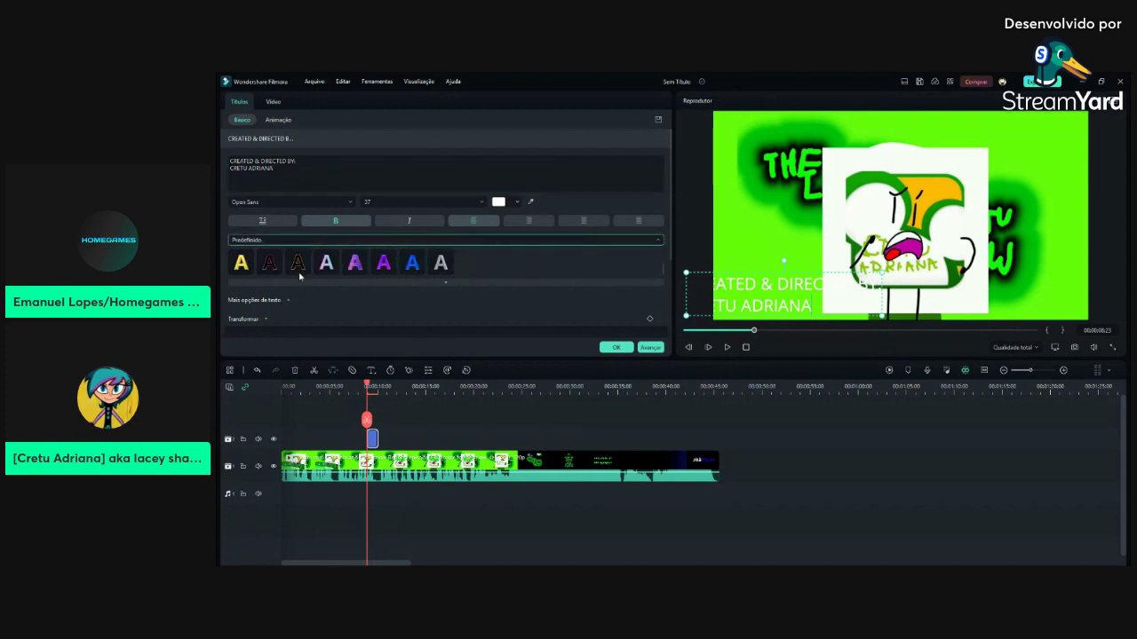
scroll(299, 276, "down", 1)
left_click(383, 262)
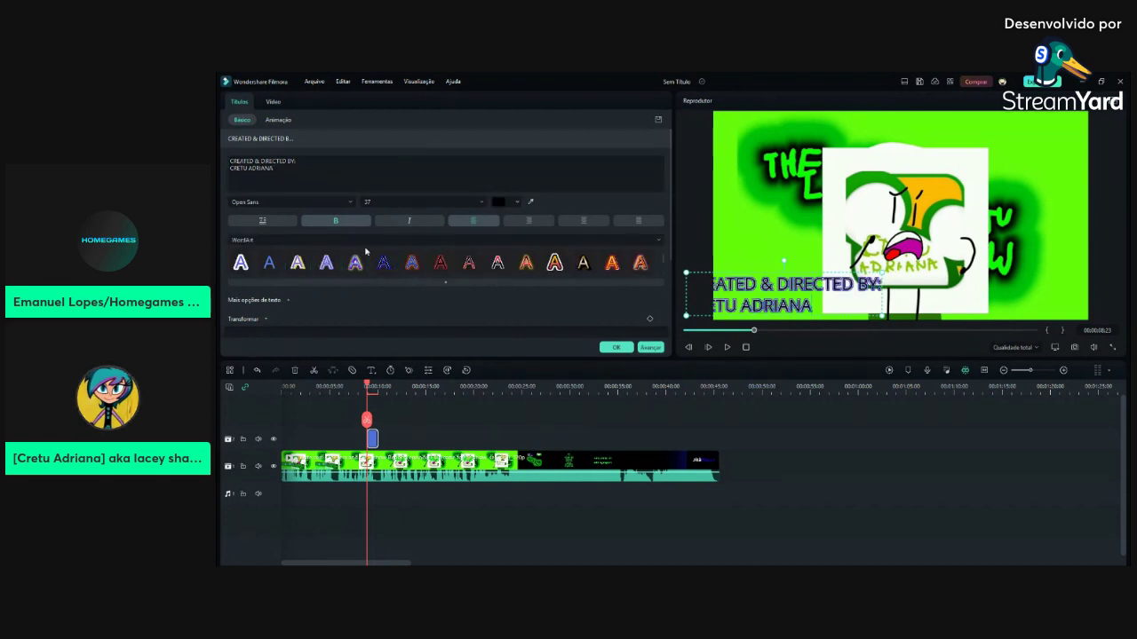
scroll(483, 256, "down", 1)
scroll(483, 255, "down", 1)
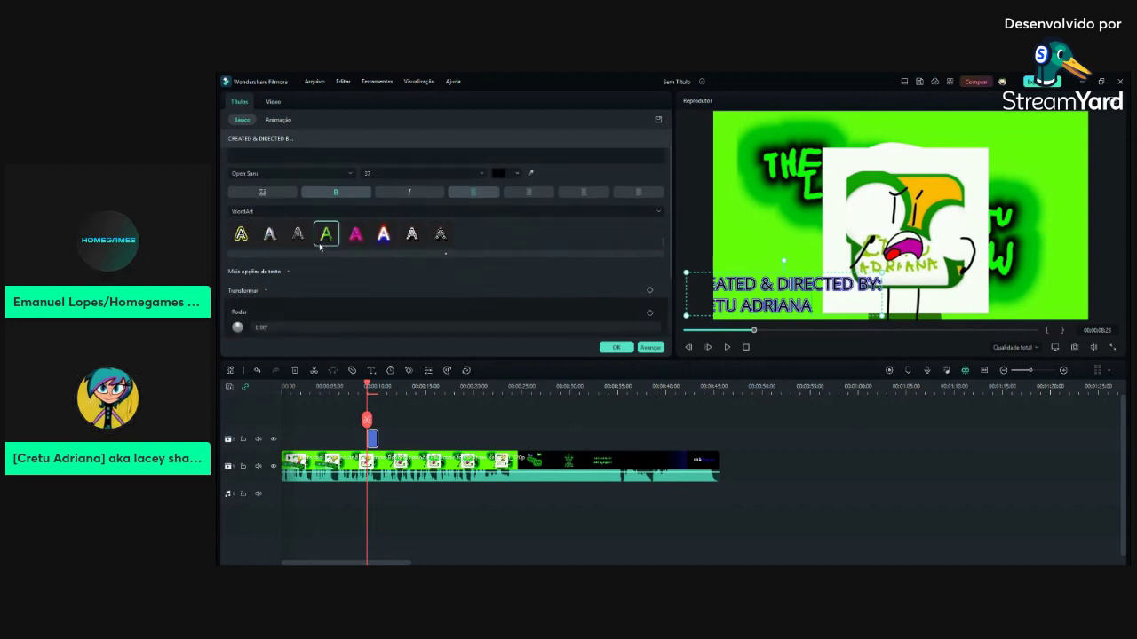
scroll(320, 247, "up", 1)
left_click(640, 232)
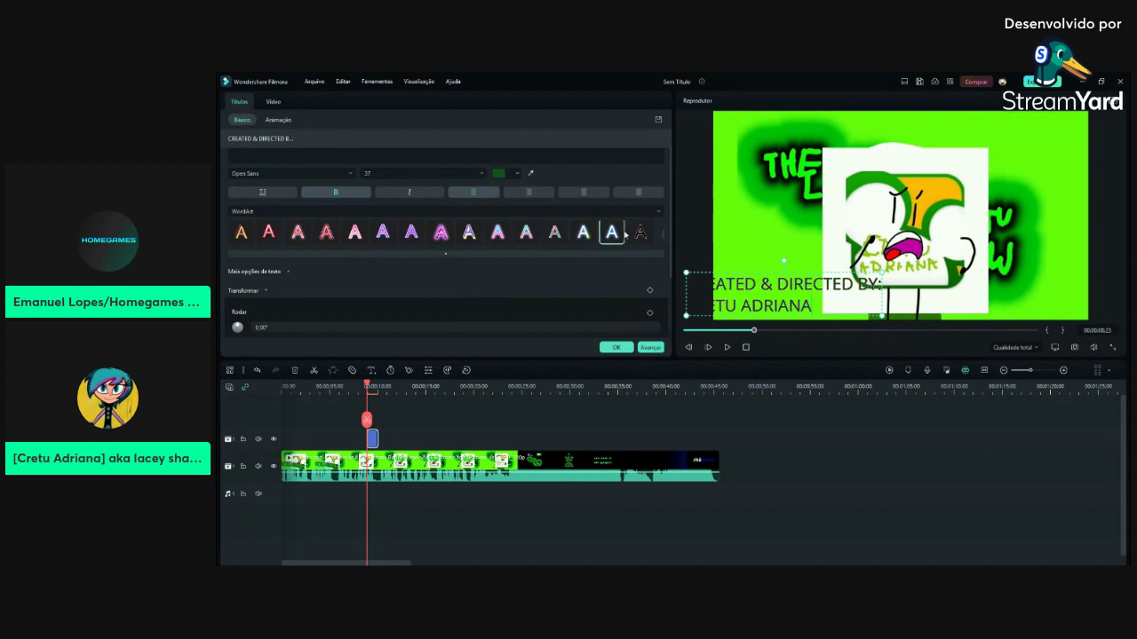
scroll(348, 177, "down", 1)
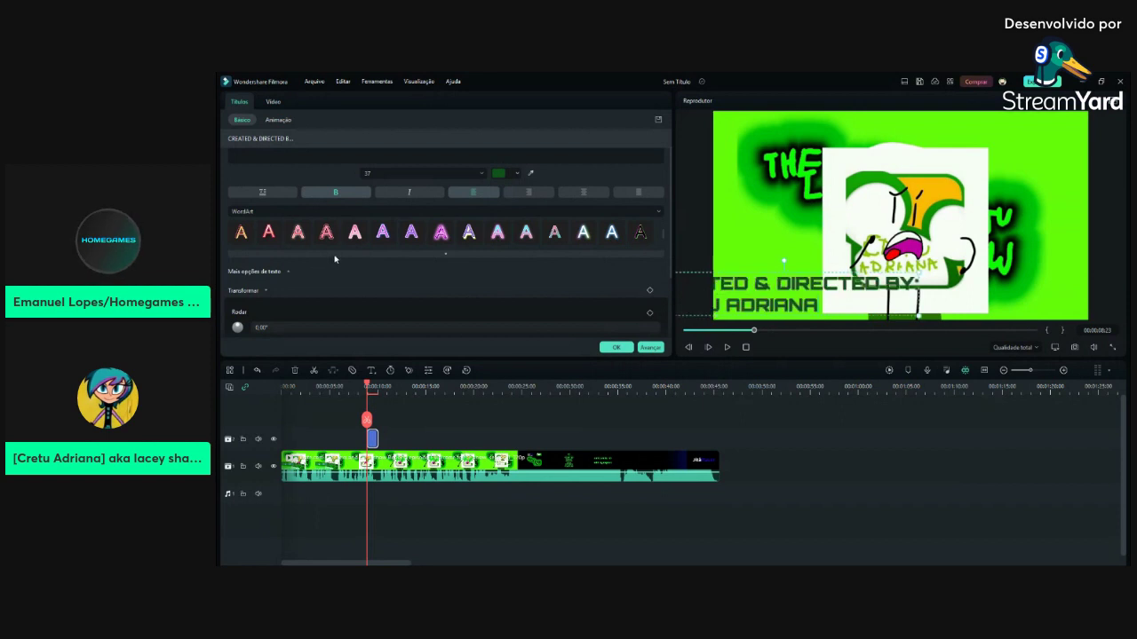
left_click_drag(921, 324, 898, 296)
Extend the credit title, then split the video at 00:00:23:17 and delete its tail
left_click(616, 347)
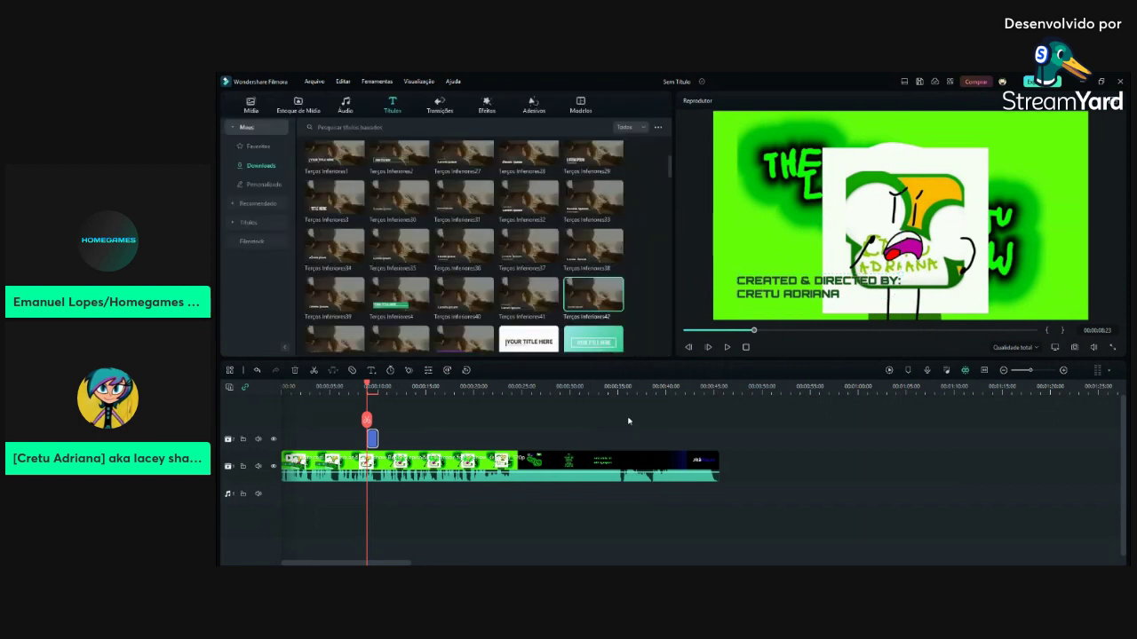
left_click_drag(374, 443, 505, 436)
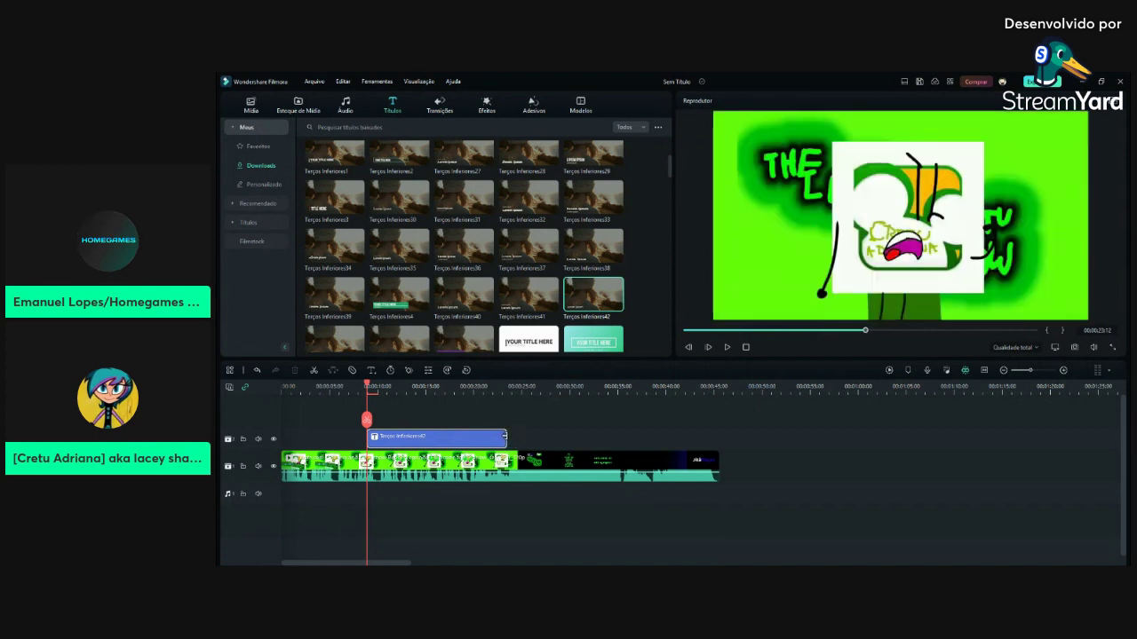
left_click(524, 459)
left_click_drag(753, 330, 858, 339)
key("space")
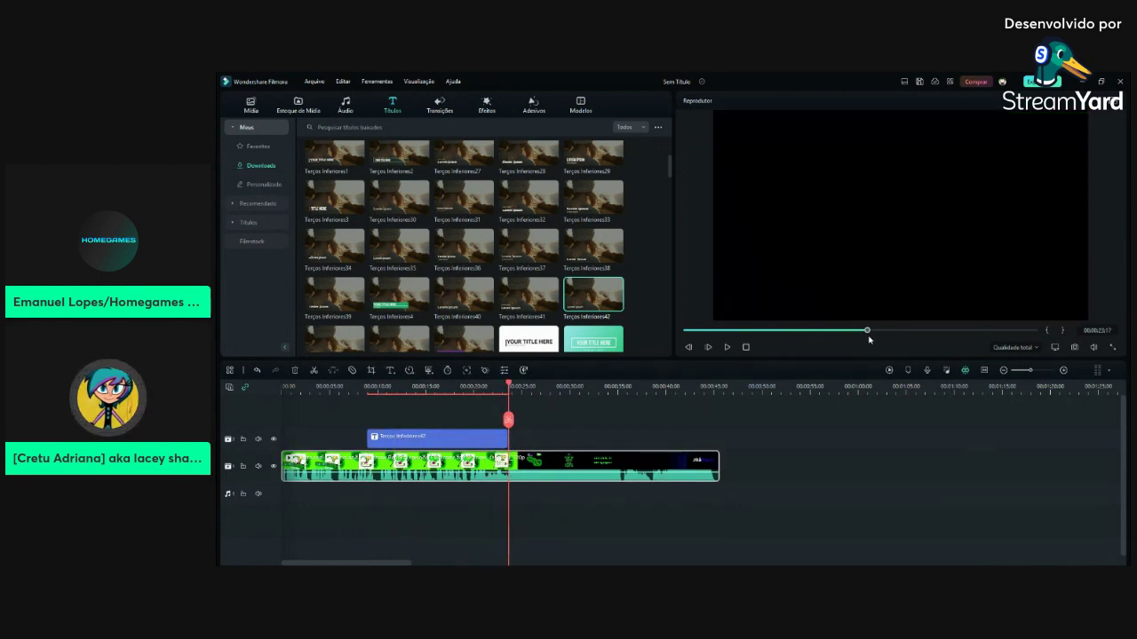
key("ctrl+b")
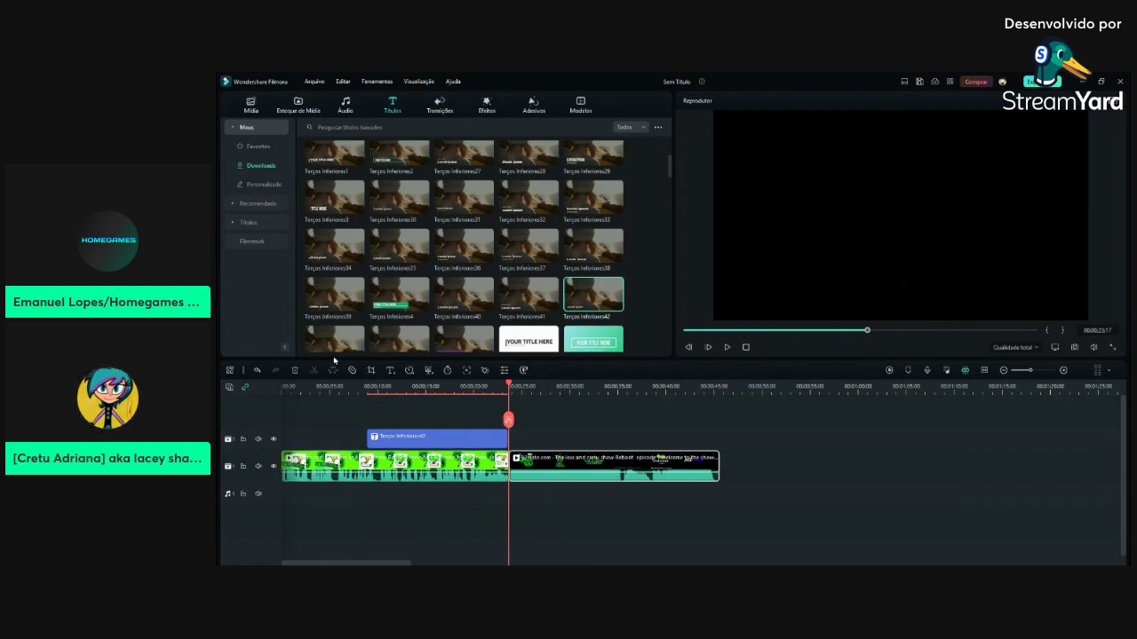
left_click(296, 371)
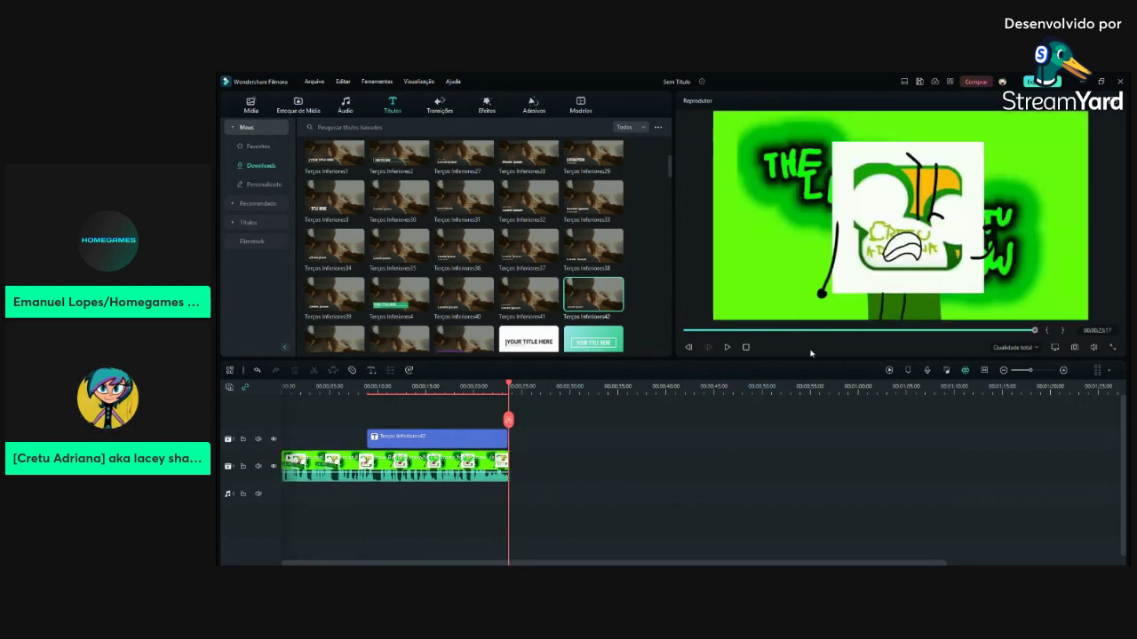
left_click(903, 330)
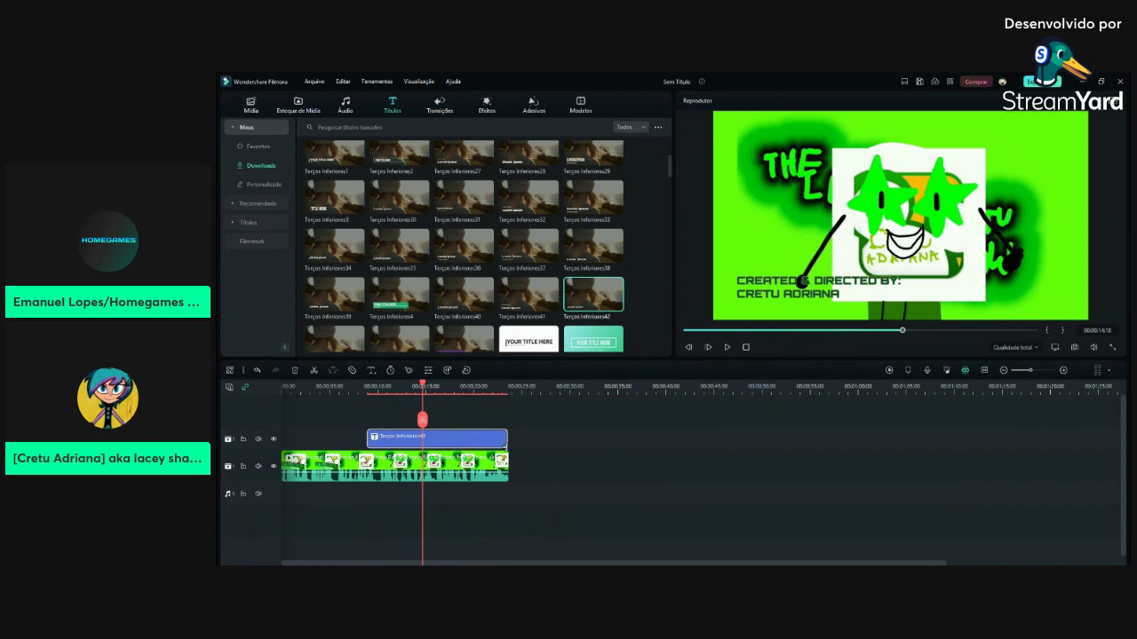
Look through the title editor's animation and text settings, then close it
left_click(509, 445)
double_click(475, 446)
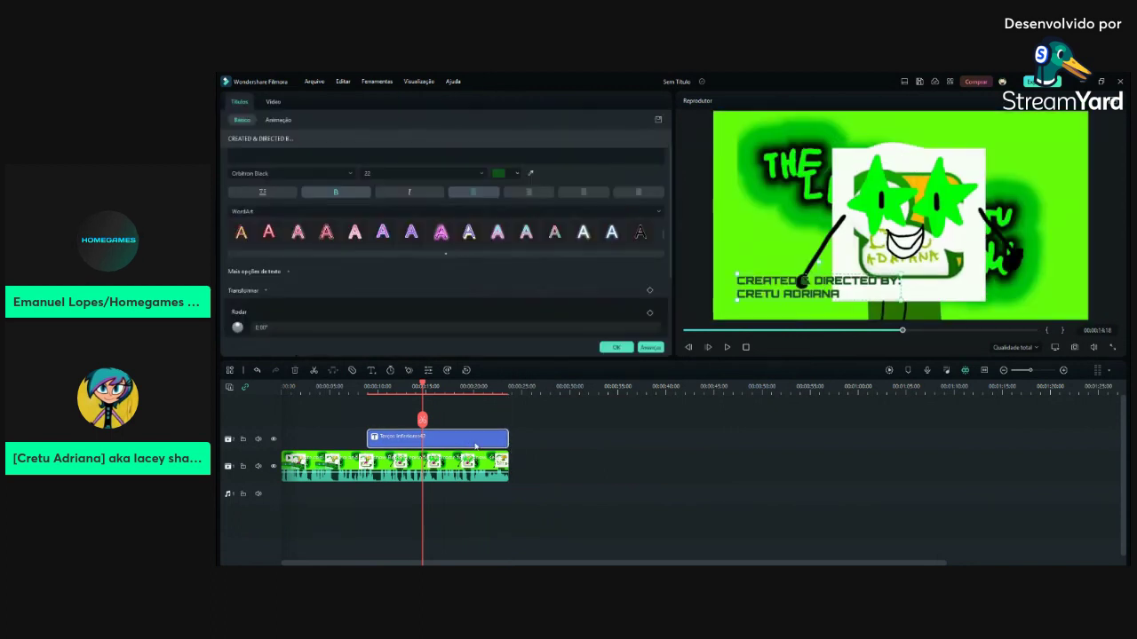
left_click_drag(422, 415, 368, 406)
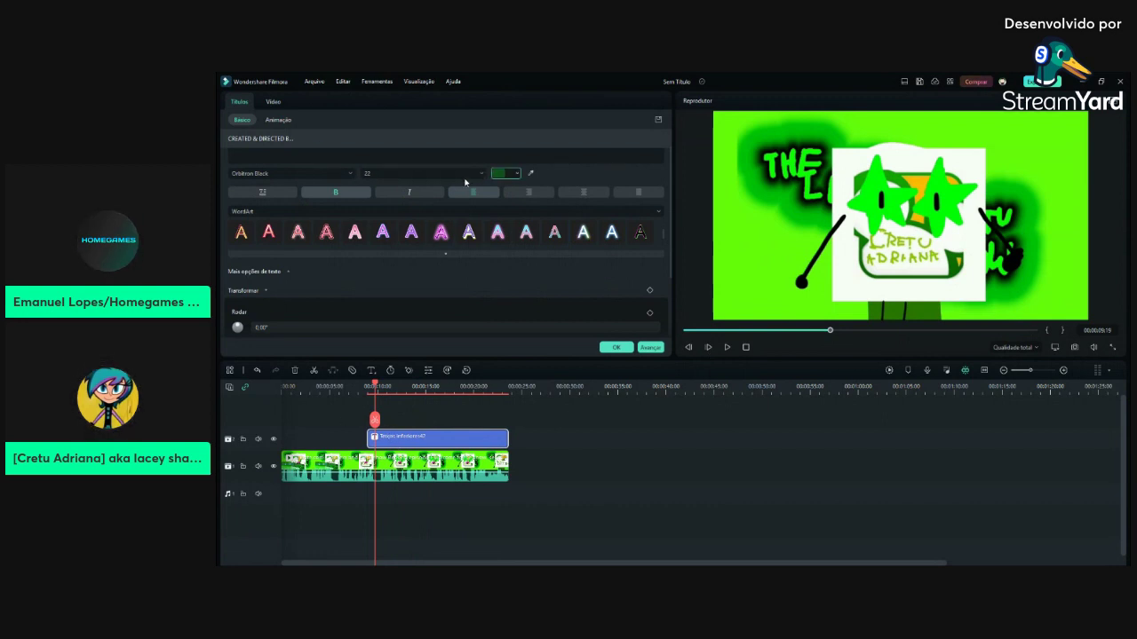
left_click(279, 120)
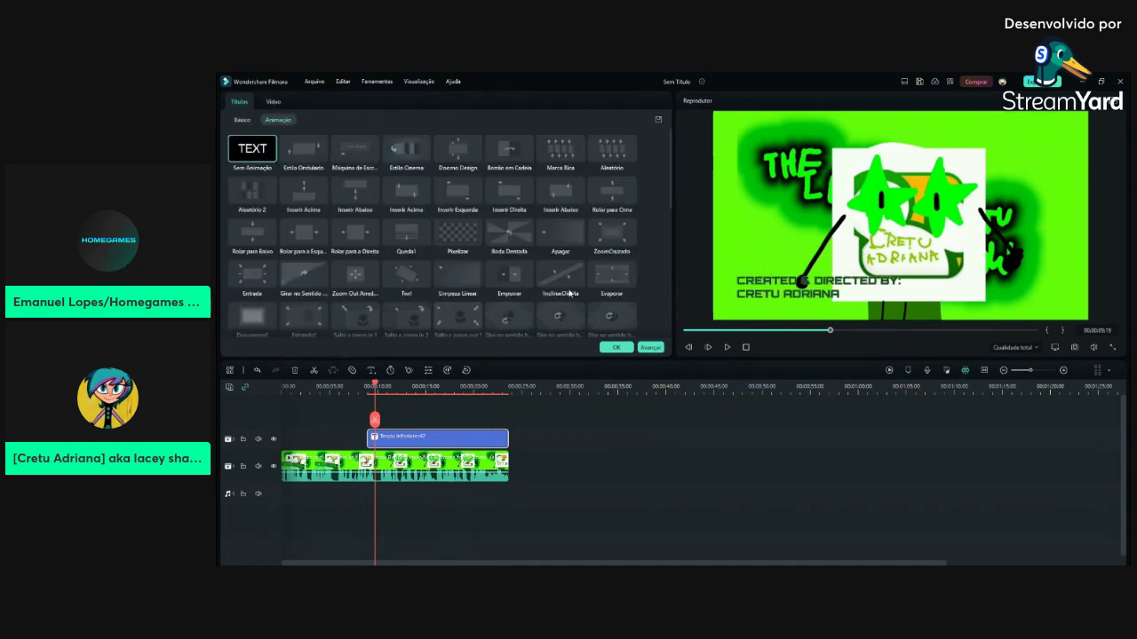
left_click(615, 347)
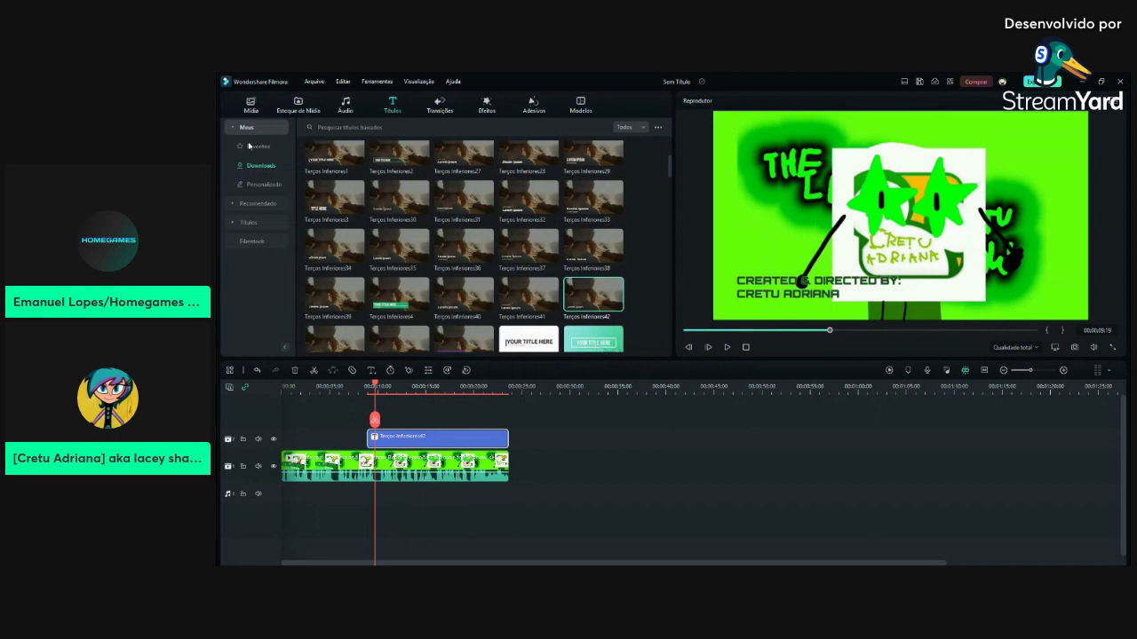
double_click(443, 445)
left_click(241, 120)
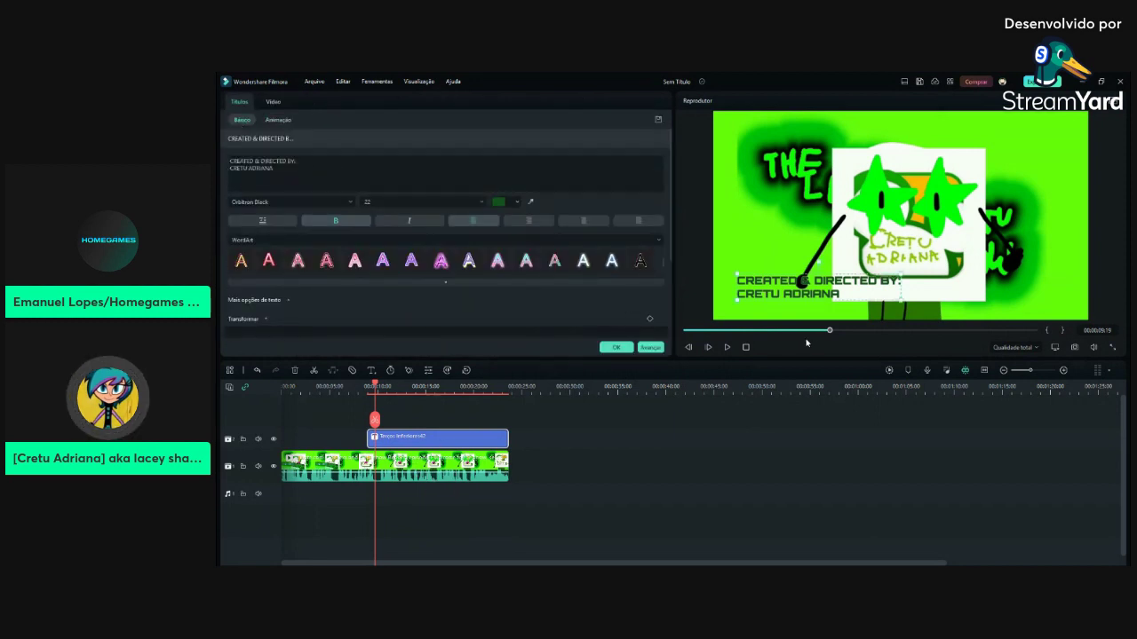
left_click(382, 437)
Change the later title to 'PRODUCED BY:' with the producer's full name on the second line
double_click(432, 438)
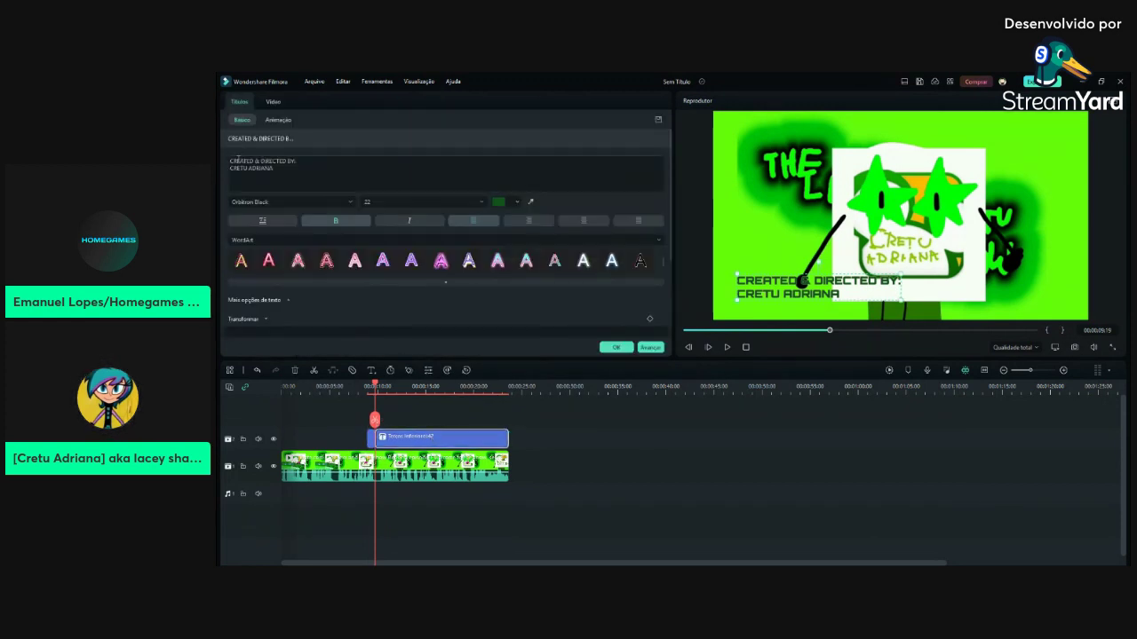
left_click(293, 173)
key("ctrl+a")
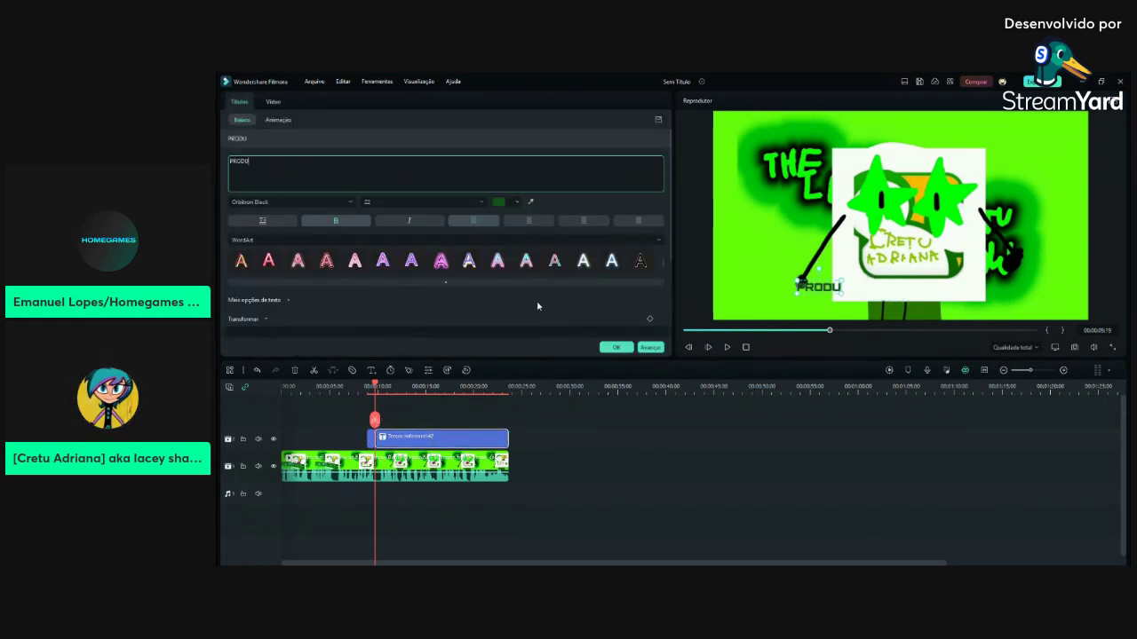
key("Return")
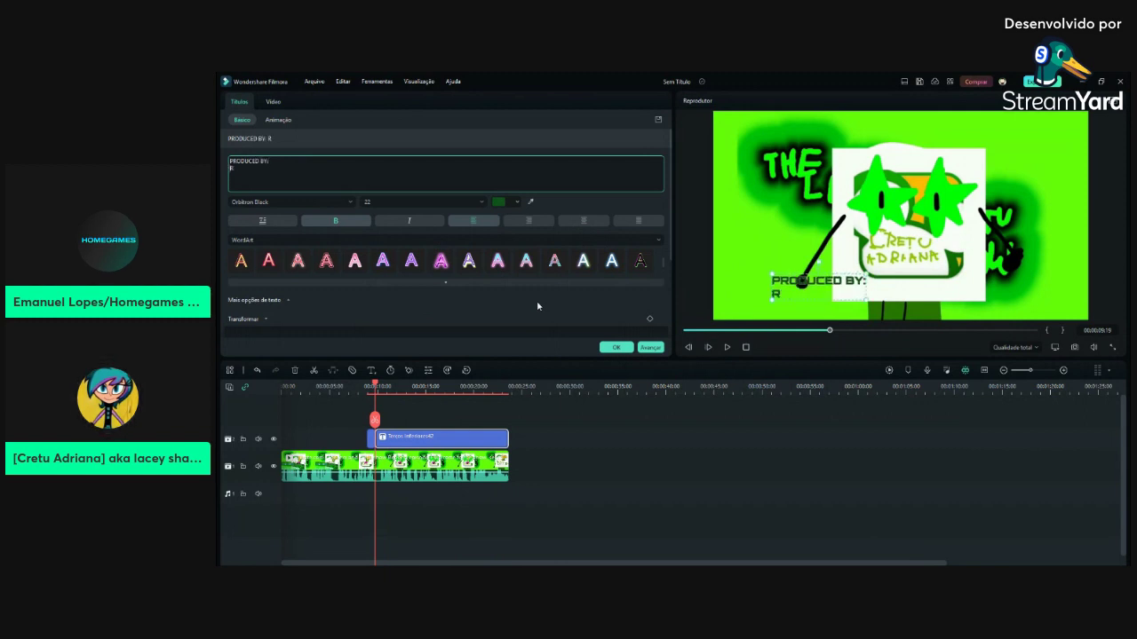
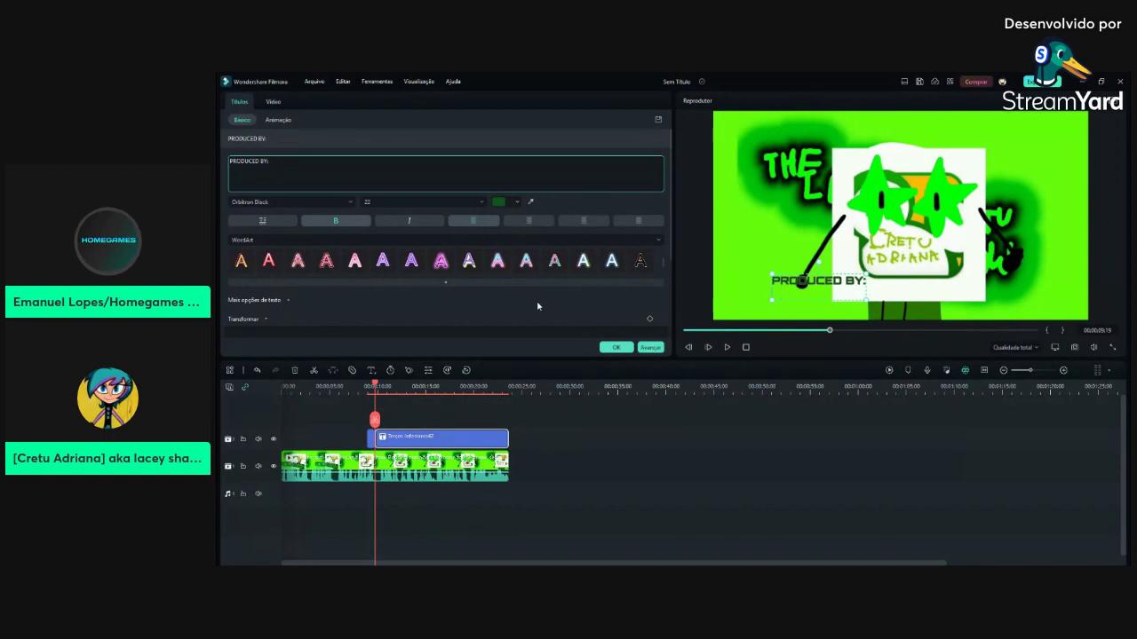
key("BackSpace")
key("BackSpace")
key("BackSpace")
key("BackSpace")
key("BackSpace")
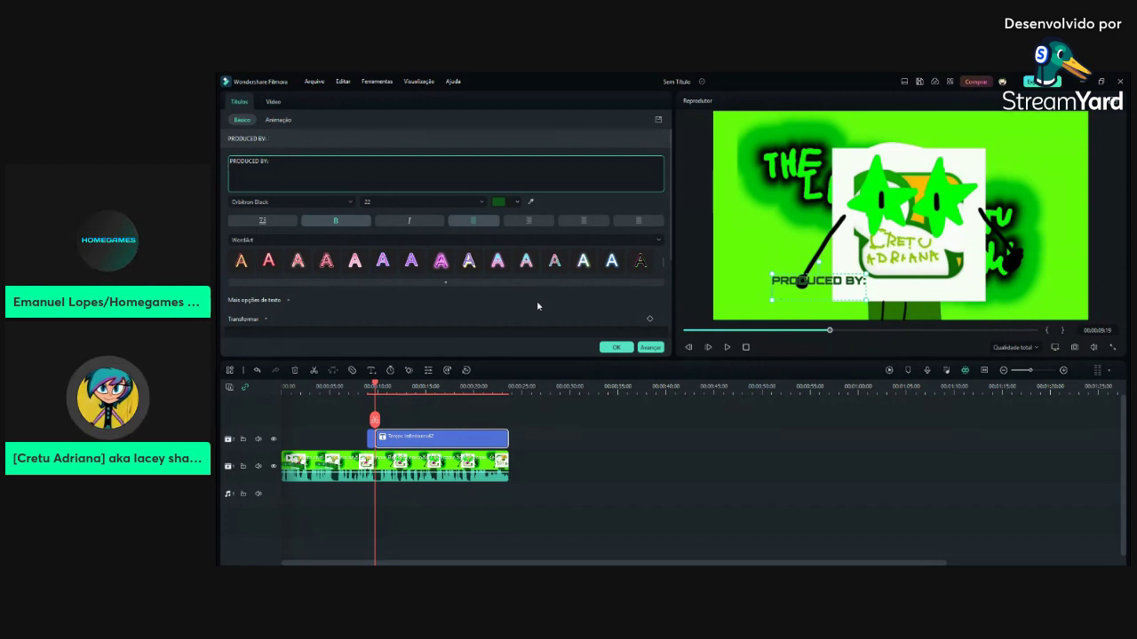
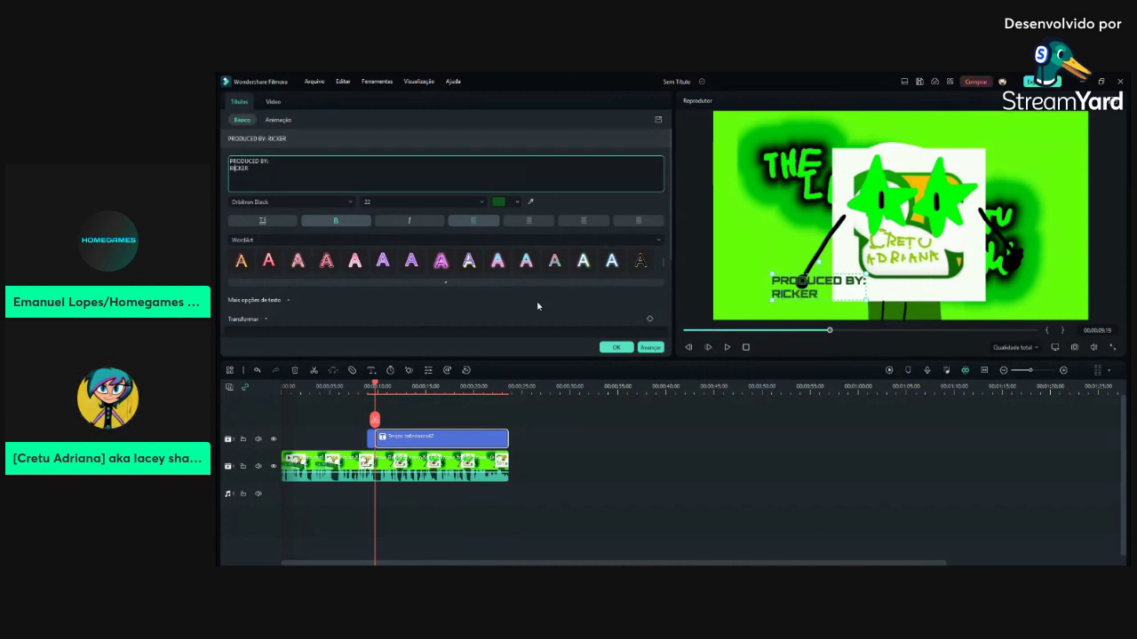
key("Home")
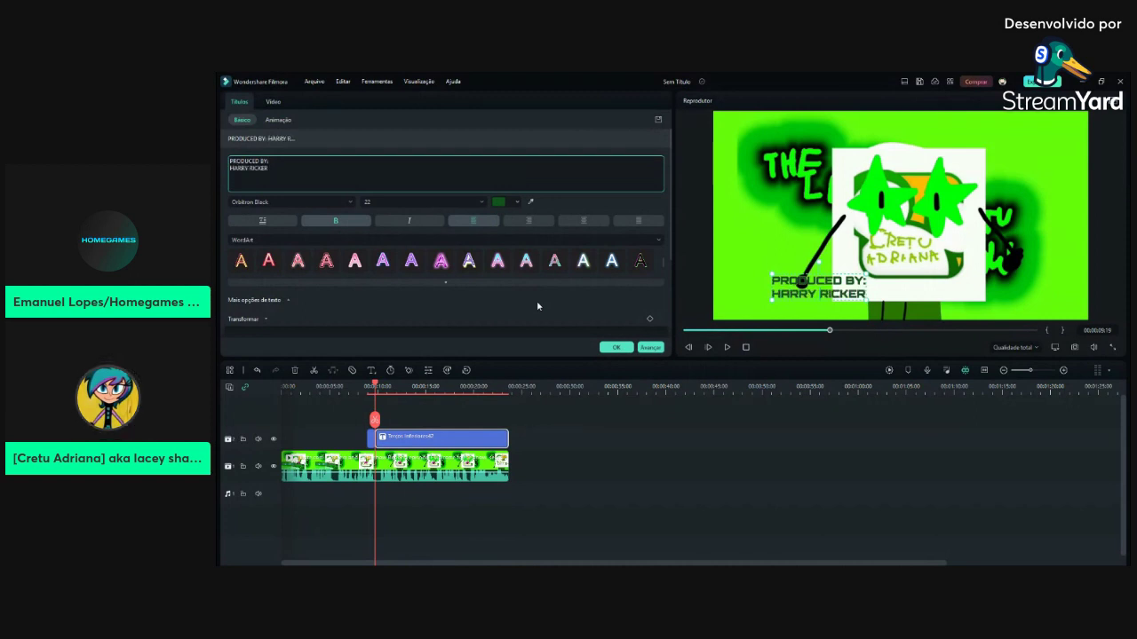
left_click(647, 346)
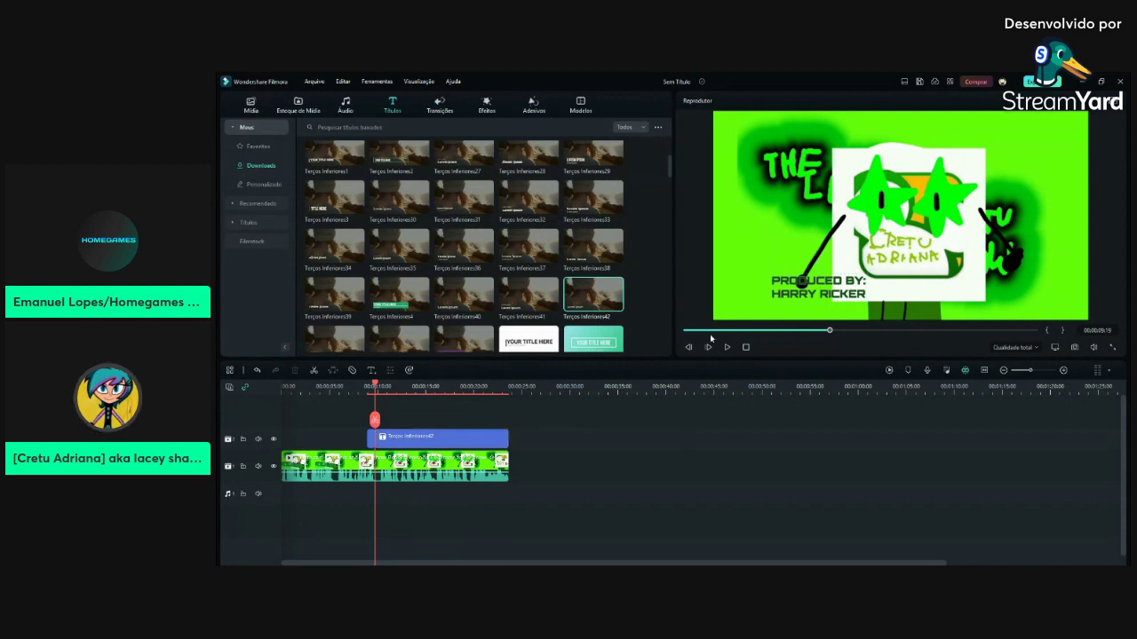
Replay the preview to check the producer credit, stopping at 00:00:10:14
left_click_drag(826, 336, 807, 335)
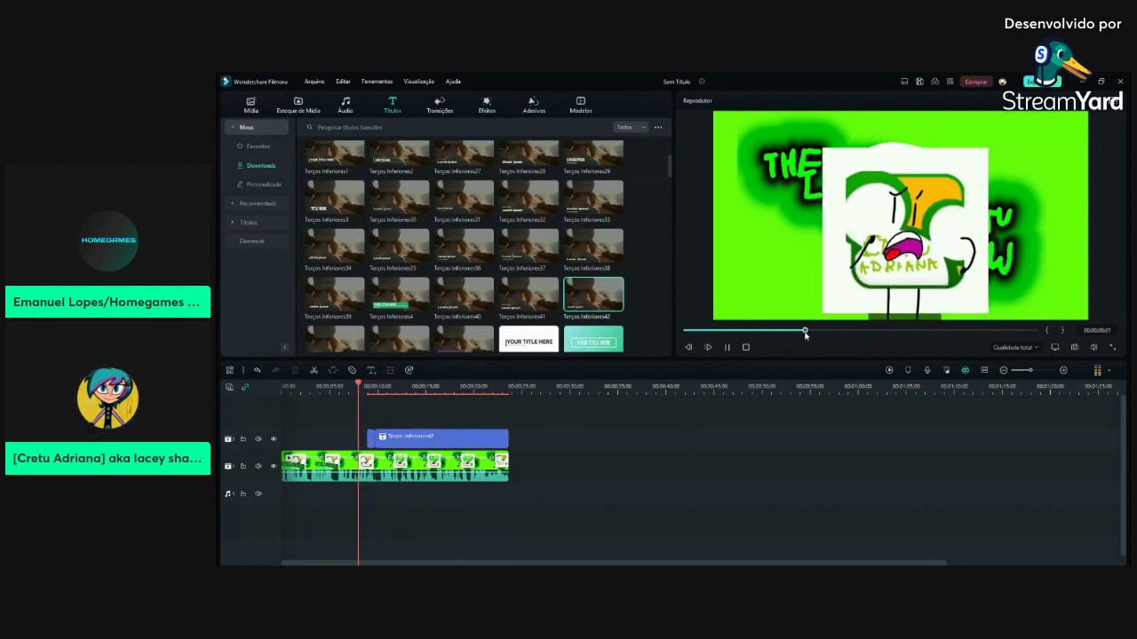
left_click(727, 346)
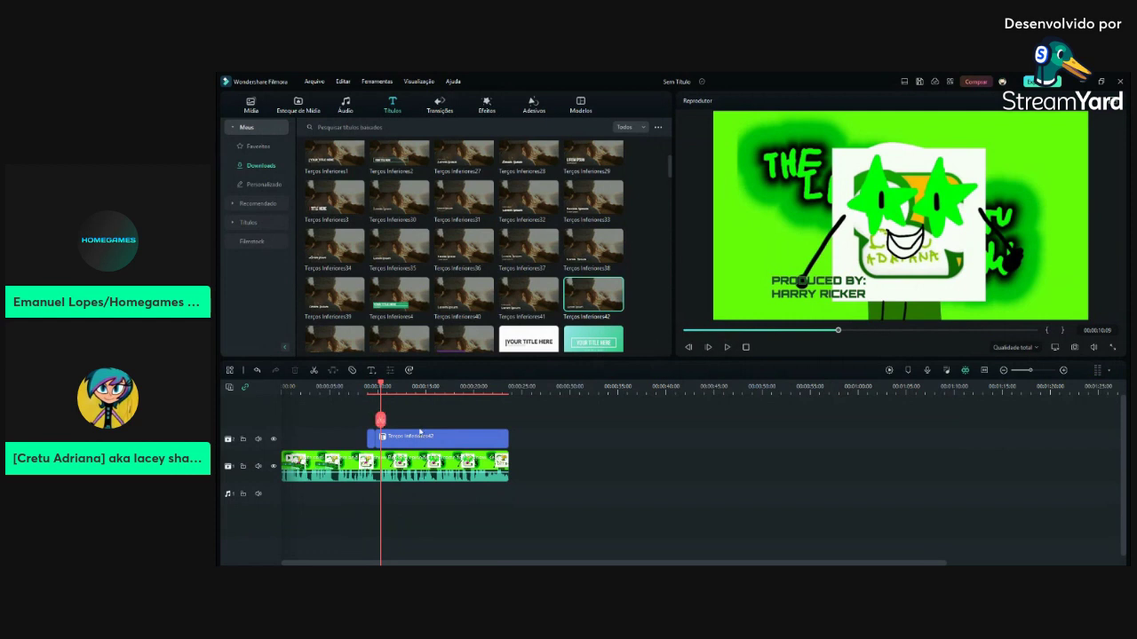
left_click(390, 442)
left_click_drag(839, 335, 841, 335)
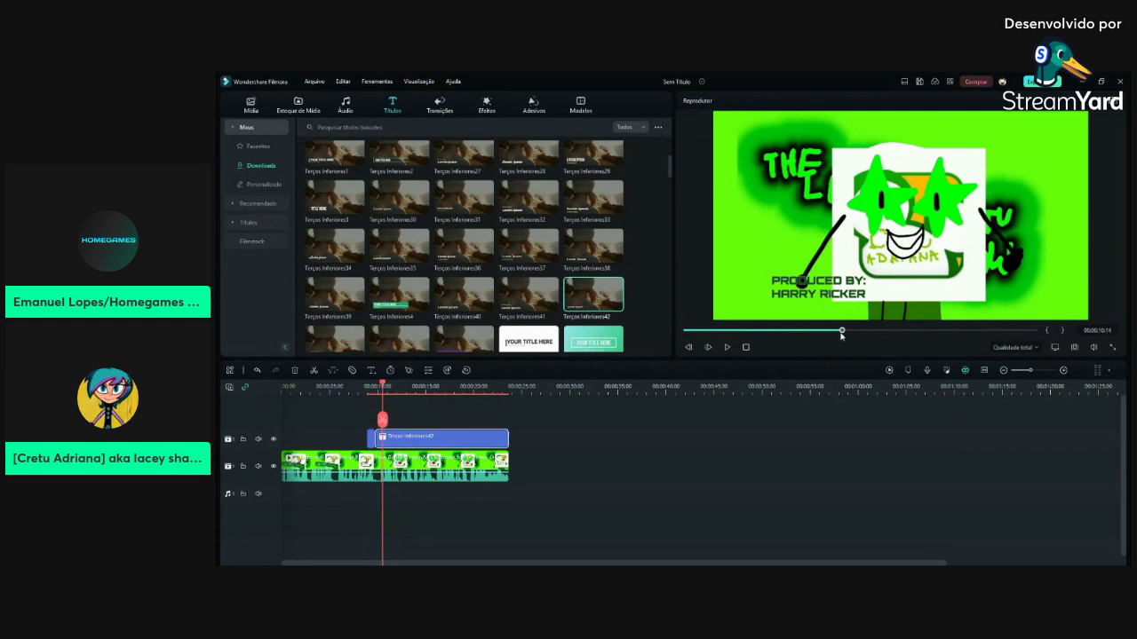
Replace the title text with 'STARRING:', two cast names and 'AND MORE...' on separate lines
double_click(440, 437)
left_click_drag(230, 165, 378, 238)
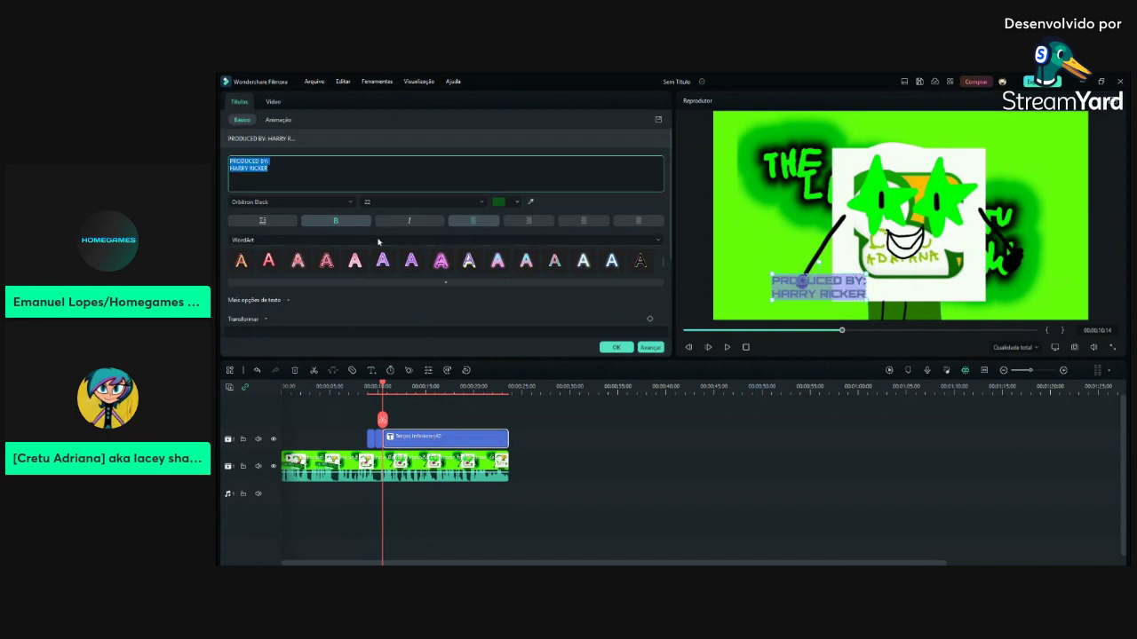
key("BackSpace")
type("ST")
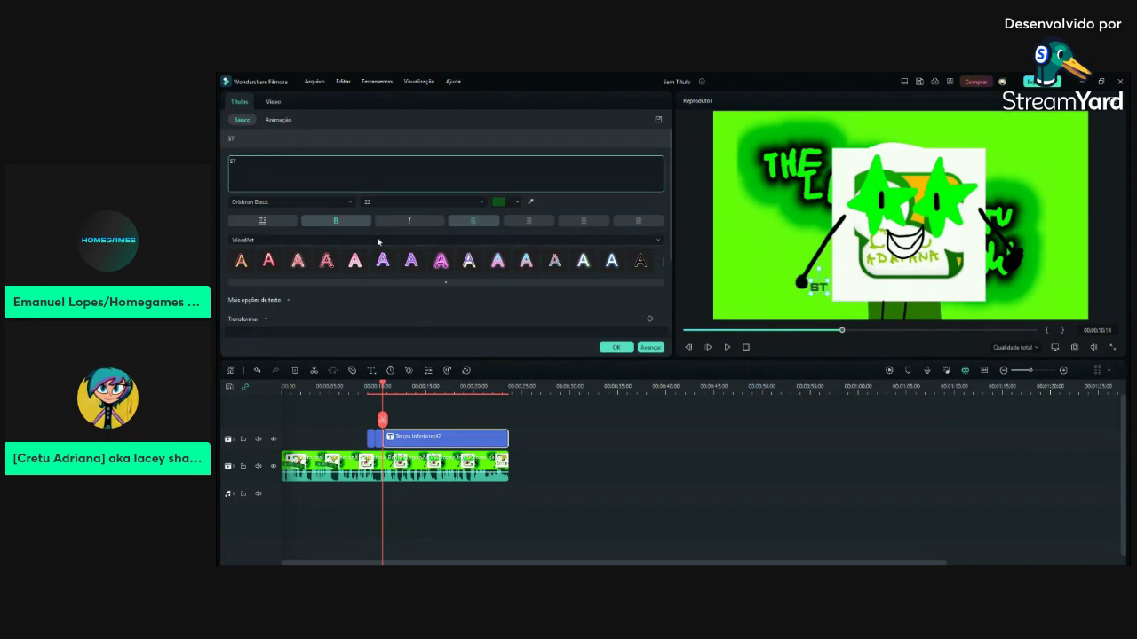
type("ARRING:")
key("Return")
type("STA")
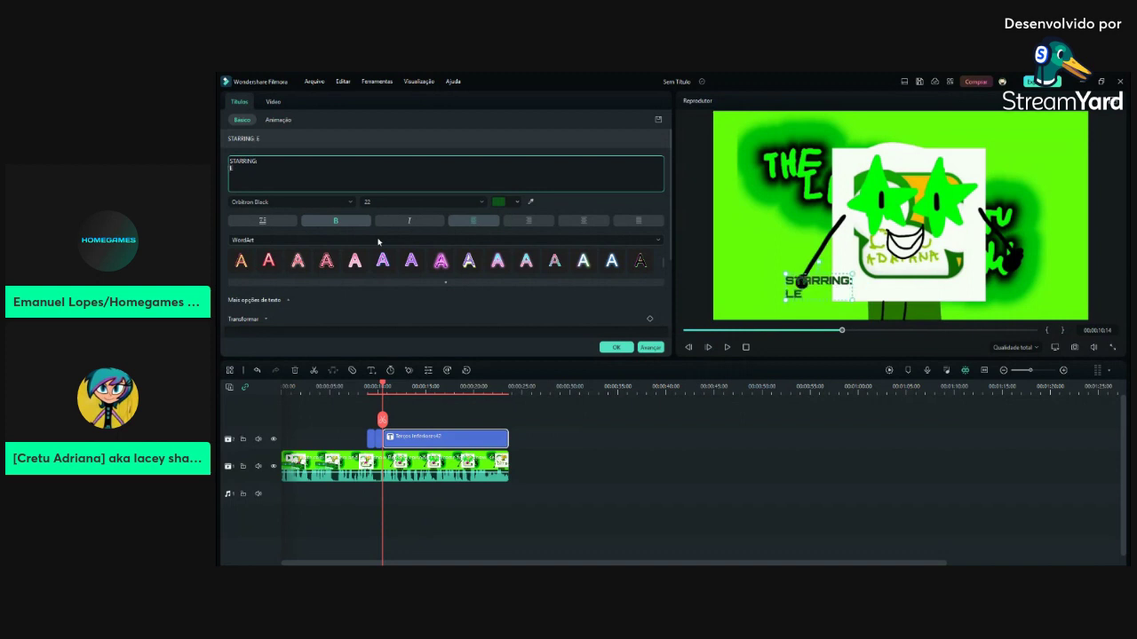
type("RRING: CRETU ADRIANA")
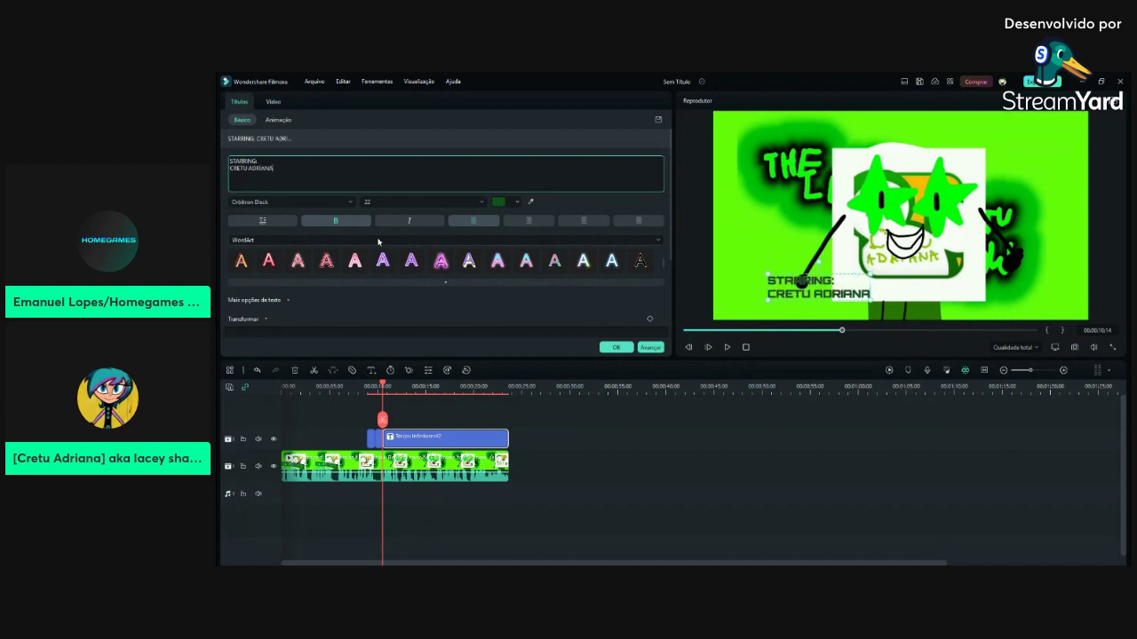
key("Return")
type("AK")
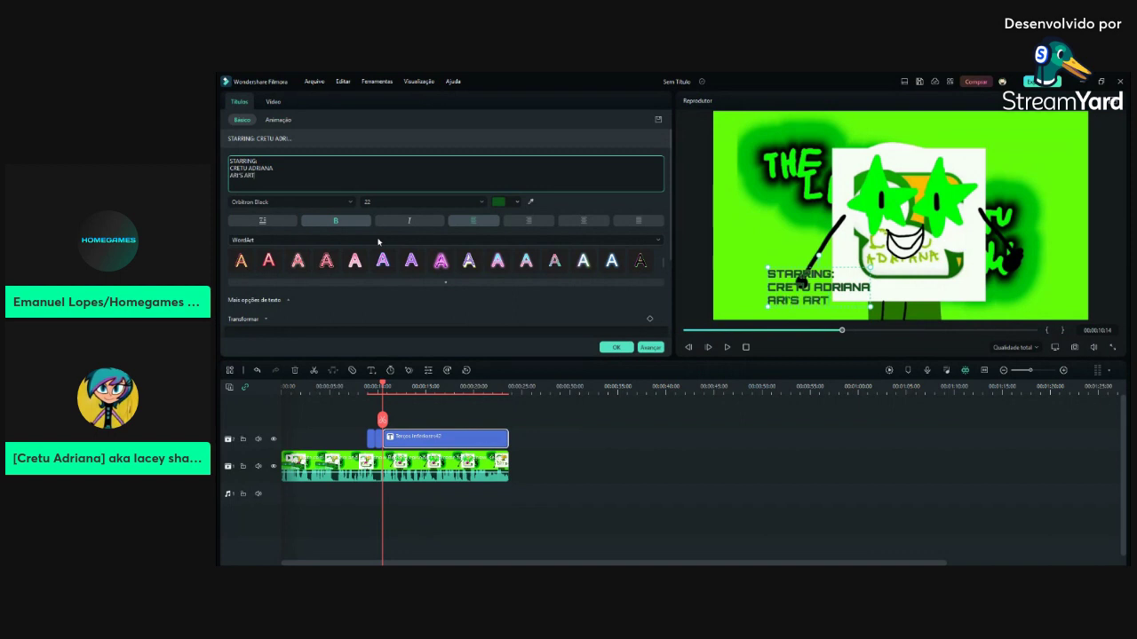
key("Return")
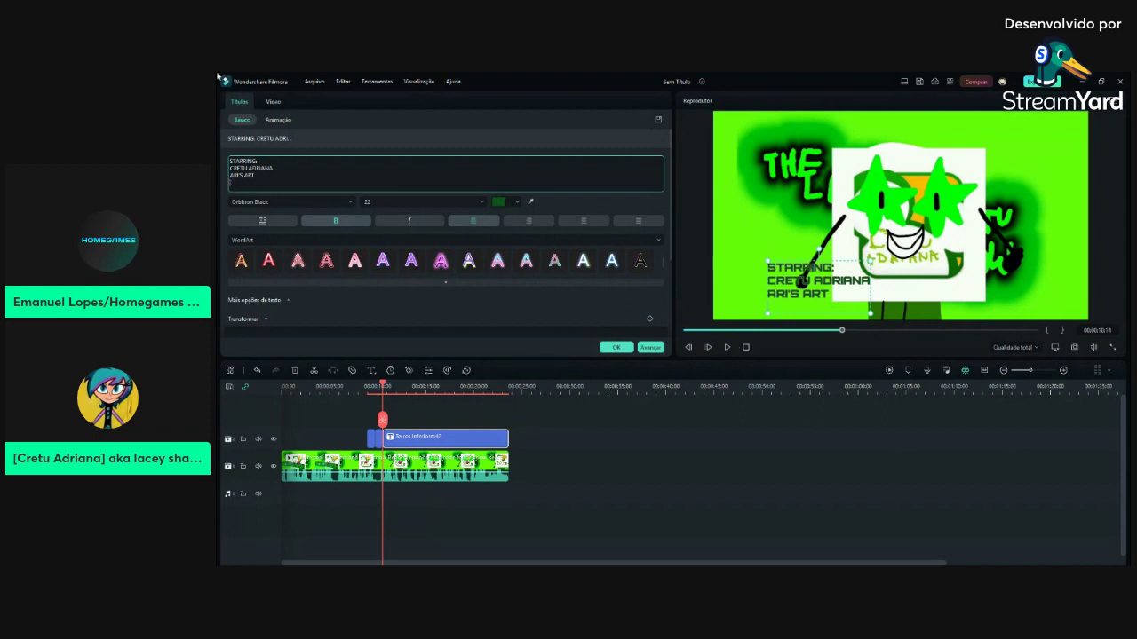
type("MORE")
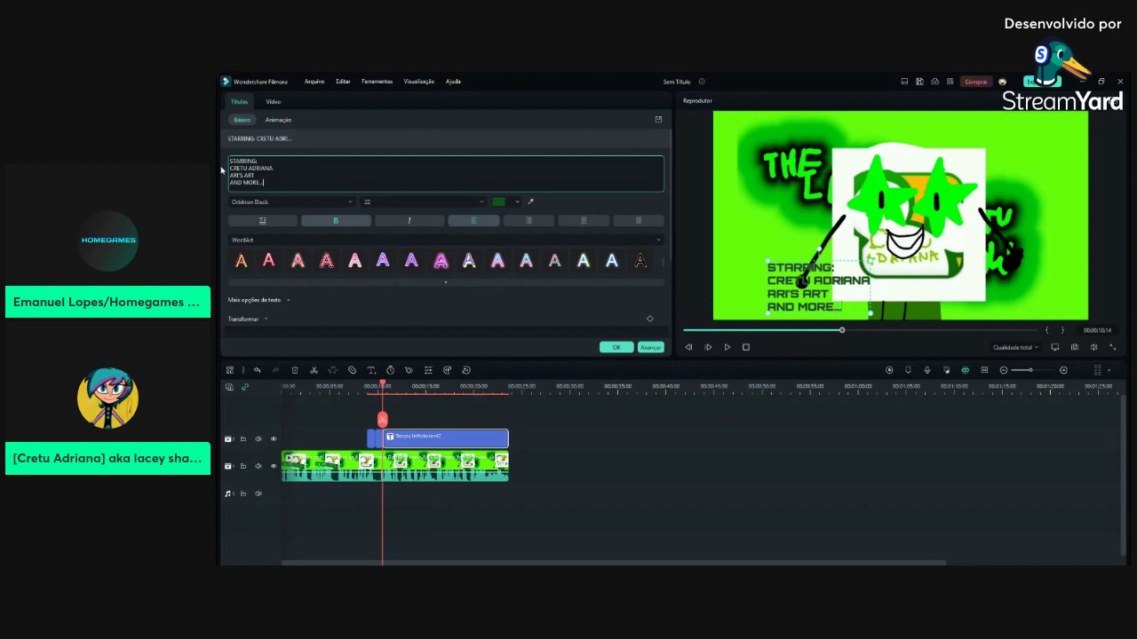
type("...")
key("Return")
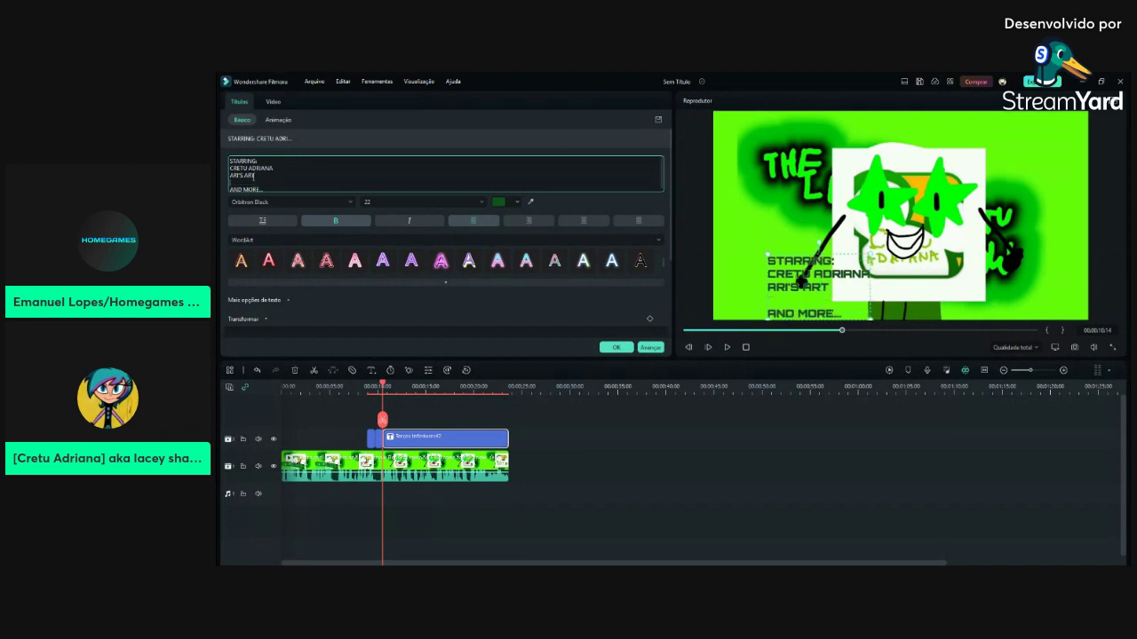
key("Delete")
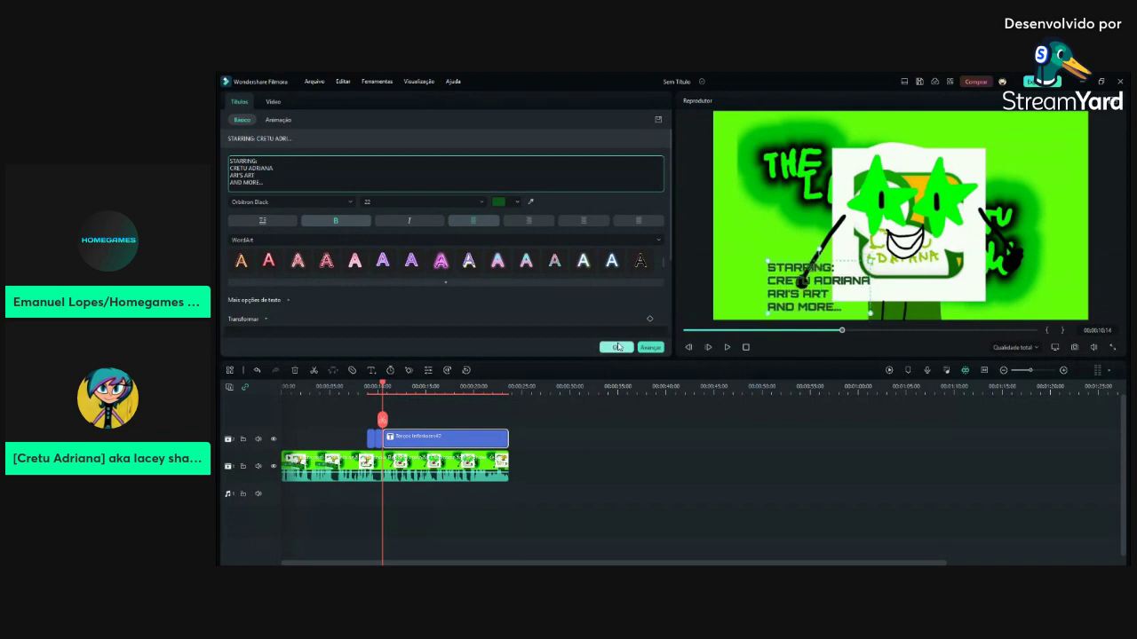
left_click(616, 347)
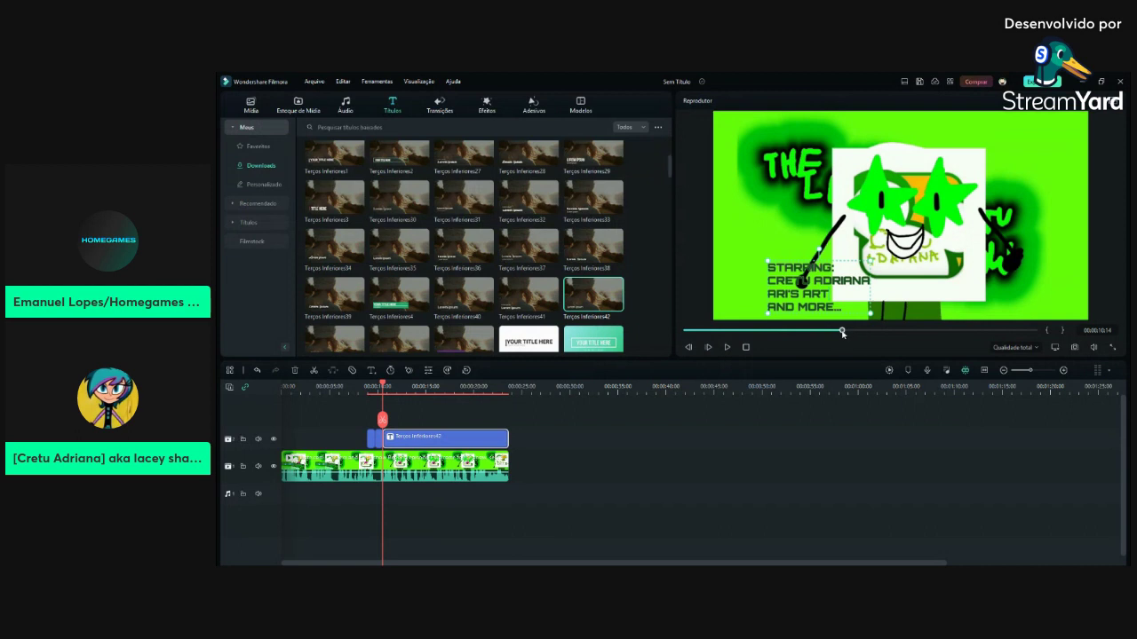
Reopen the starring title, confirm it unchanged, and deselect the clip
double_click(802, 281)
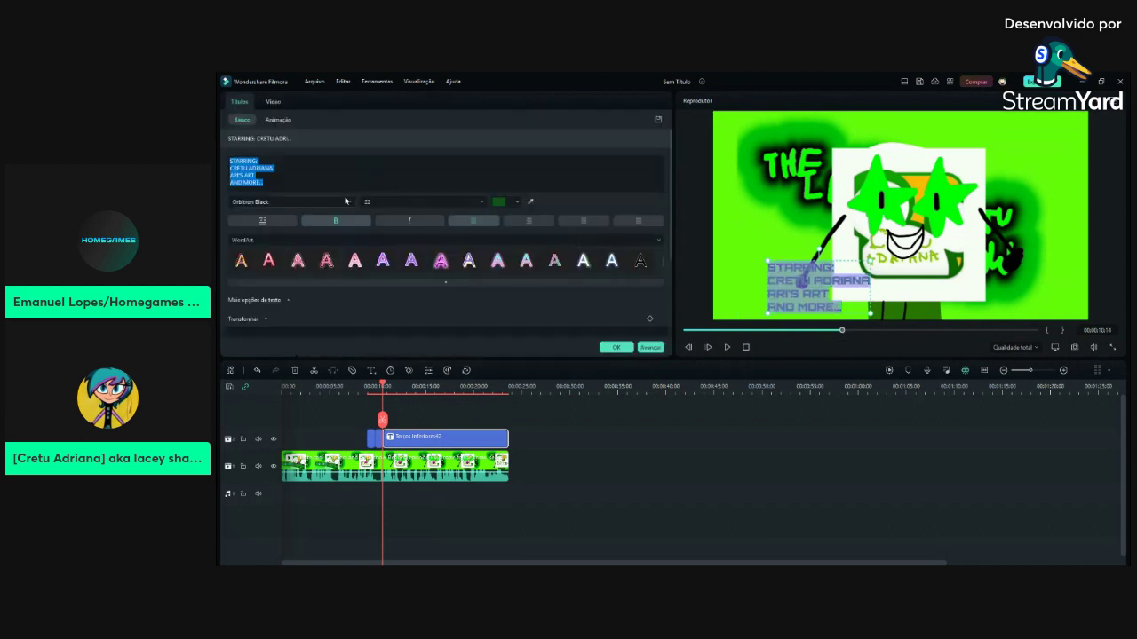
left_click(248, 177)
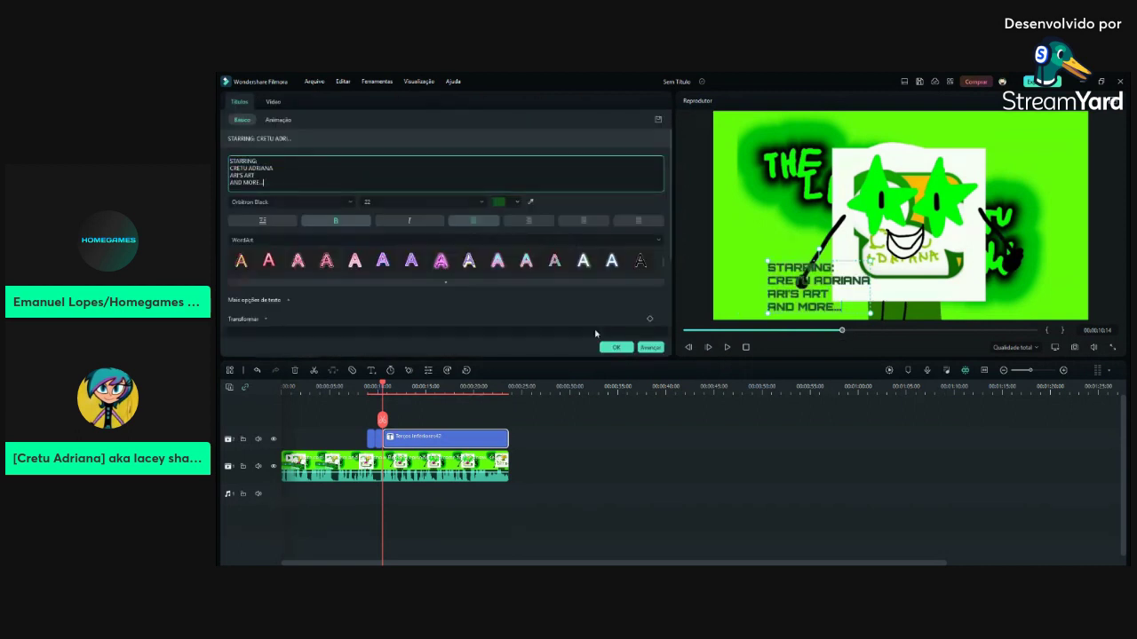
left_click(616, 347)
left_click(644, 396)
Scrub back to 00:00:08:22 and open the next title clip for editing
left_click_drag(839, 335, 817, 337)
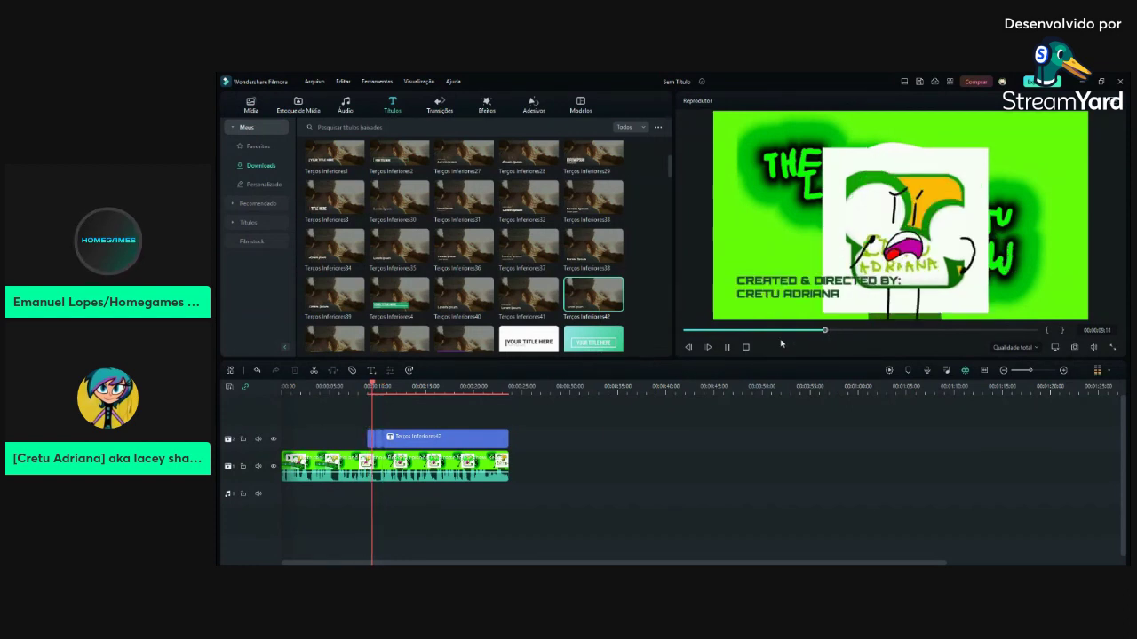
left_click(726, 347)
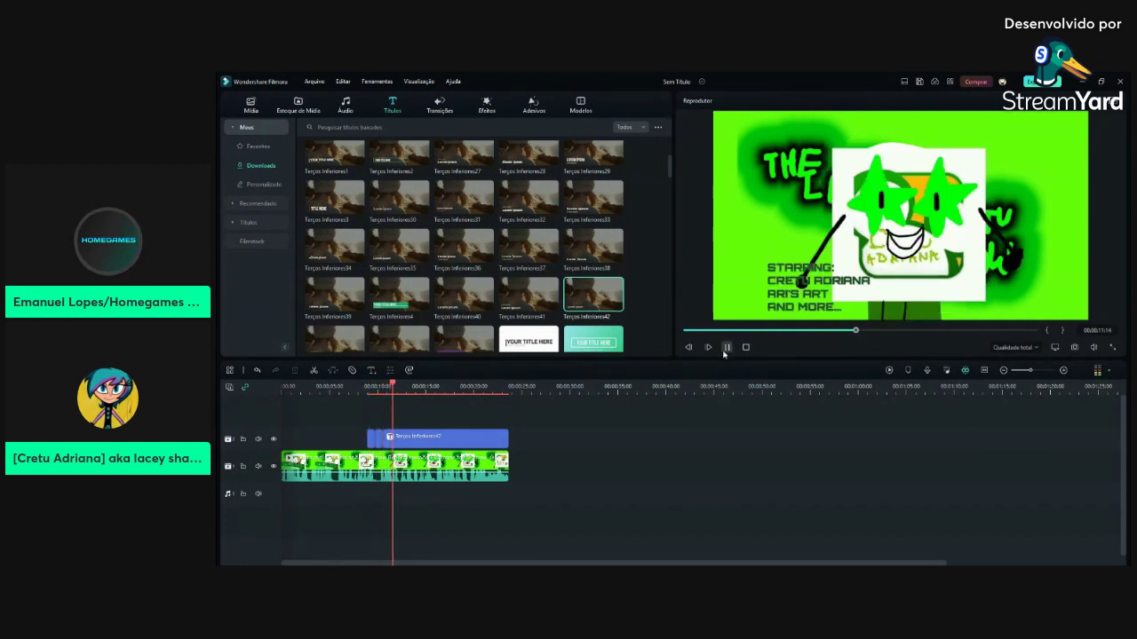
left_click(427, 435)
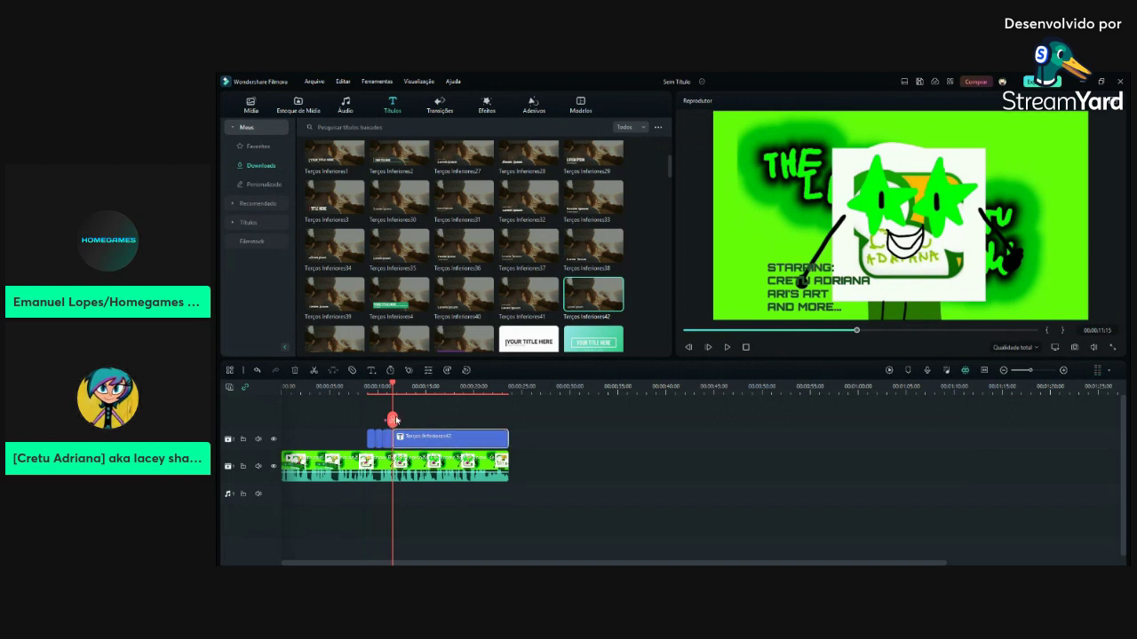
double_click(413, 436)
Rewrite the title as 'ANIMATED BY:' and 'WRITTEN BY:', each with a name, and apply it
left_click(224, 159)
key("ctrl+a")
key("BackSpace")
type("a")
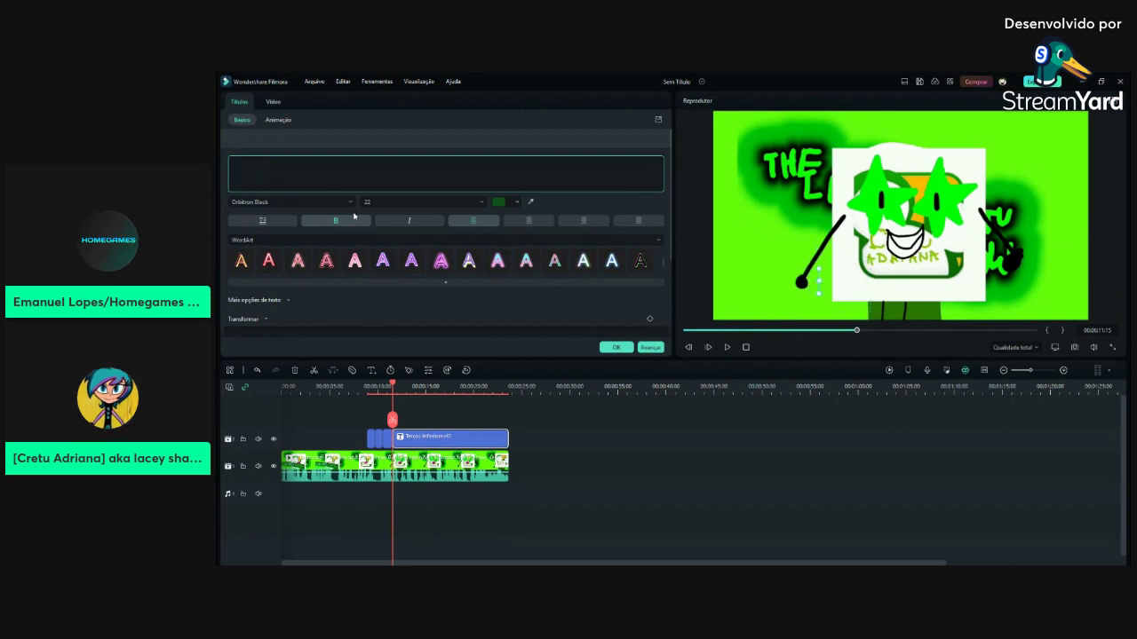
type("ANIMATED B")
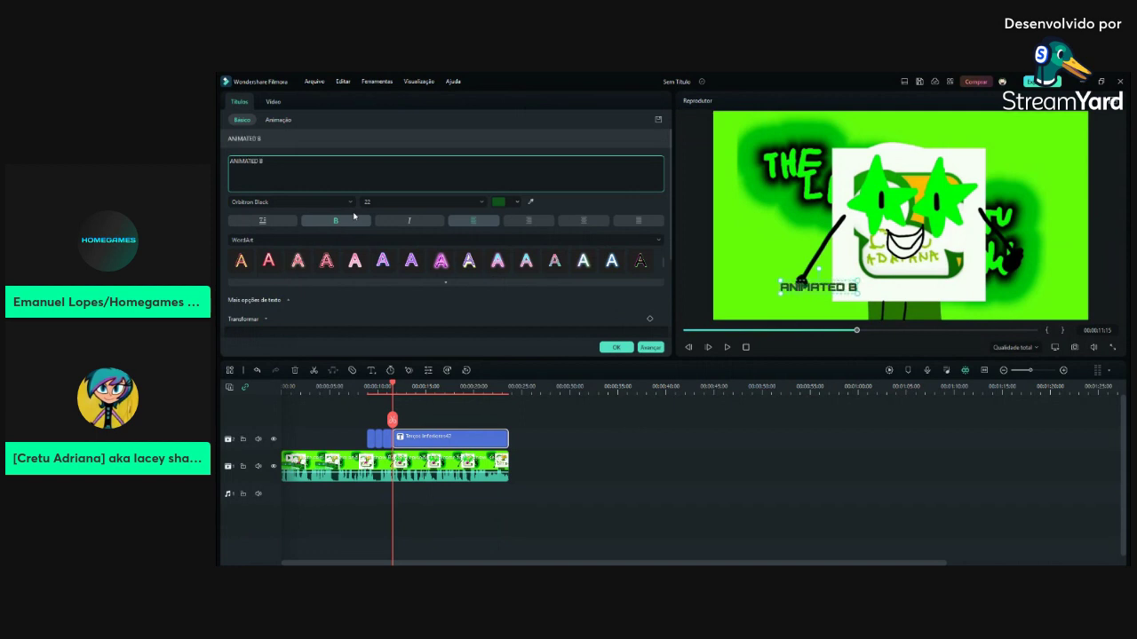
type("Y:")
key("Return")
type("CRETU ADRIANA")
key("Return")
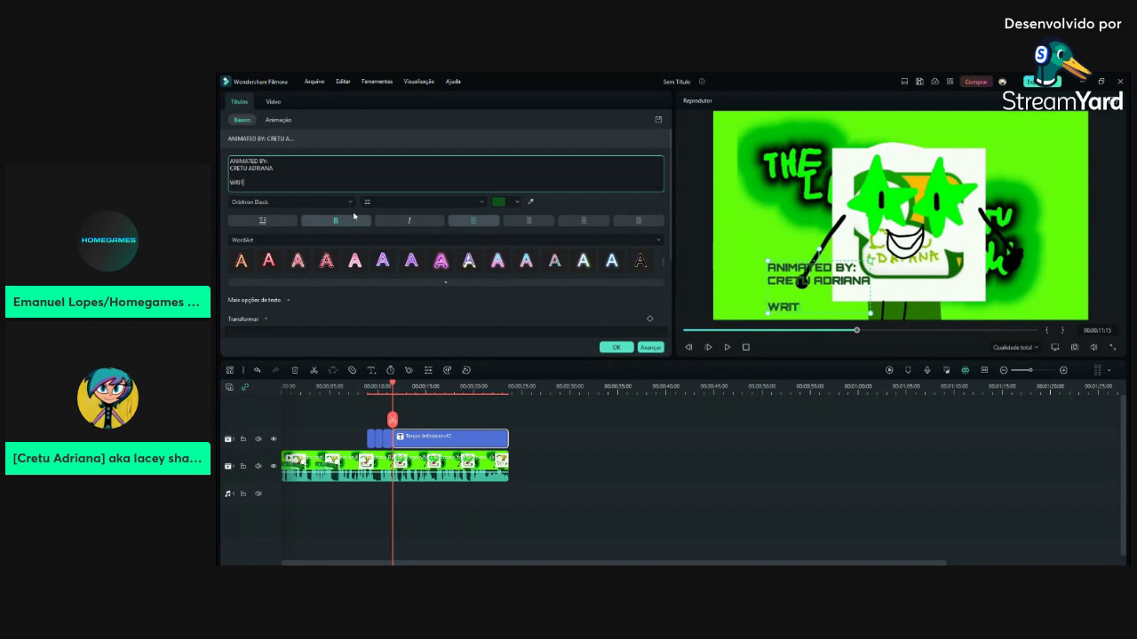
type("WRITTEN BY:")
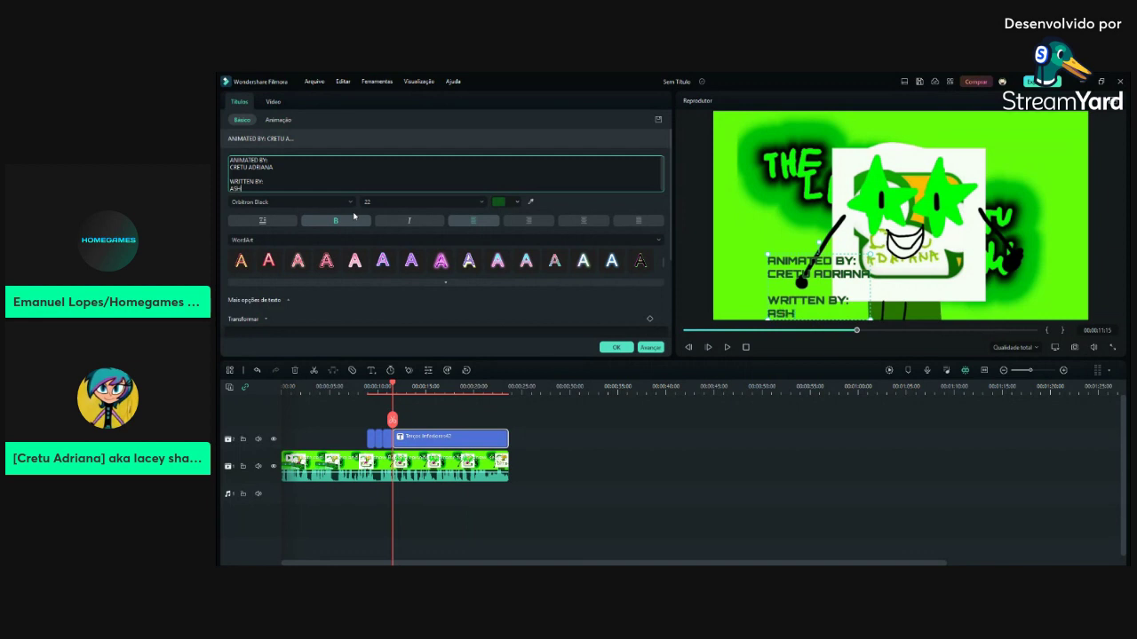
type("OKER")
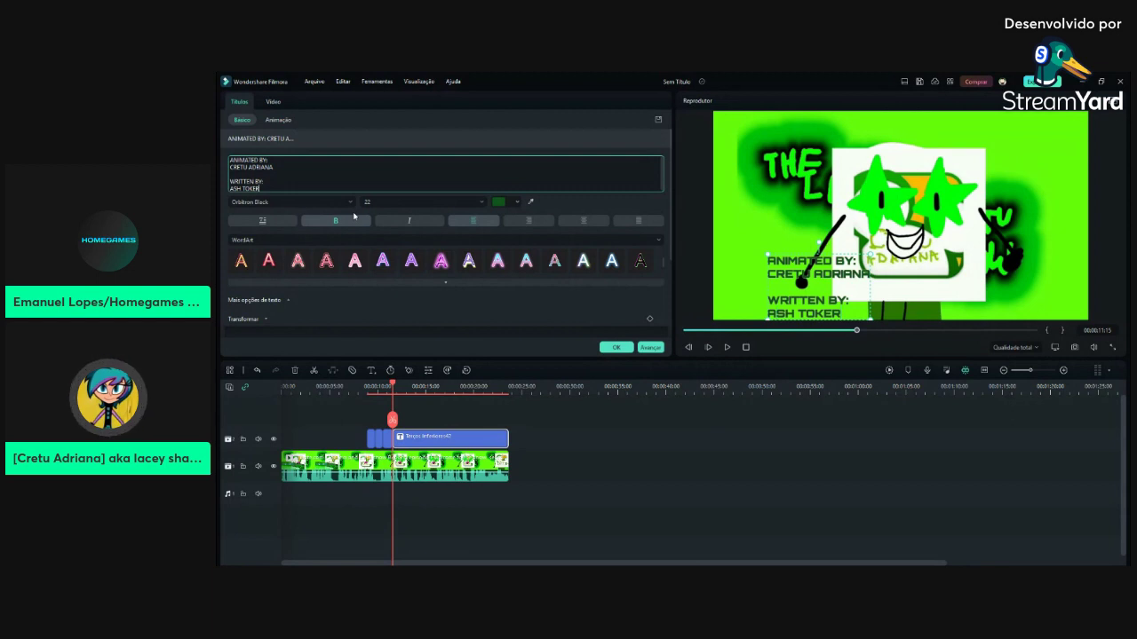
type("E")
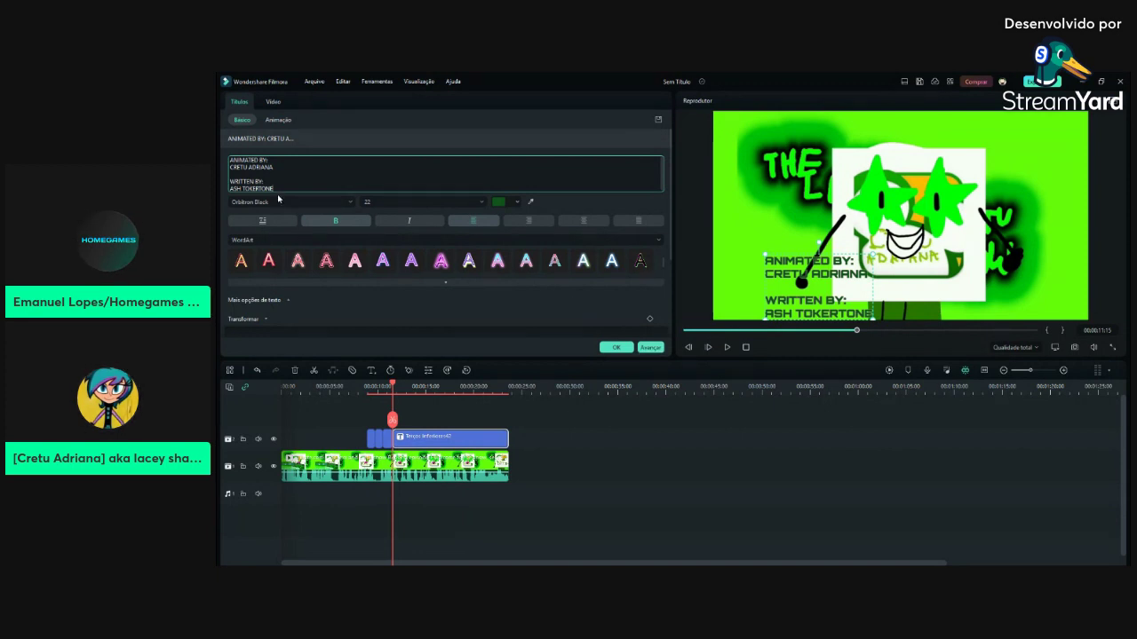
left_click(615, 347)
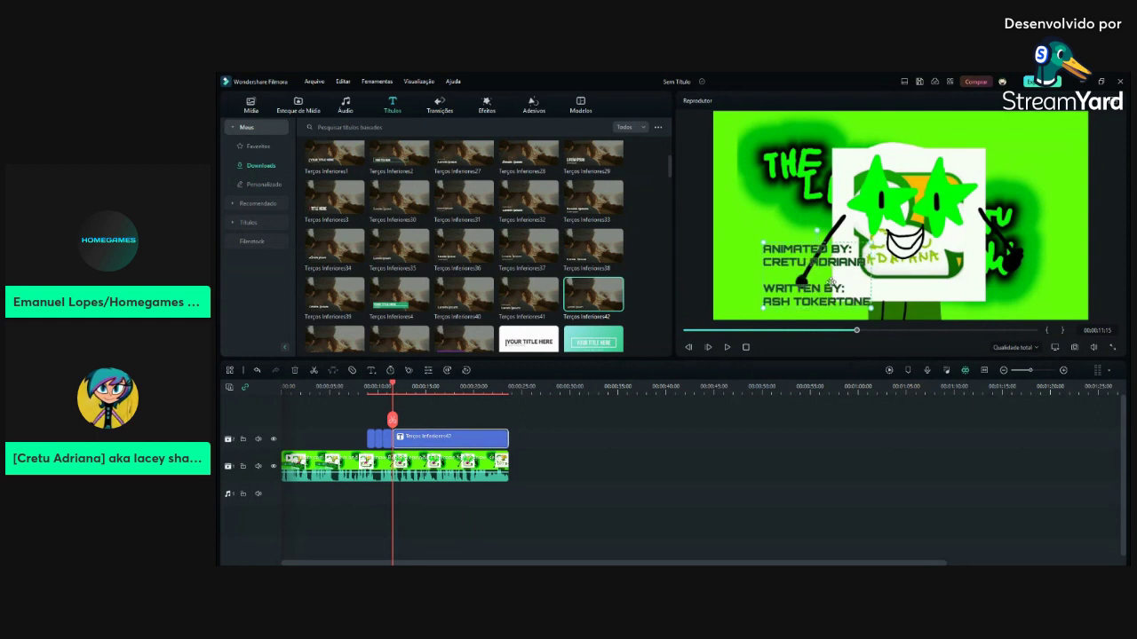
Replay the credits, then replace the next title's text with 'EXECUTIVE PRODUCER:'
left_click(844, 330)
key("space")
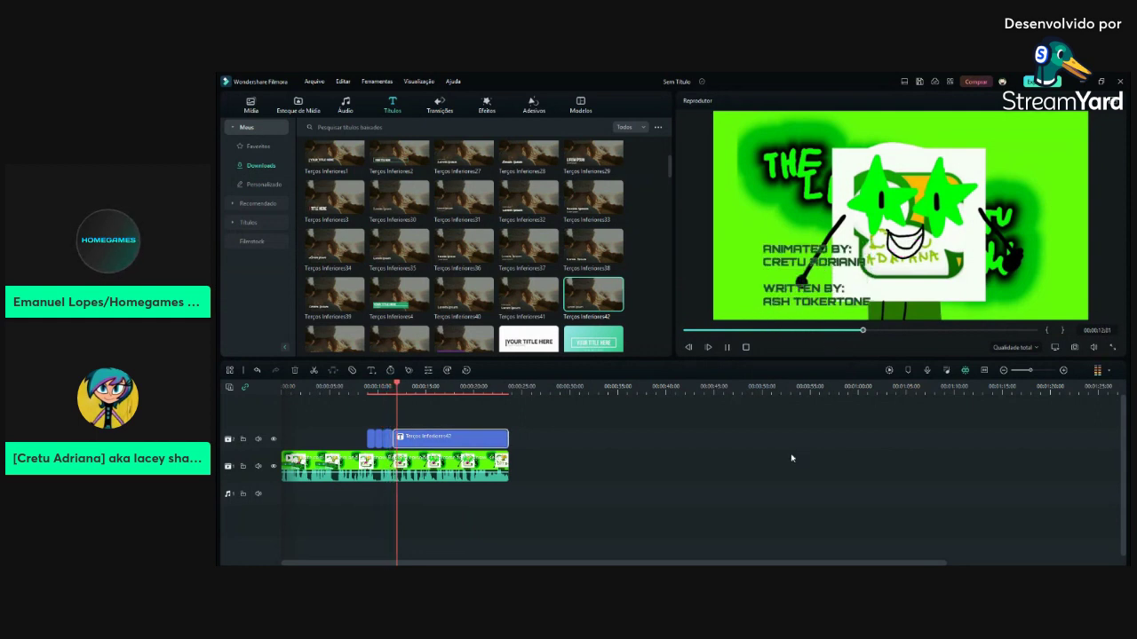
key("space")
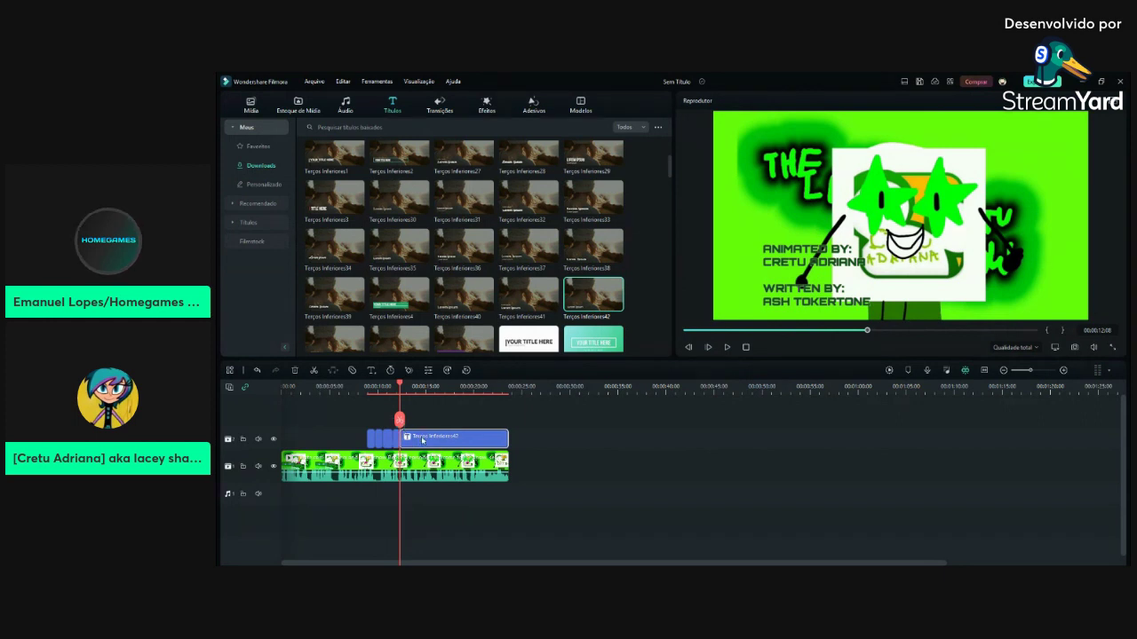
double_click(421, 436)
left_click(234, 159)
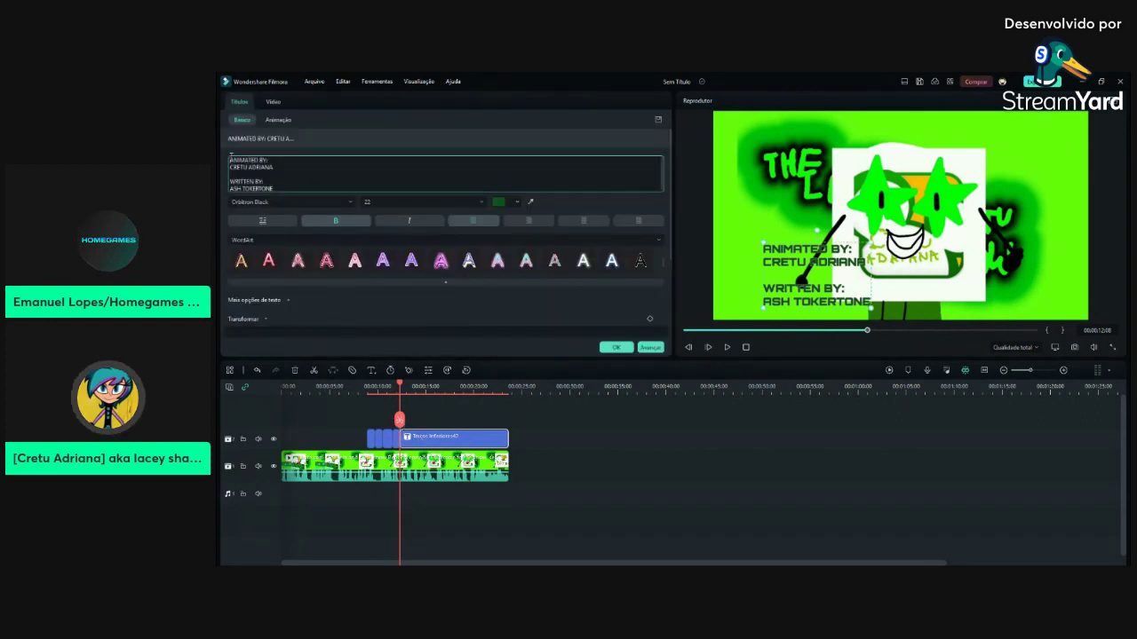
key("ctrl+a")
type("D")
key("BackSpace")
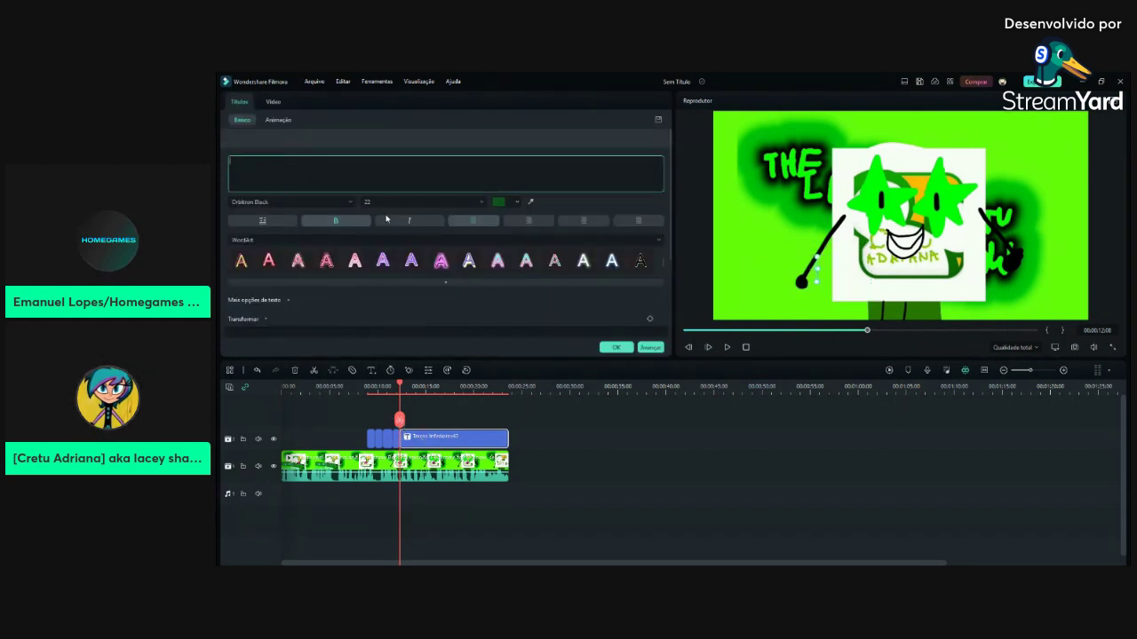
type("EXECU")
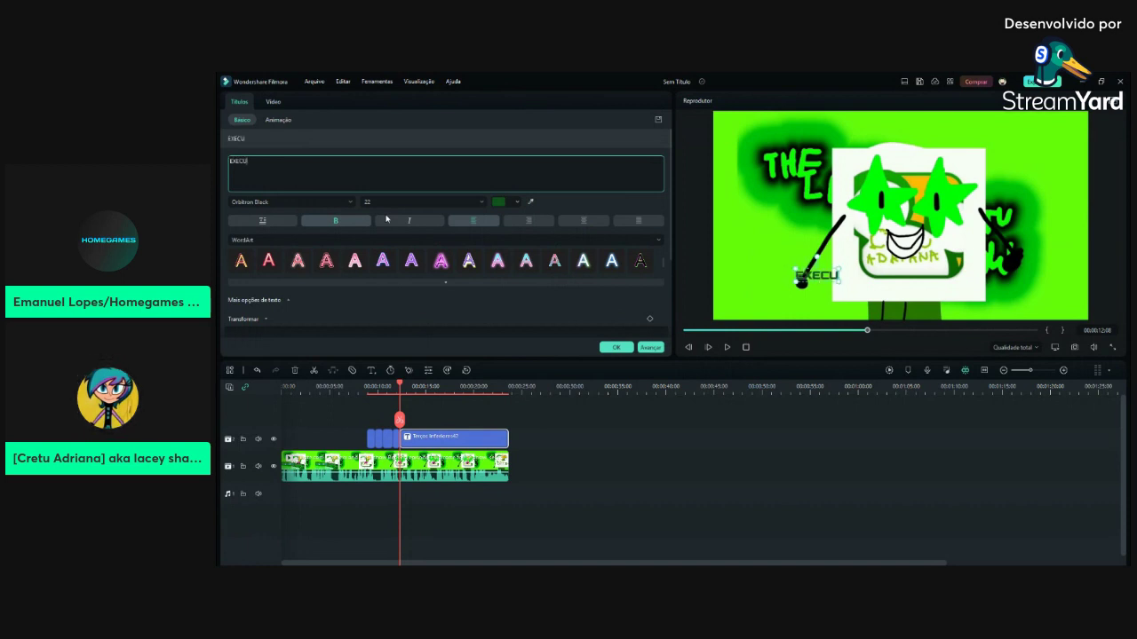
type("TIVE PRODUCER:")
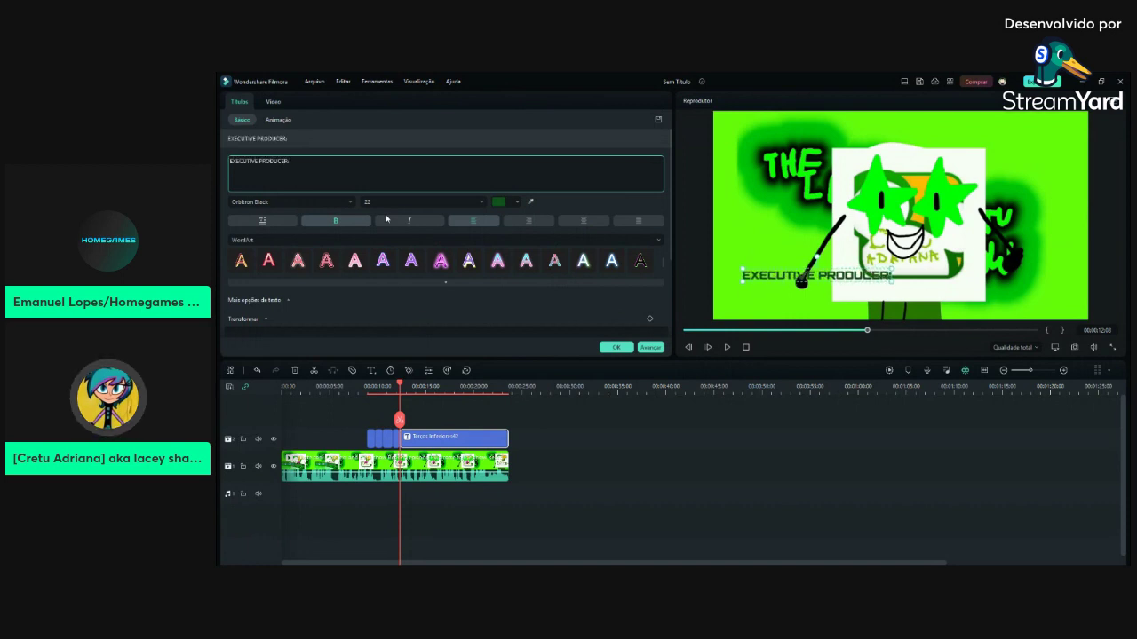
Add the first executive producer's name below and make the heading 'EXECUTIVE PRODUCERS:'
key("Return")
type("A")
key("BackSpace")
type("R")
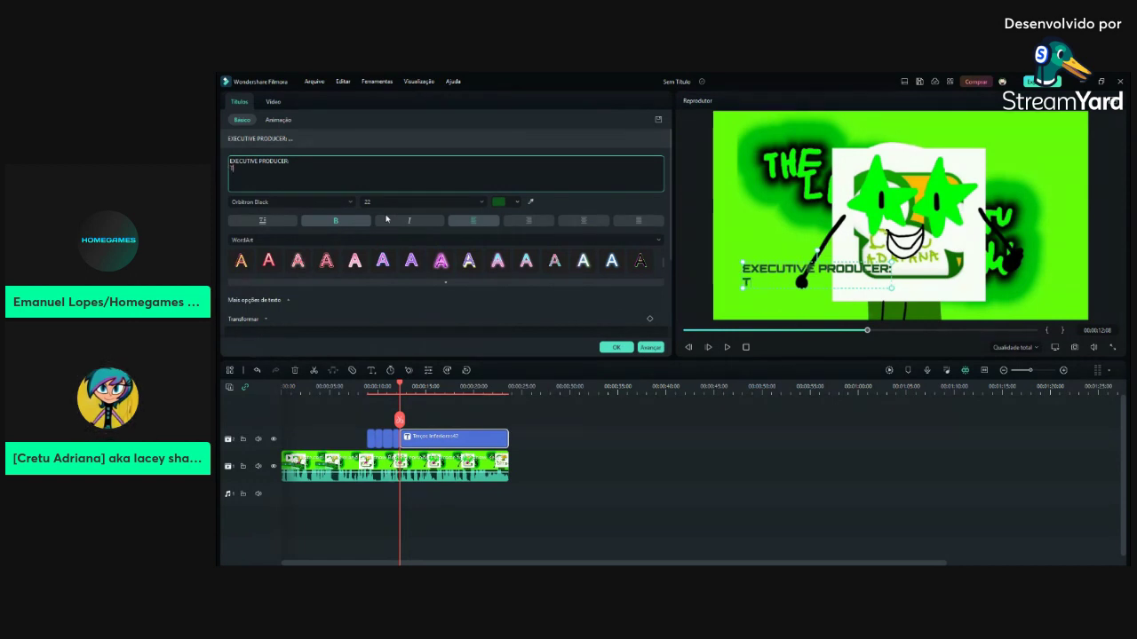
type("ODUC")
key("BackSpace")
key("BackSpace")
type("A")
type("M")
key("BackSpace")
key("BackSpace")
type("C.J. THE")
key("Left")
key("BackSpace")
key("BackSpace")
type("KIMIMMY")
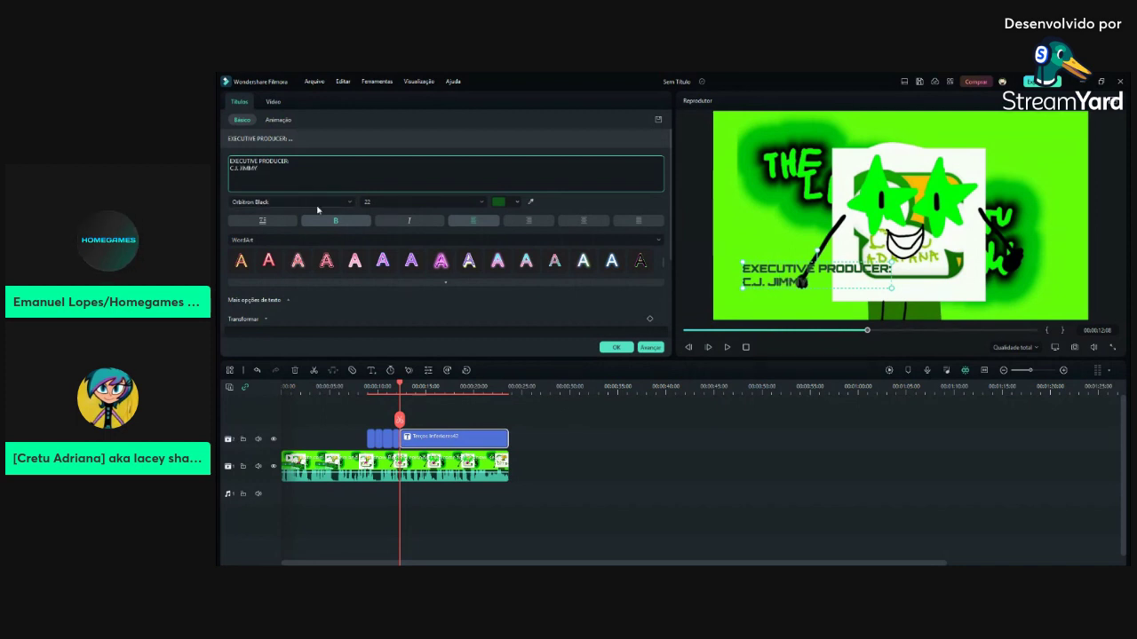
type("S")
key("Return")
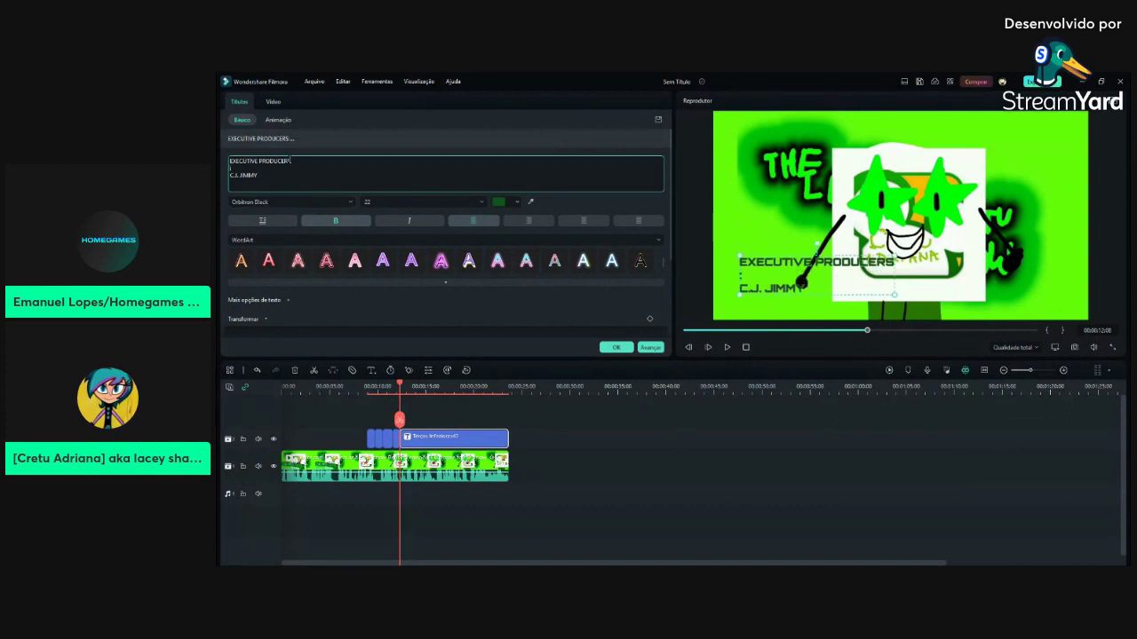
key("Delete")
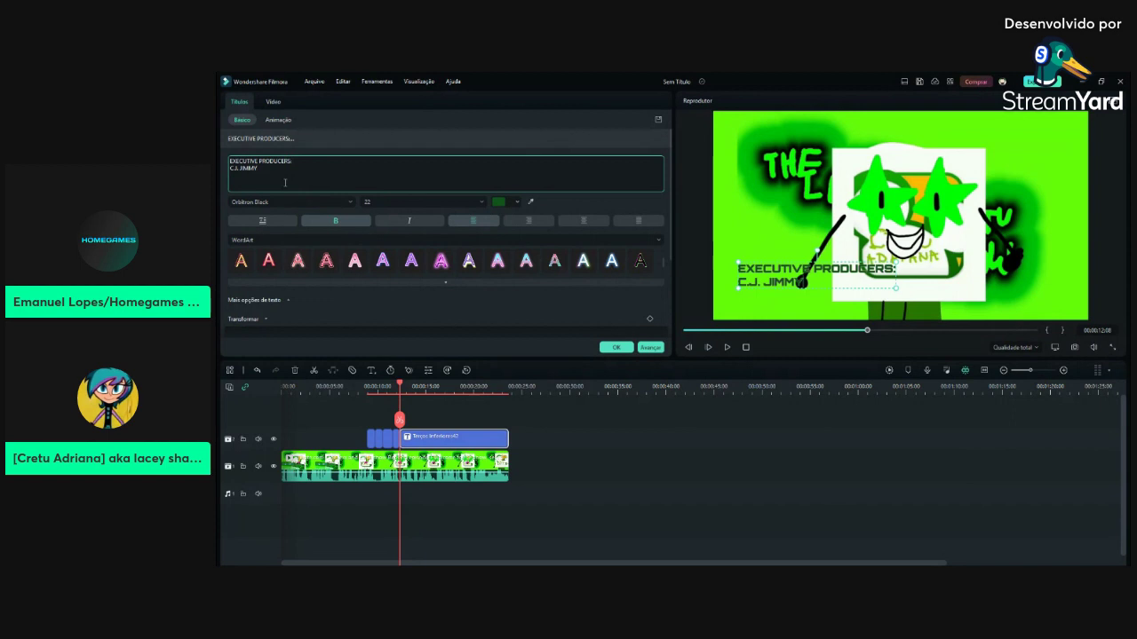
Add the second executive producer's name on a third line
key("Return")
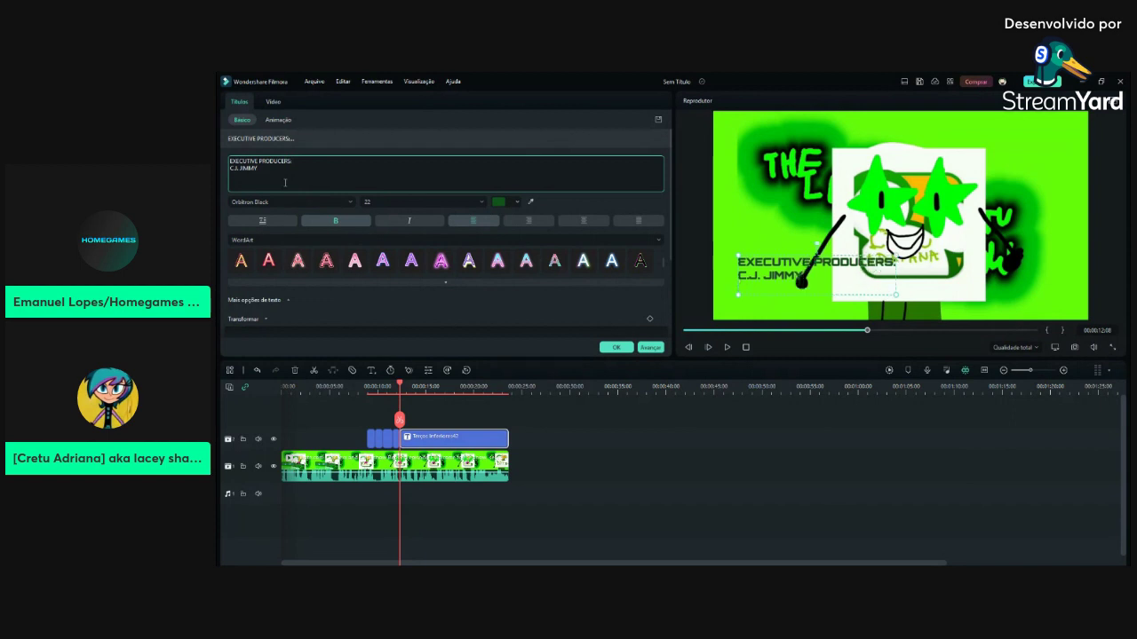
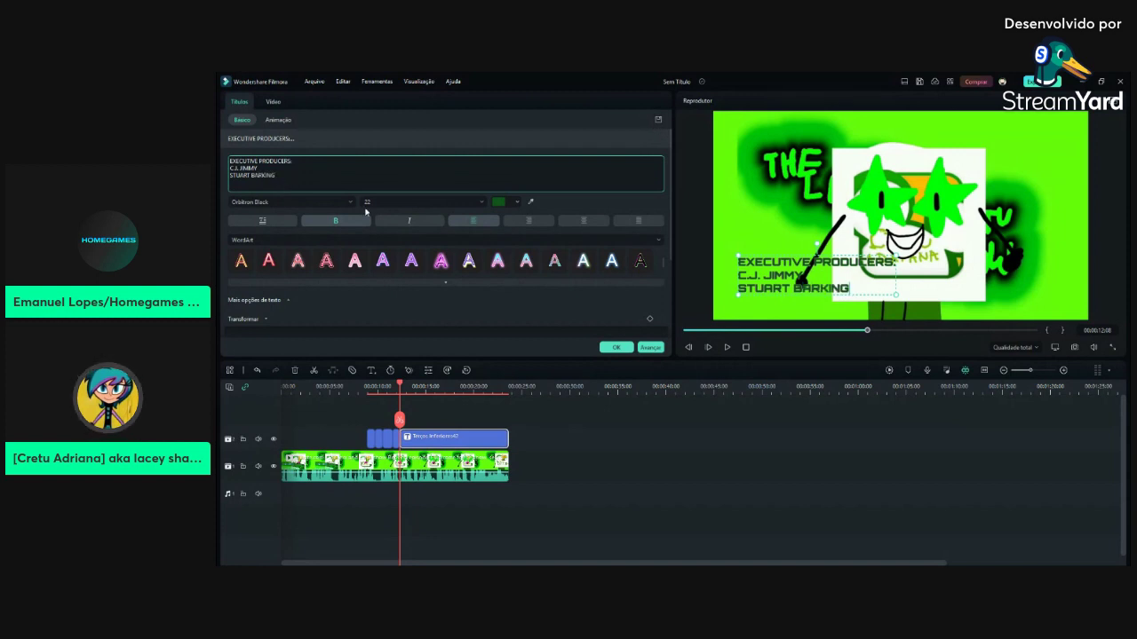
Apply the executive producers title and trim its start to the paused preview position
left_click(615, 348)
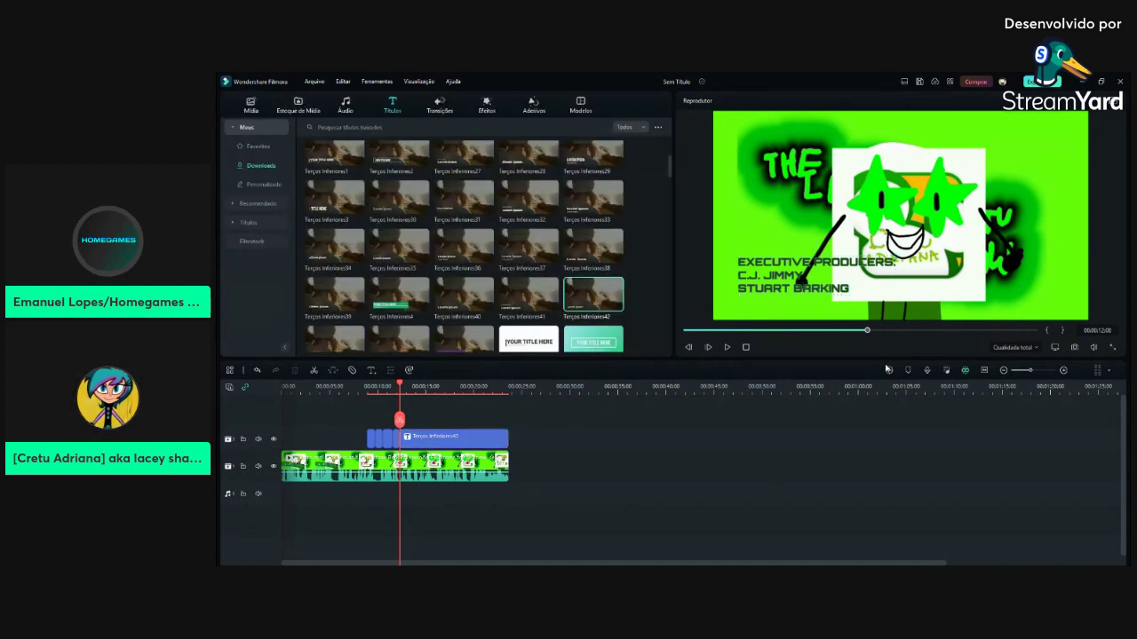
mouse_move(863, 332)
left_mouse_down()
mouse_move(822, 332)
mouse_move(851, 331)
left_mouse_up()
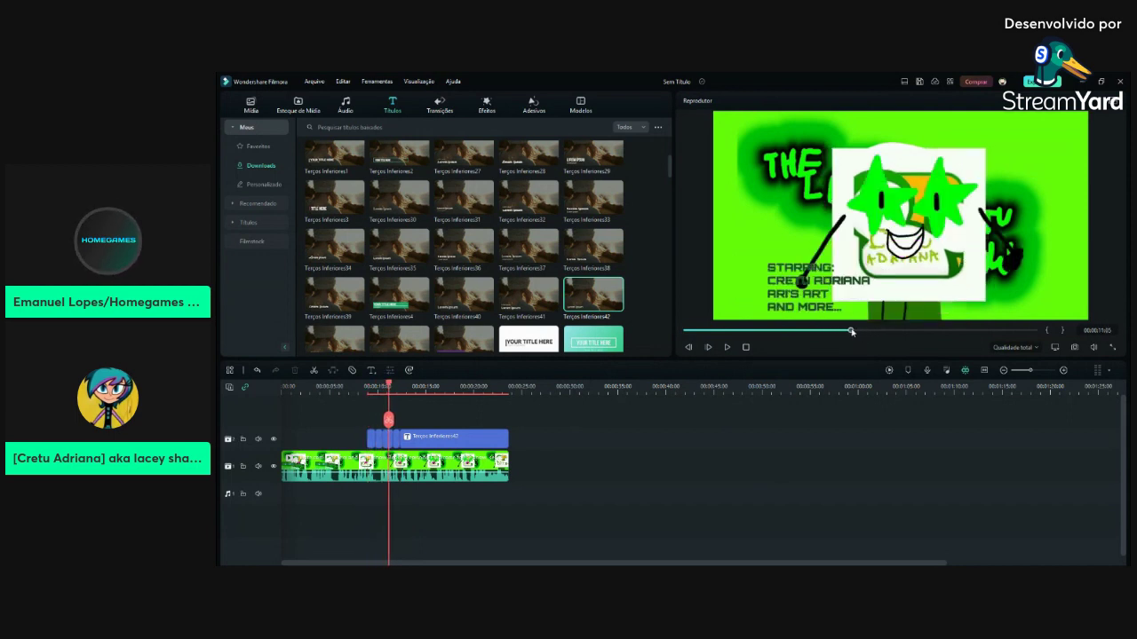
left_click_drag(849, 338, 817, 333)
left_click(726, 349)
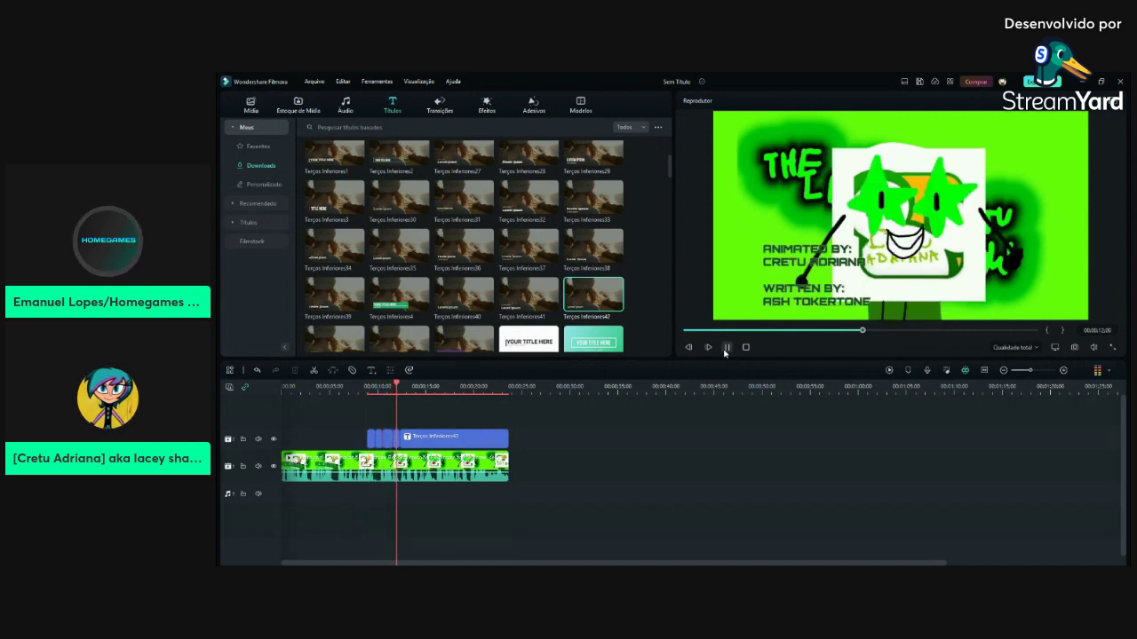
left_click(726, 348)
key("alt+bracketleft")
Rewrite the title as 'DEVELOPED BY:' with two developers' names beneath, and confirm it
double_click(429, 439)
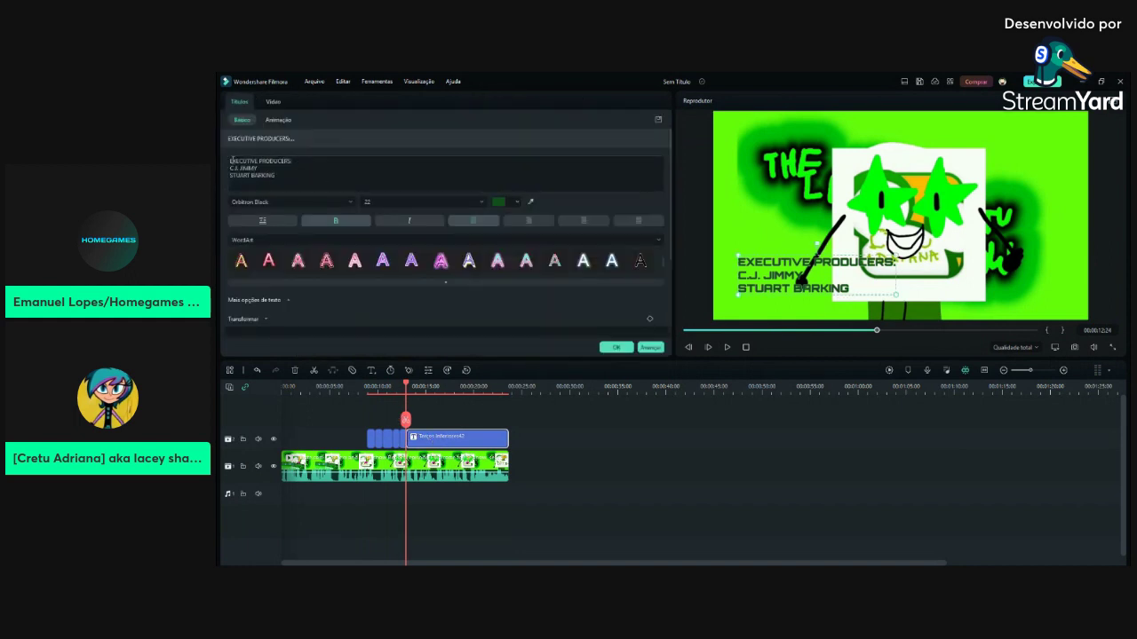
left_click_drag(231, 159, 406, 255)
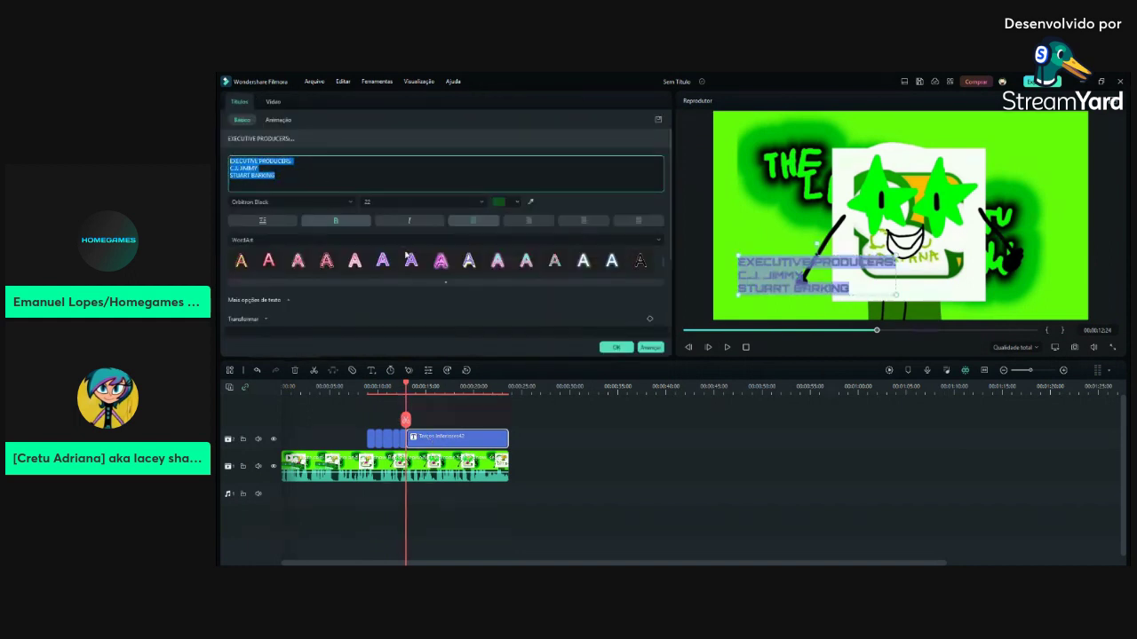
type("d")
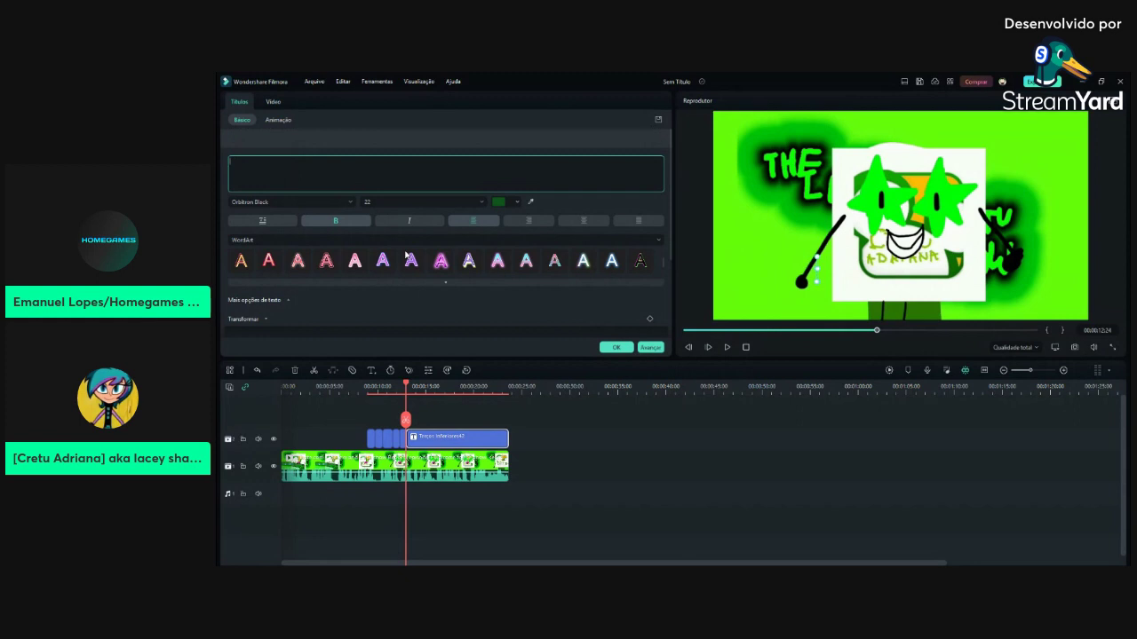
type("evel")
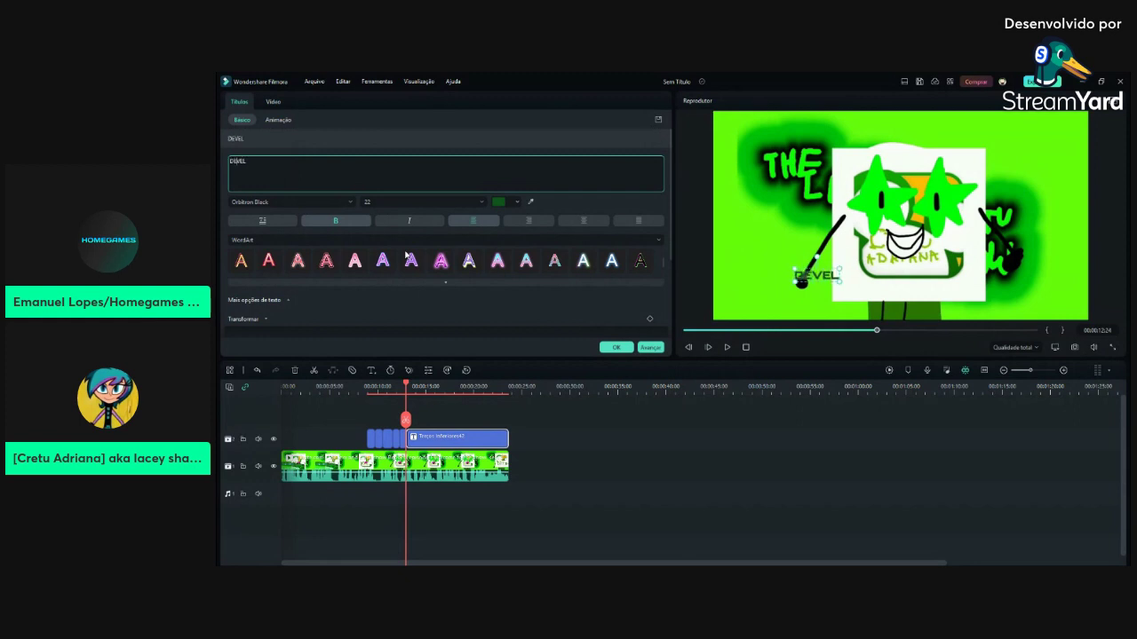
type("oepd")
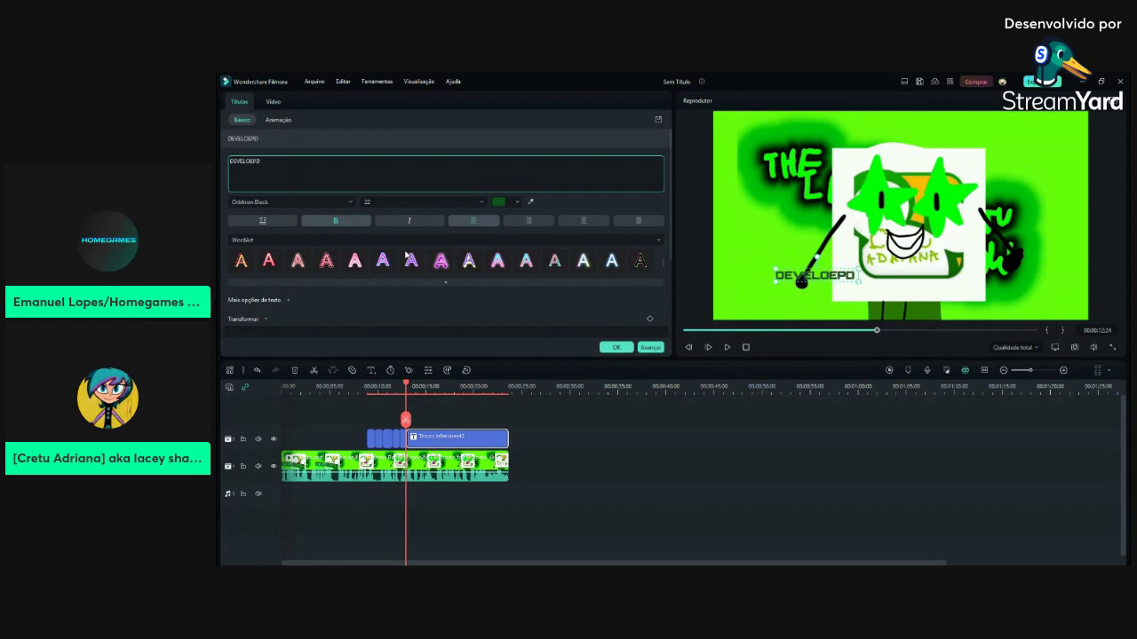
key("BackSpace")
key("BackSpace")
key("BackSpace")
type("ped by")
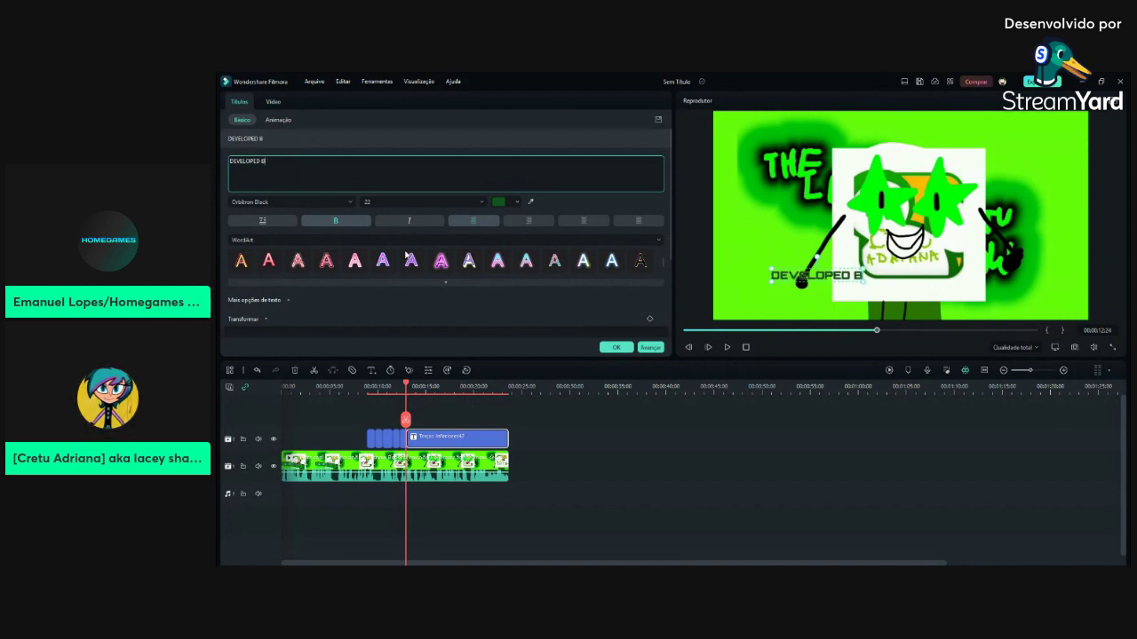
type(":")
key("Return")
type("S")
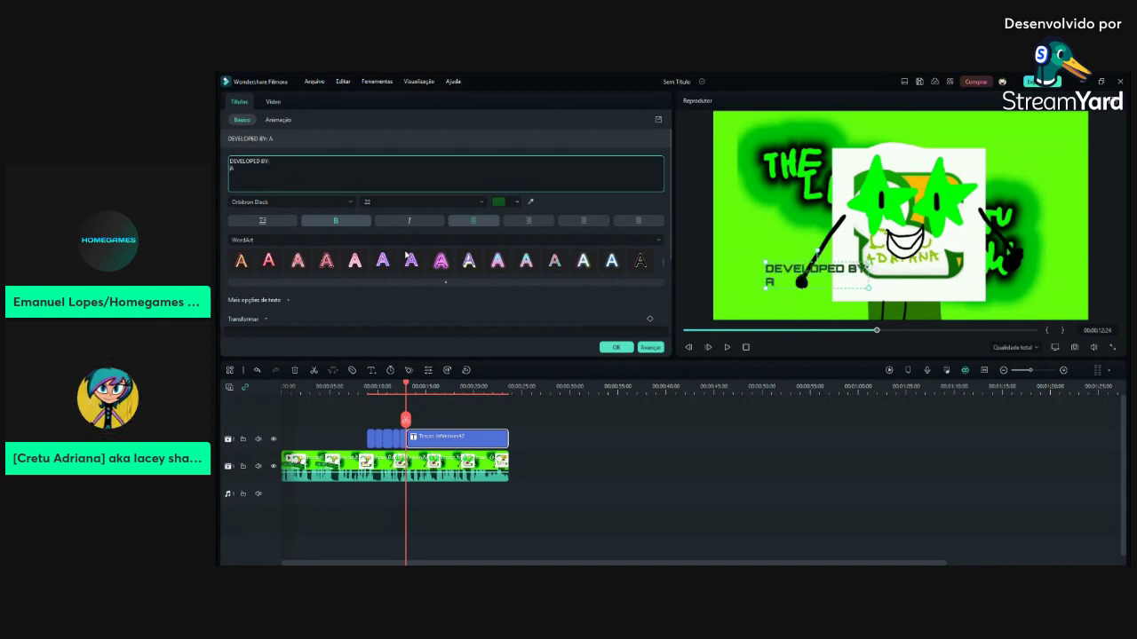
type("ALAN")
type("JEREMY")
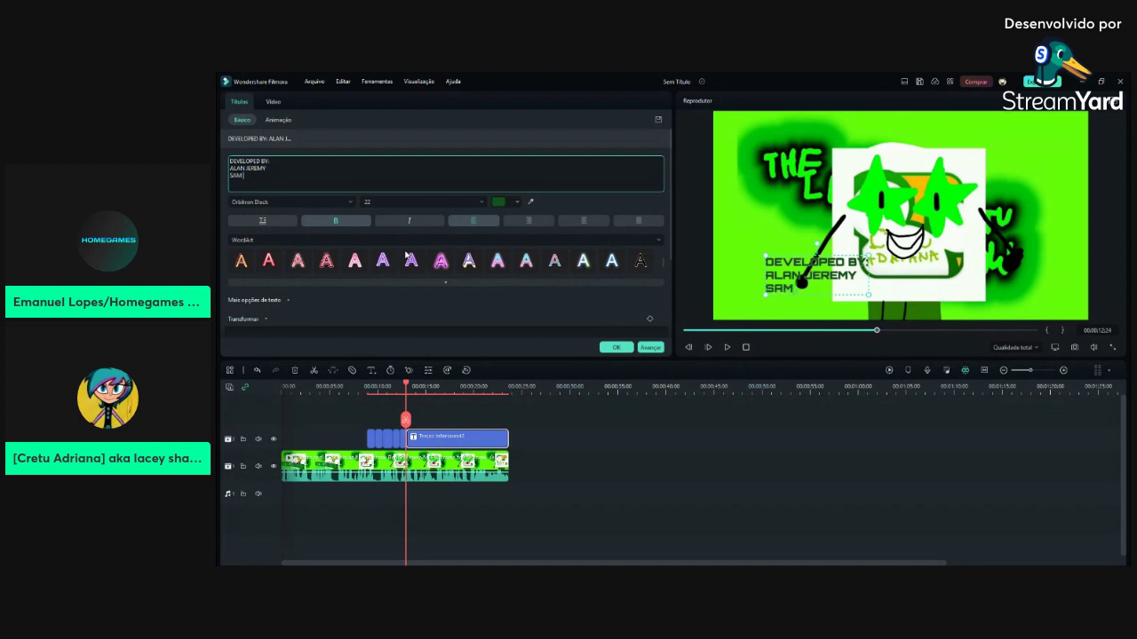
type("TER")
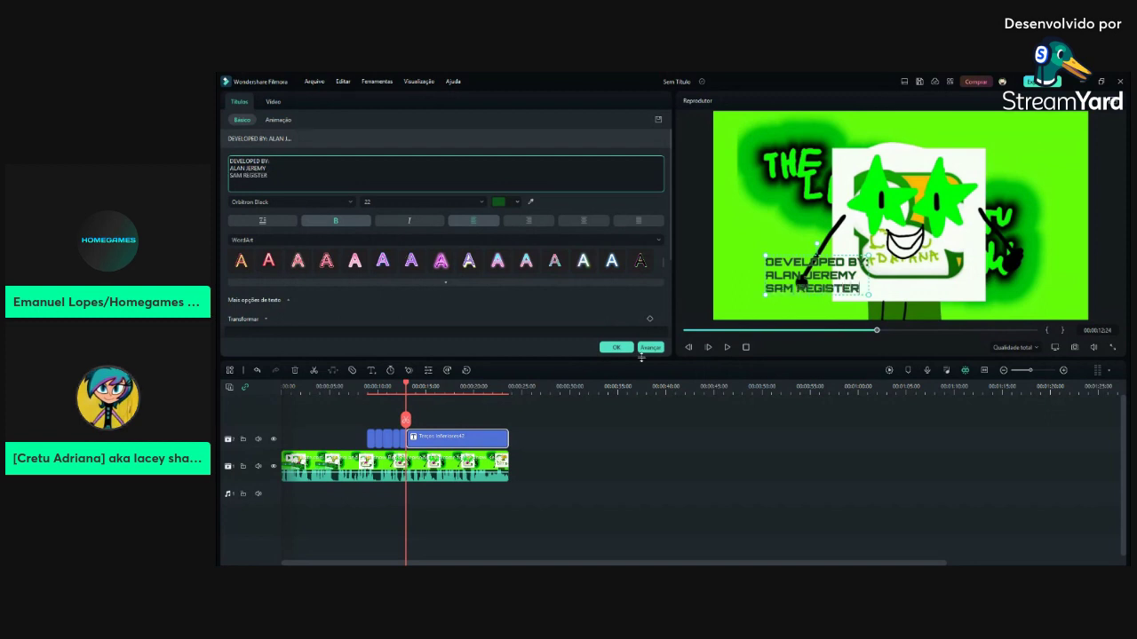
left_click(616, 347)
Trim the Terços Inferiores42 title clip's start to the scrubbed-back playhead, keeping its end
left_click_drag(878, 333, 818, 332)
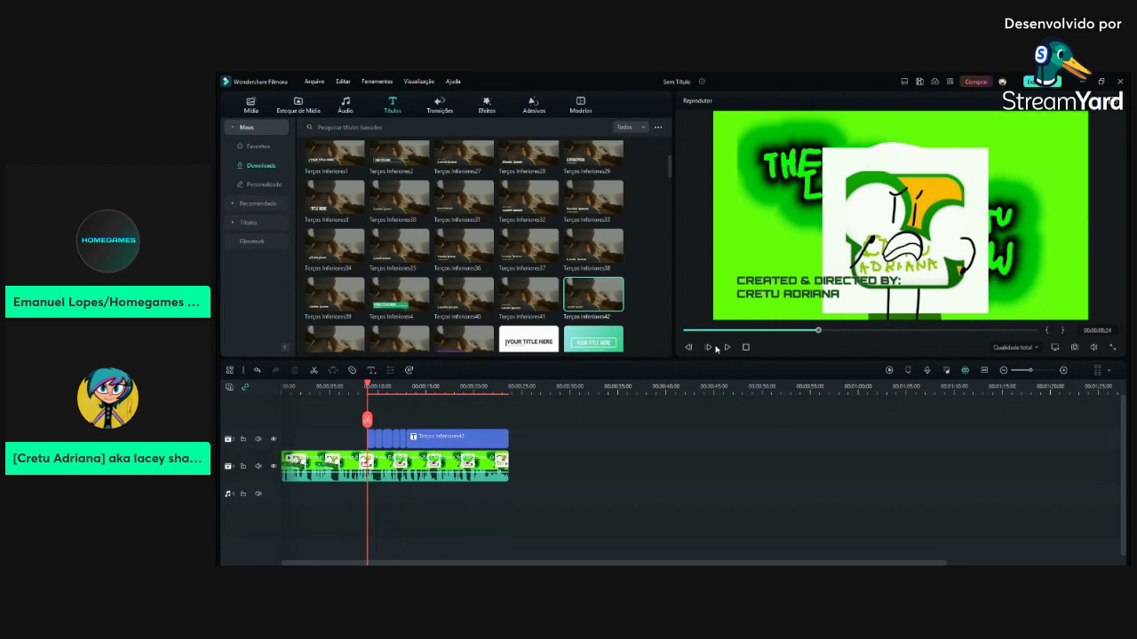
scroll(668, 343, "down", 5)
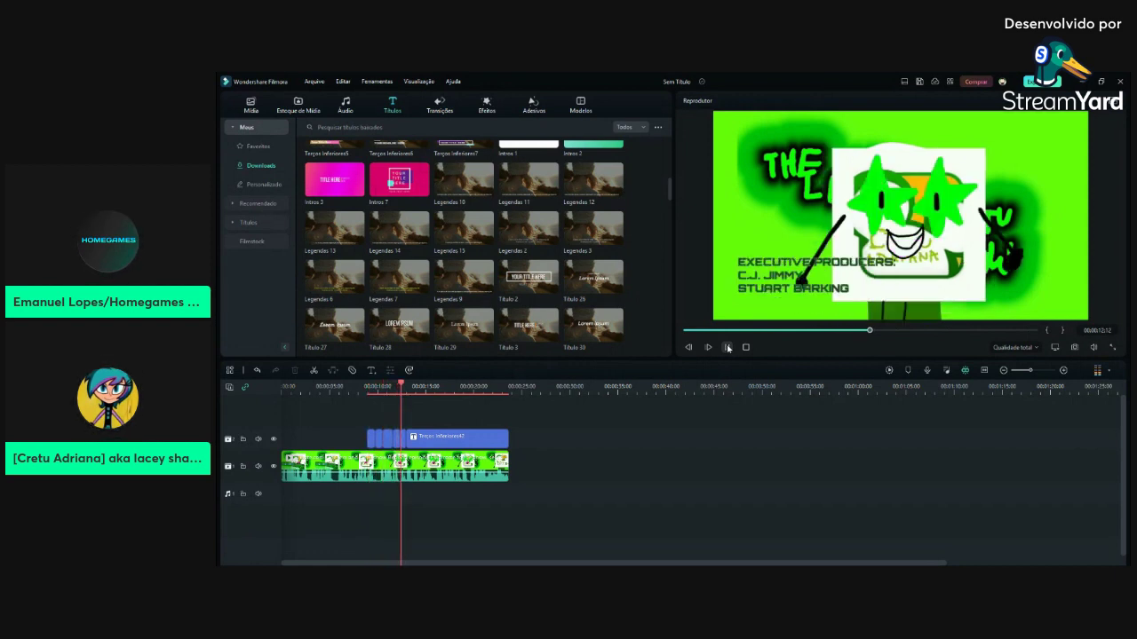
left_click(442, 434)
left_click_drag(424, 424, 419, 425)
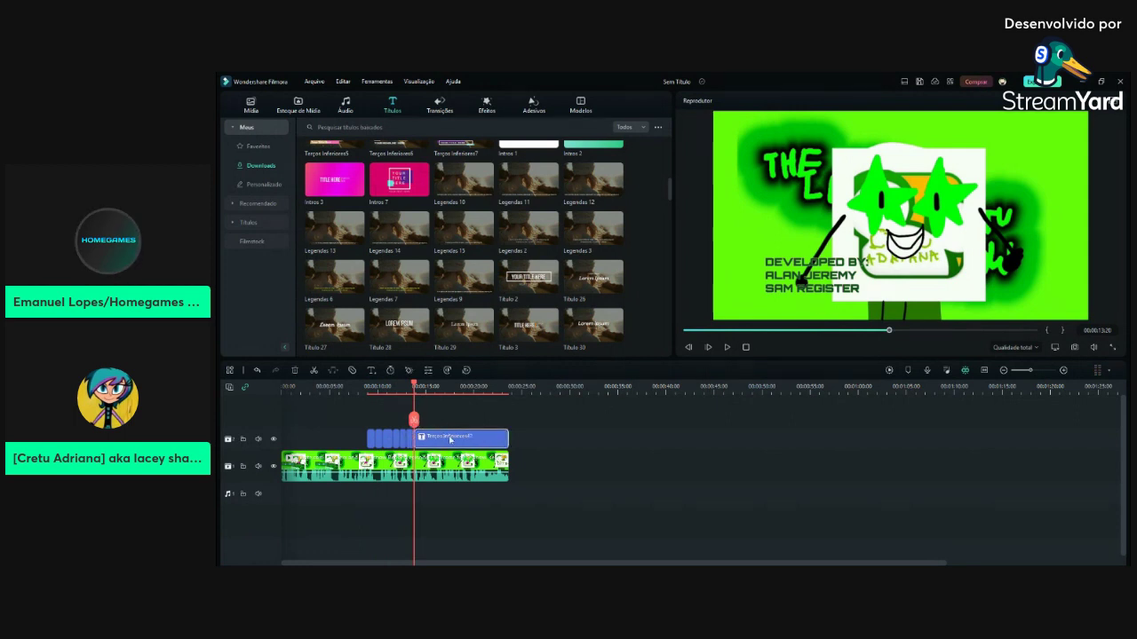
Replace the title clip's text with 'GUEST STARRING:' and a guest star's name, then preview it
double_click(450, 437)
left_click_drag(228, 160, 345, 222)
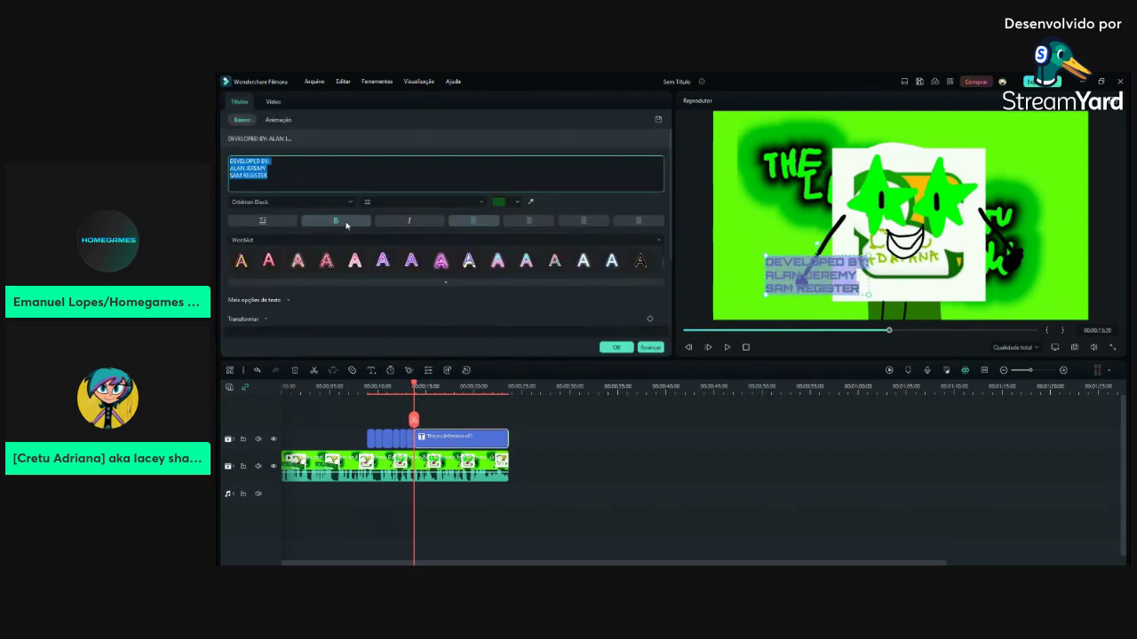
key("BackSpace")
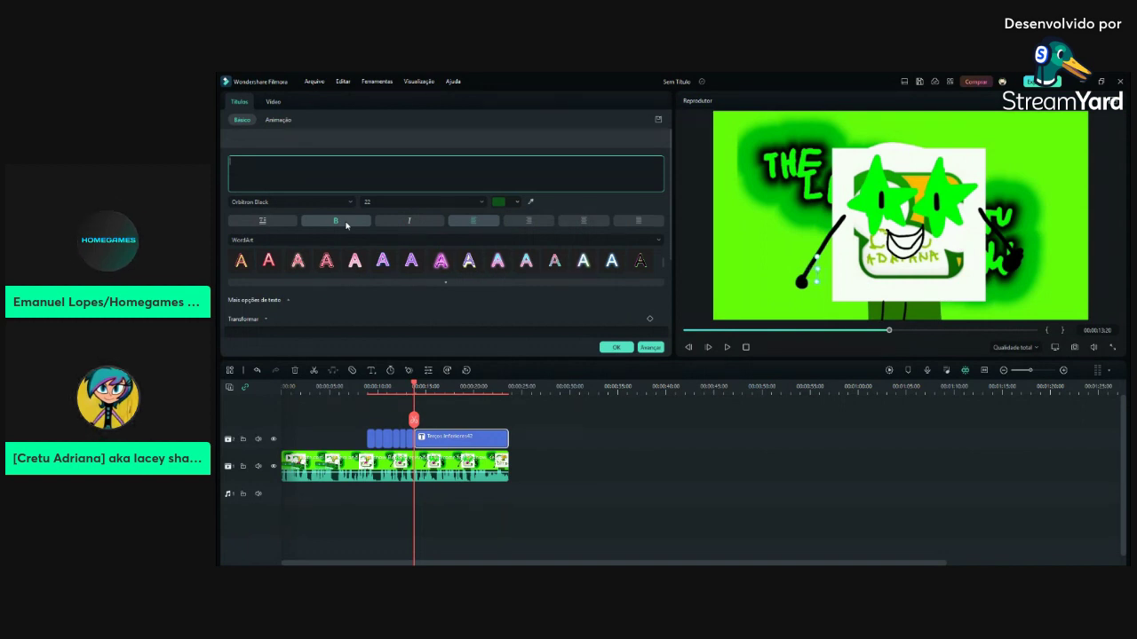
type("GUEST STARRING:")
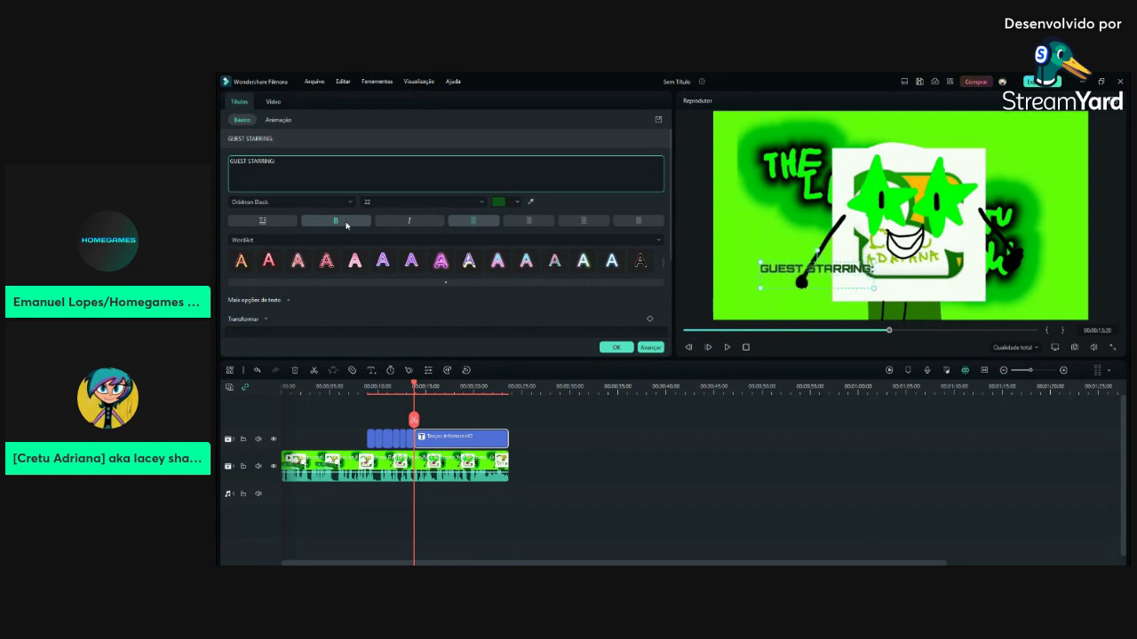
key("BackSpace")
type(": ")
type("CHANNIN")
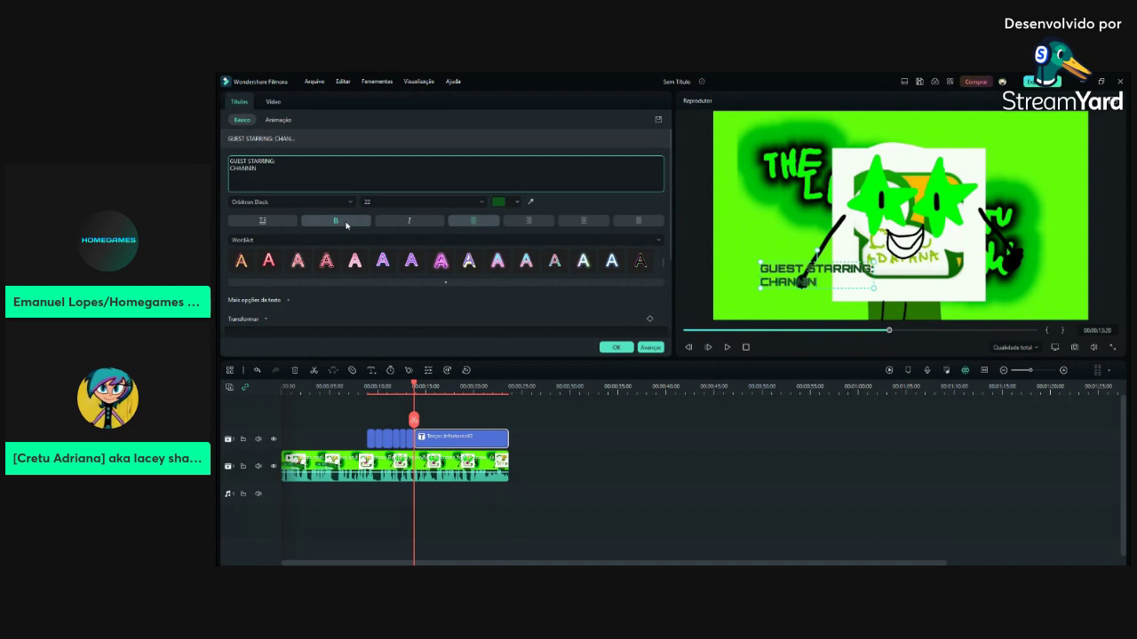
type("G TATUM")
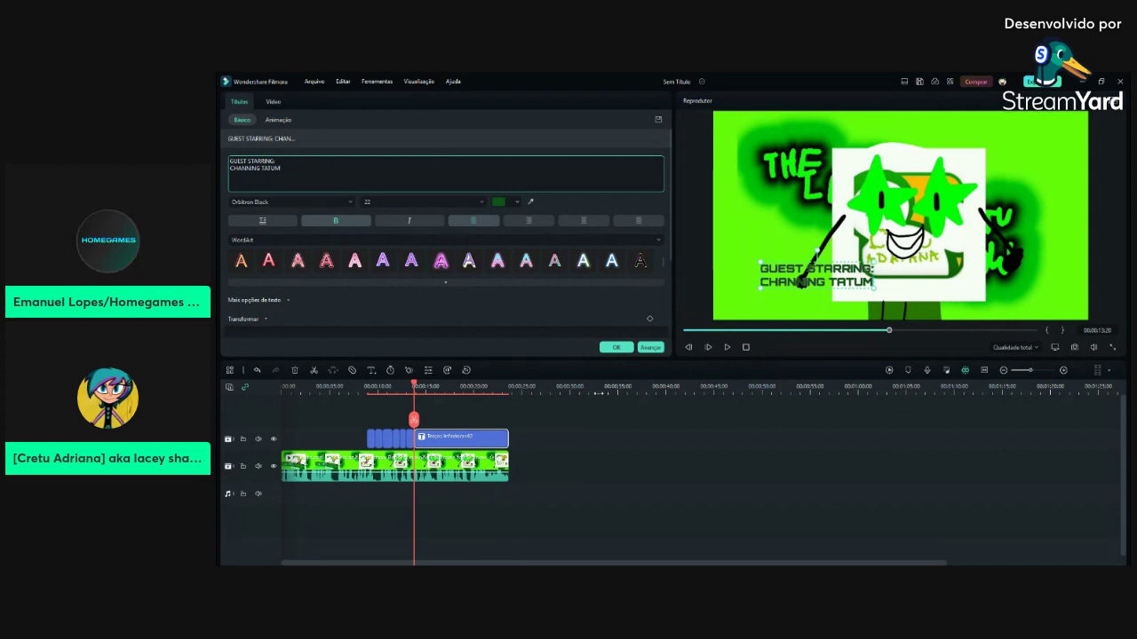
left_click(606, 347)
left_click(884, 331)
left_click_drag(885, 333, 913, 335)
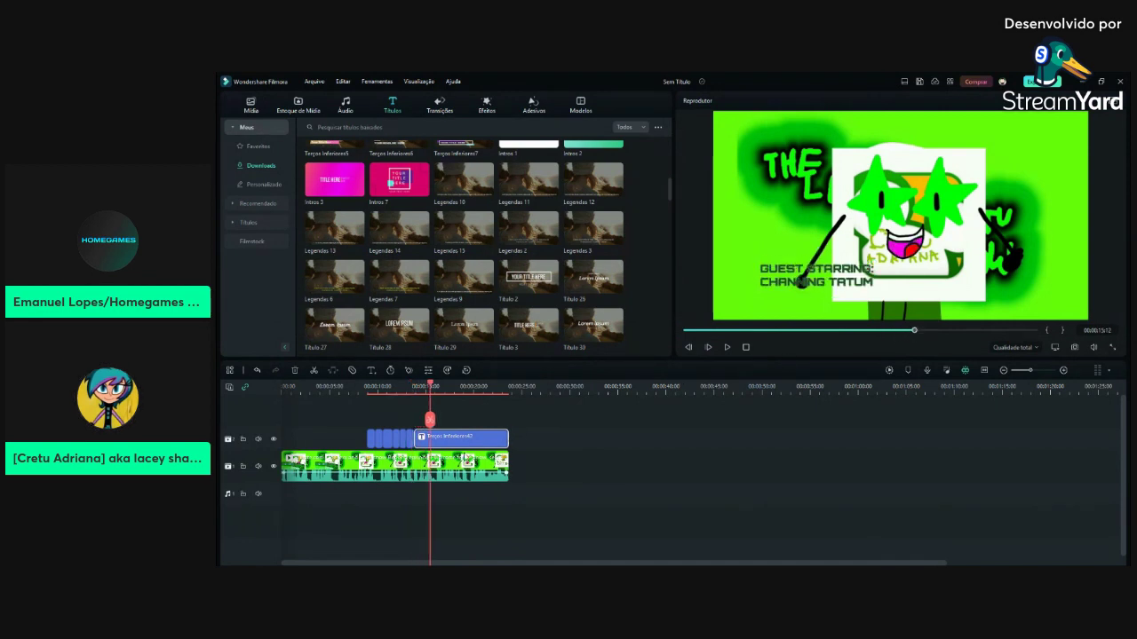
Split the title clip at the playhead and start retyping the new piece as 'DISTRIBUTED BY'
key("ctrl+b")
double_click(449, 441)
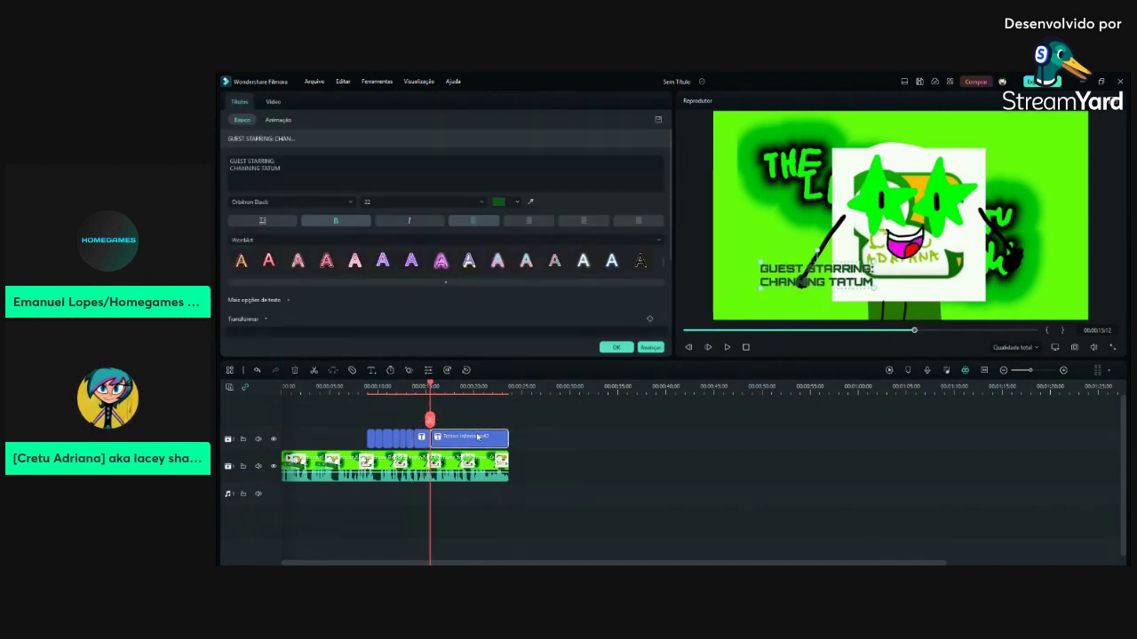
left_click(271, 182)
key("ctrl+a")
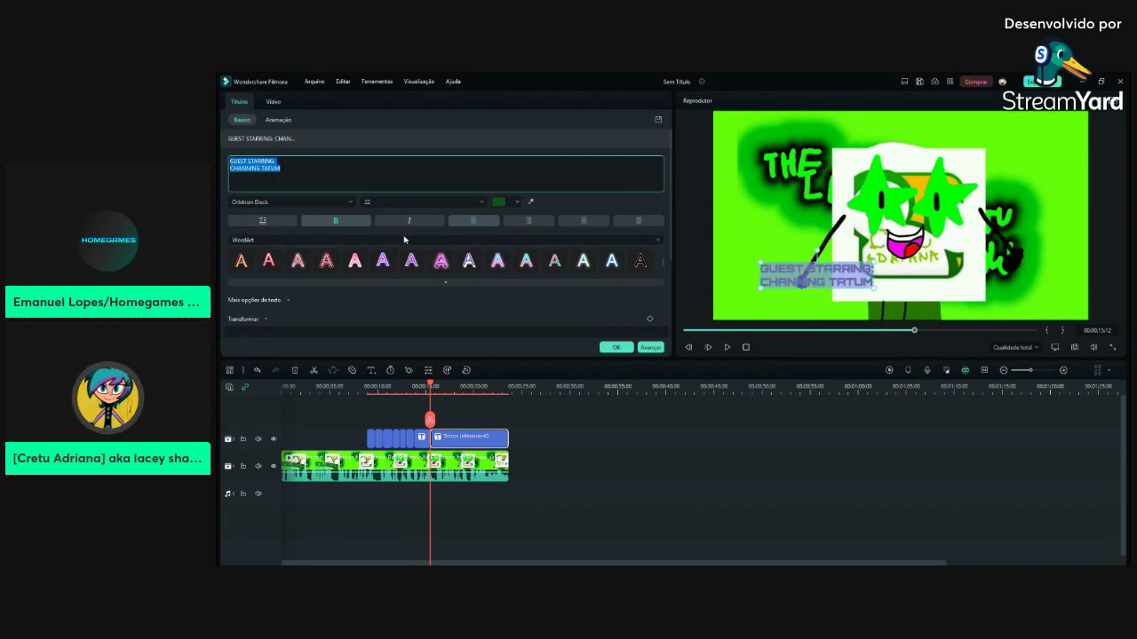
type("pa")
key("BackSpace")
key("BackSpace")
type("A")
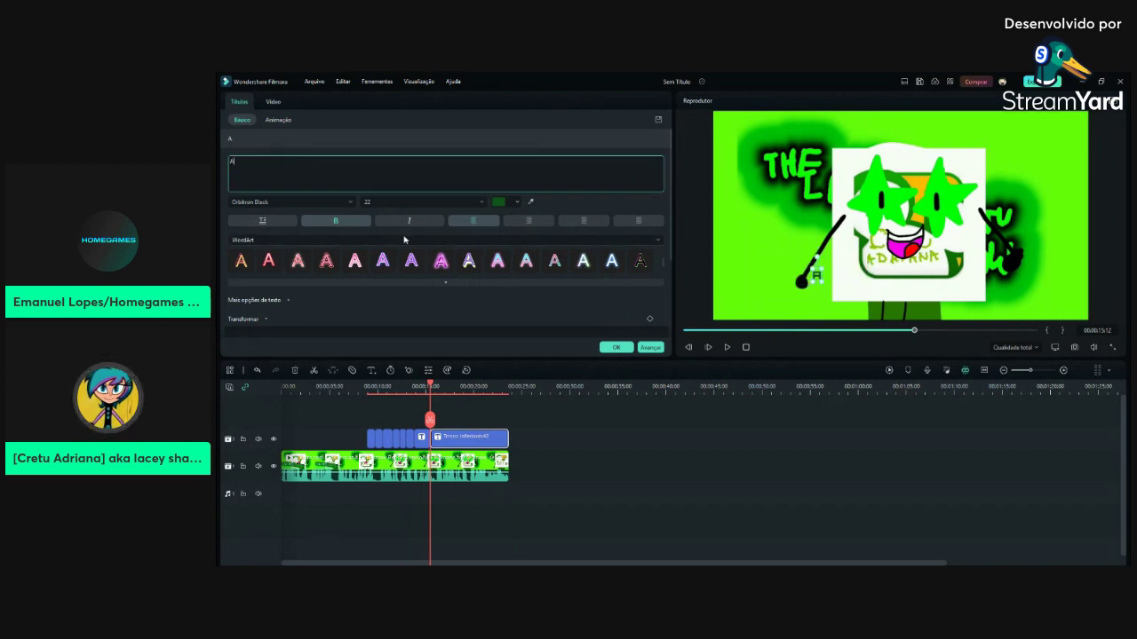
type("ISTRIBUT")
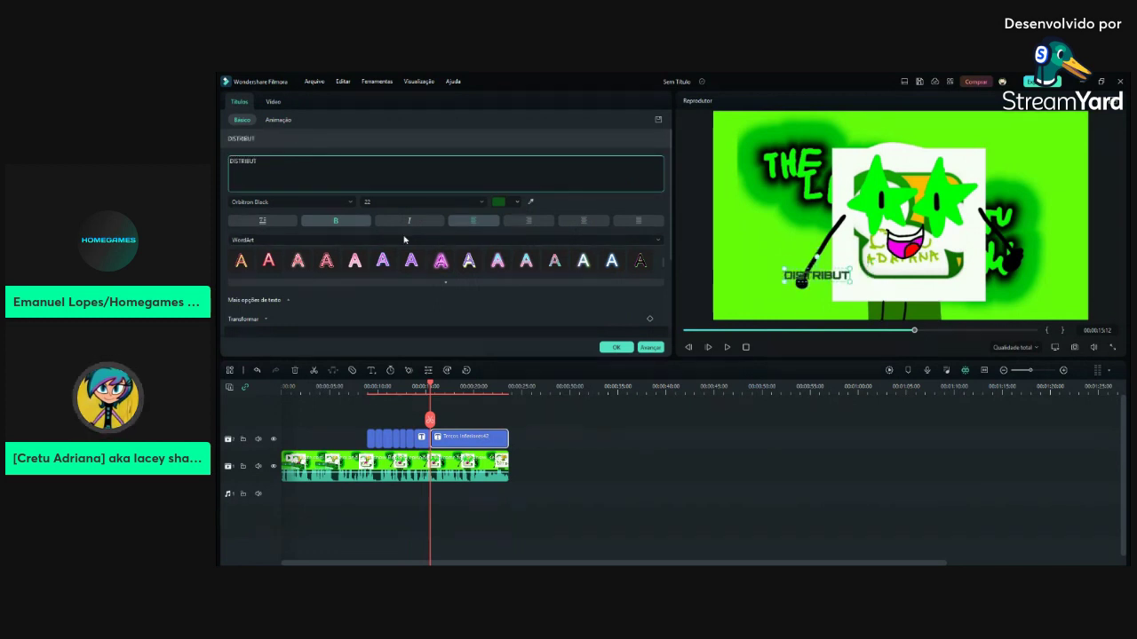
type("ED BY")
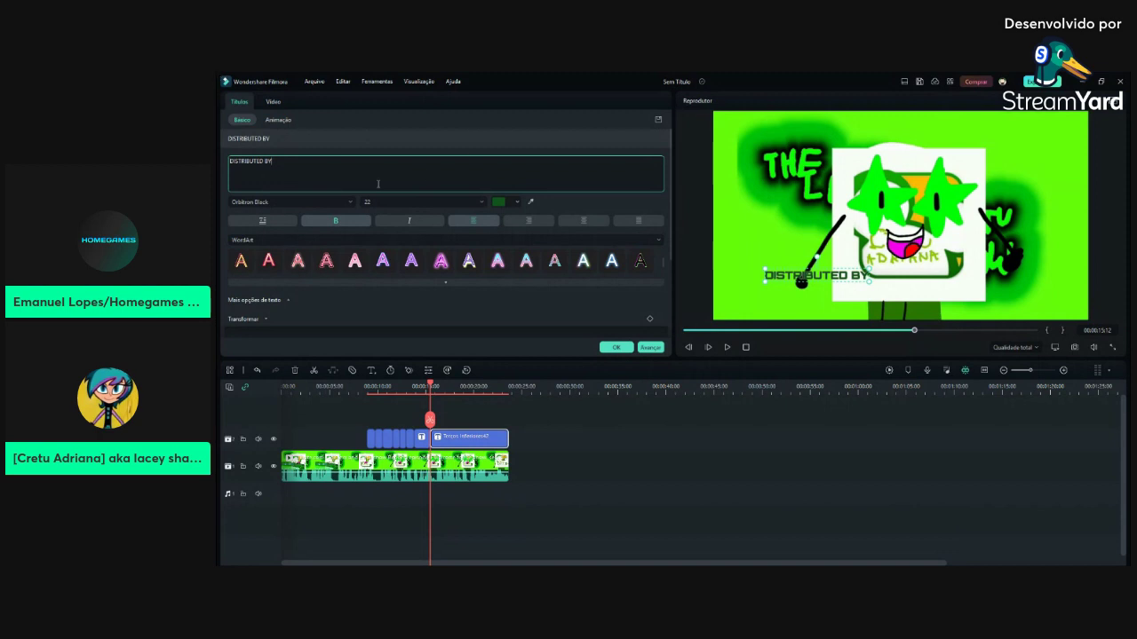
Rewrite the credit as 'MADE IN ASSOCIATION WITH:' with two partner names on separate lines
key("ctrl+a")
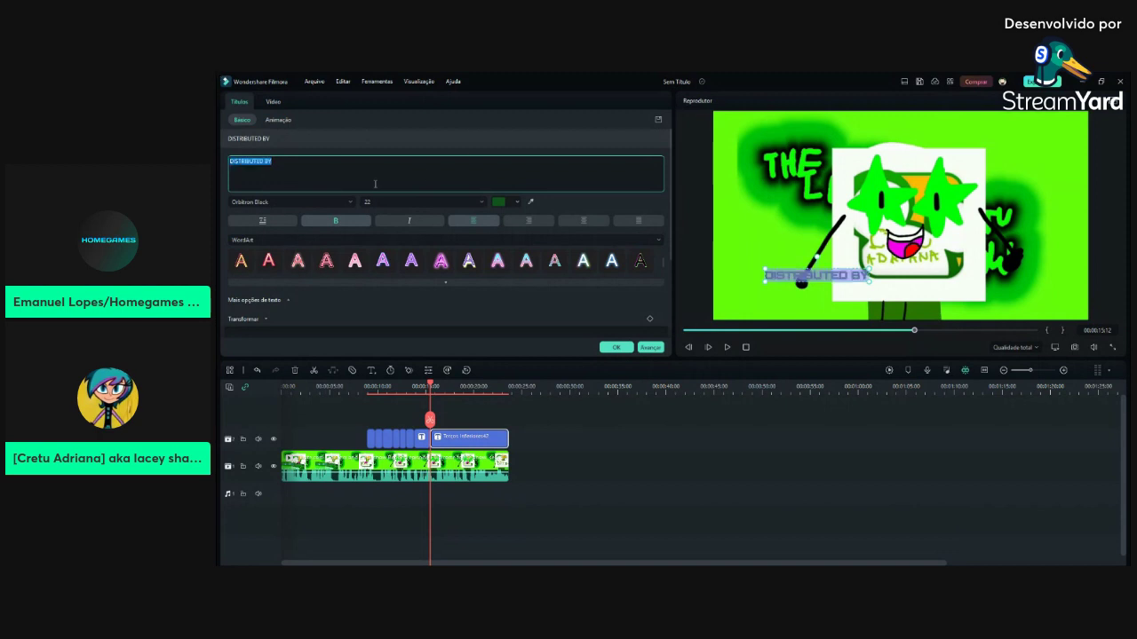
type("C")
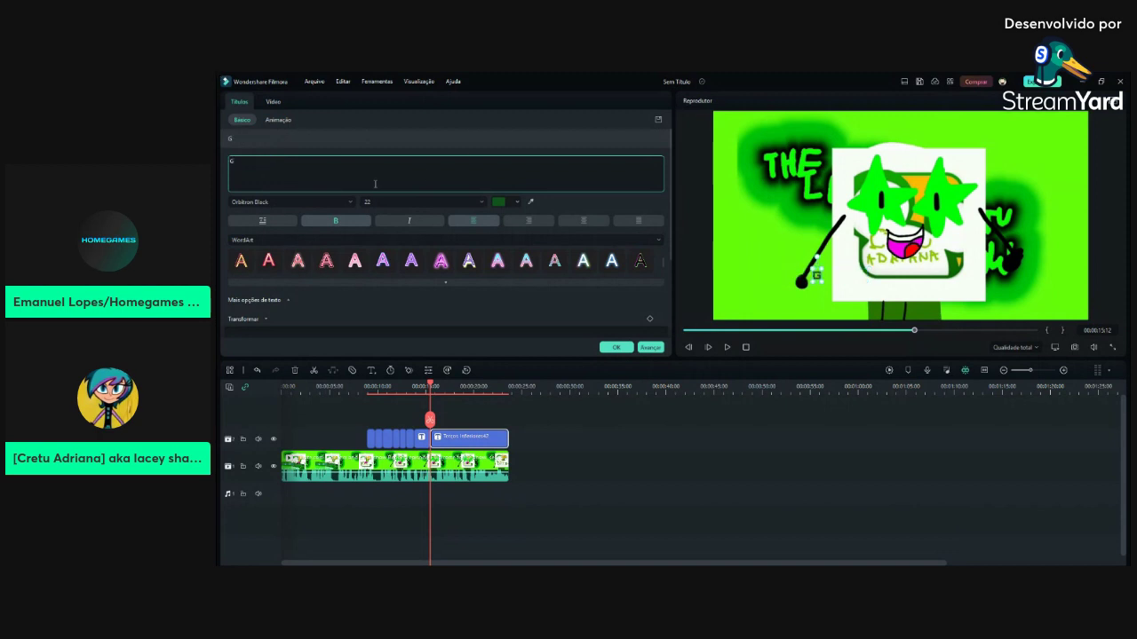
key("BackSpace")
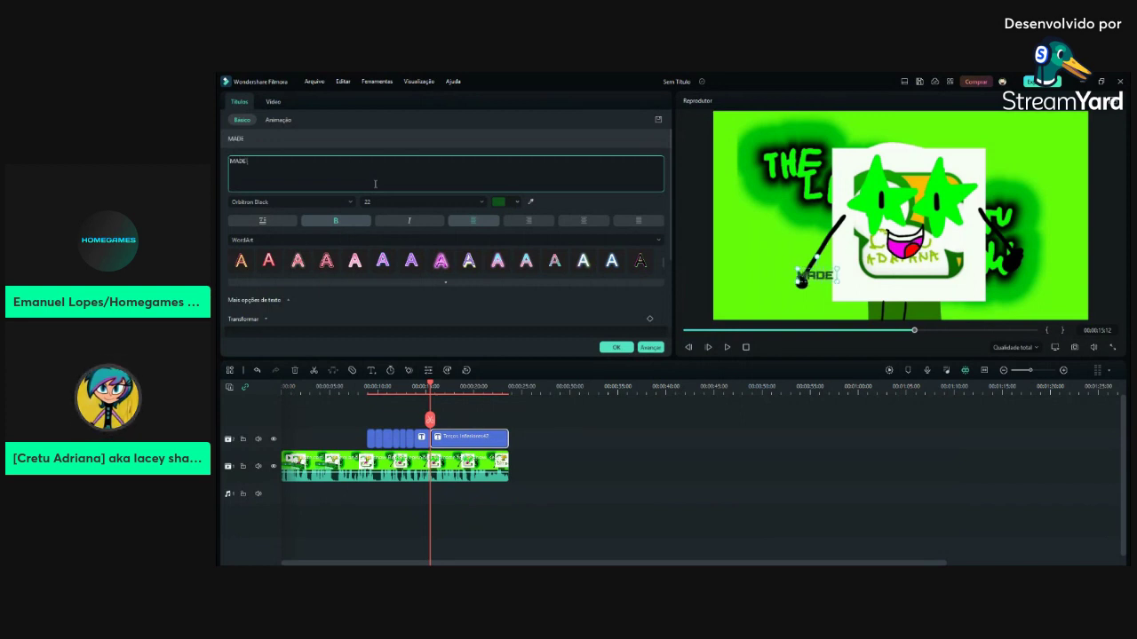
type("M")
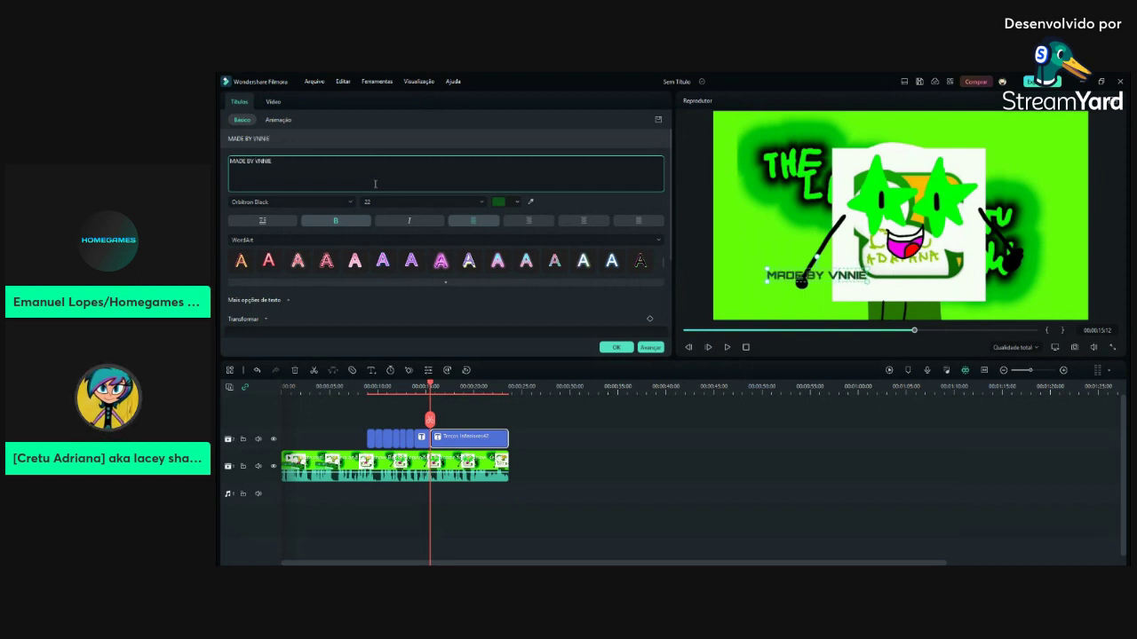
type(" TV N")
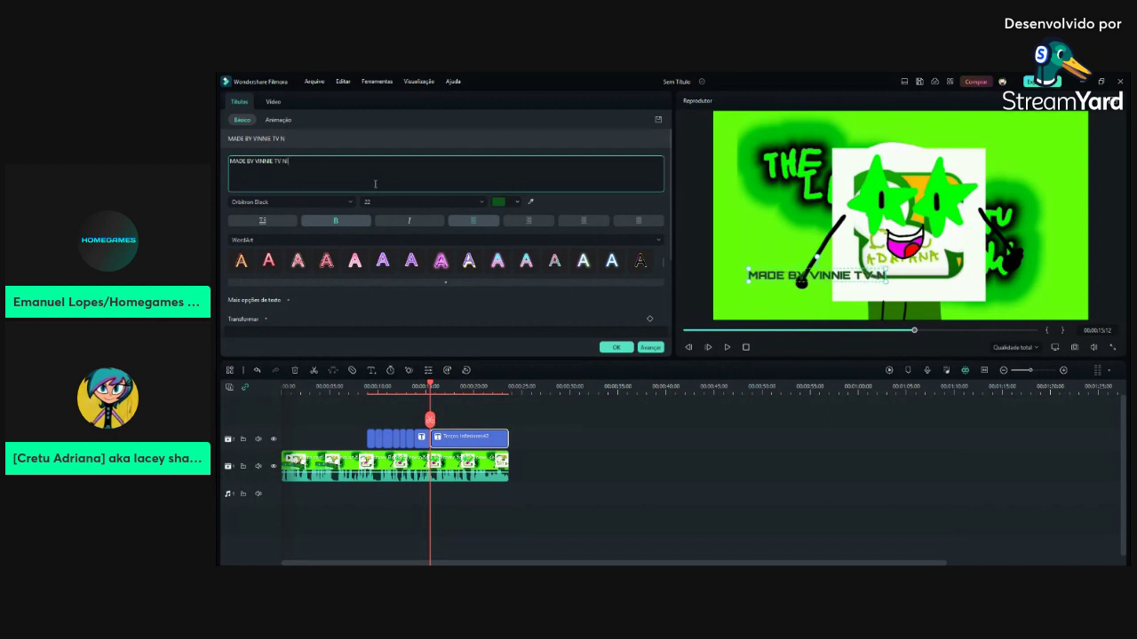
type("IGHT S")
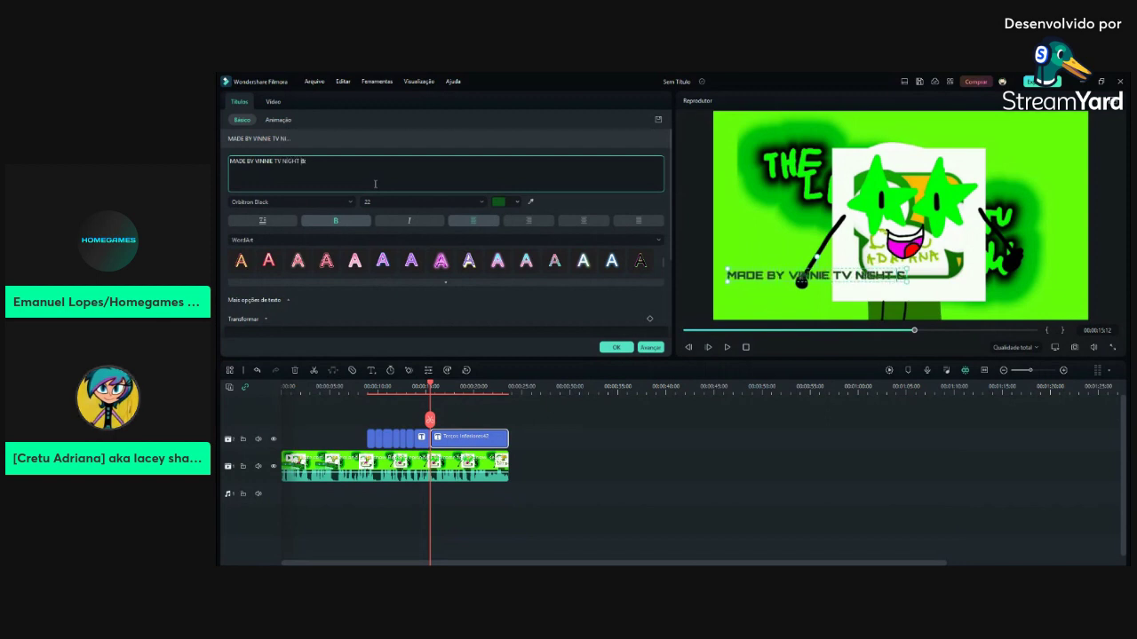
key("BackSpace")
key("BackSpace")
key("BackSpace")
key("BackSpace")
key("BackSpace")
key("BackSpace")
key("BackSpace")
key("BackSpace")
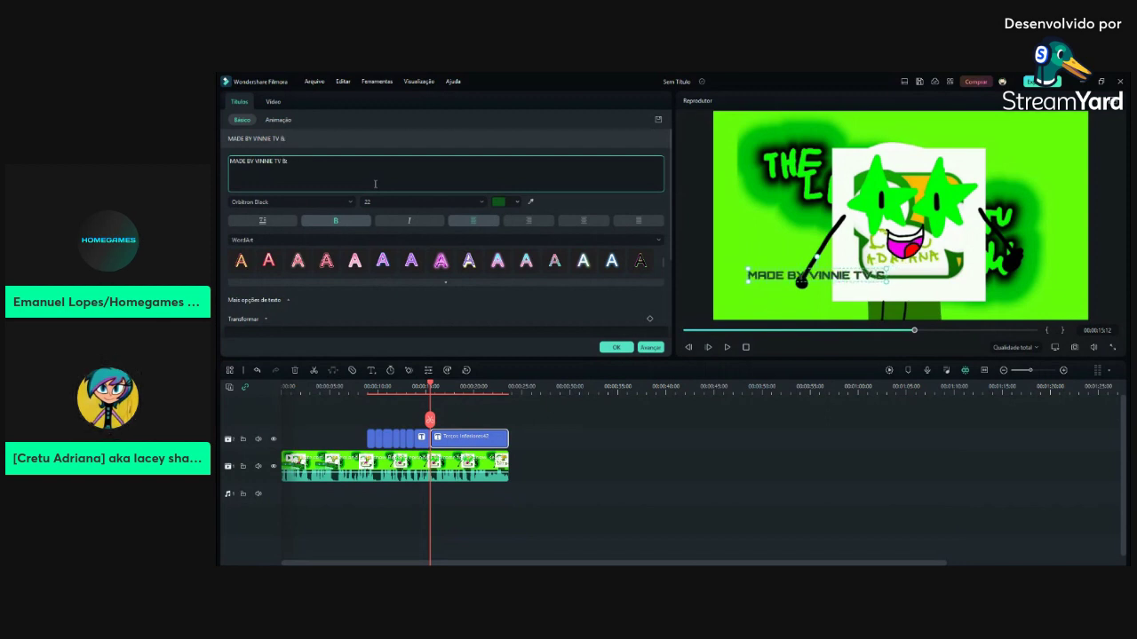
type("&IN ASSOCIATI ")
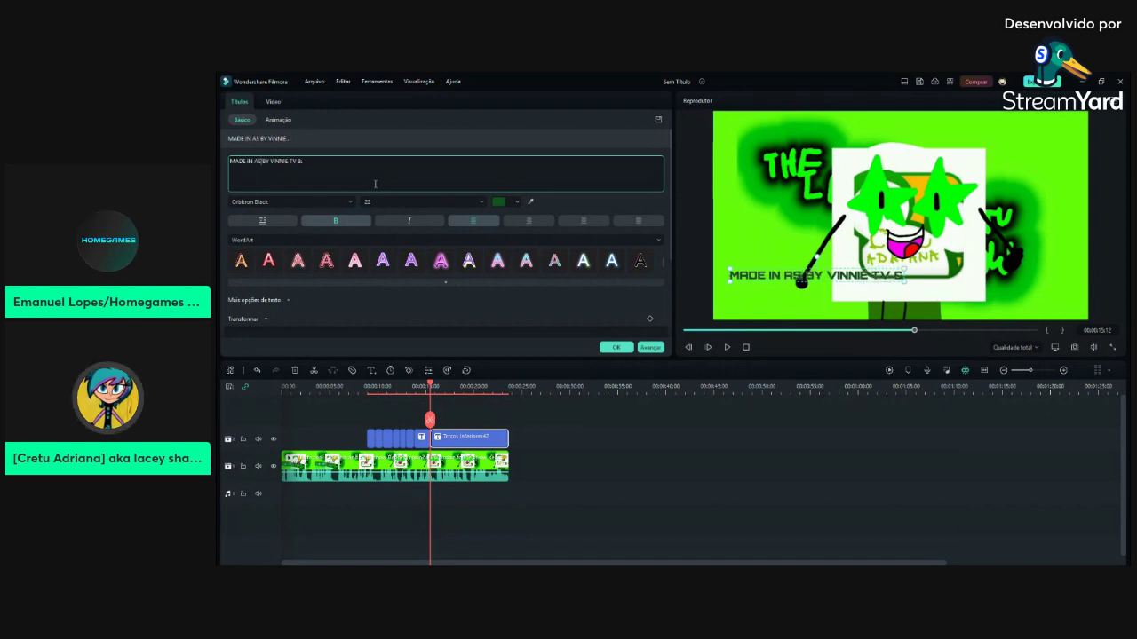
type("ON WITH")
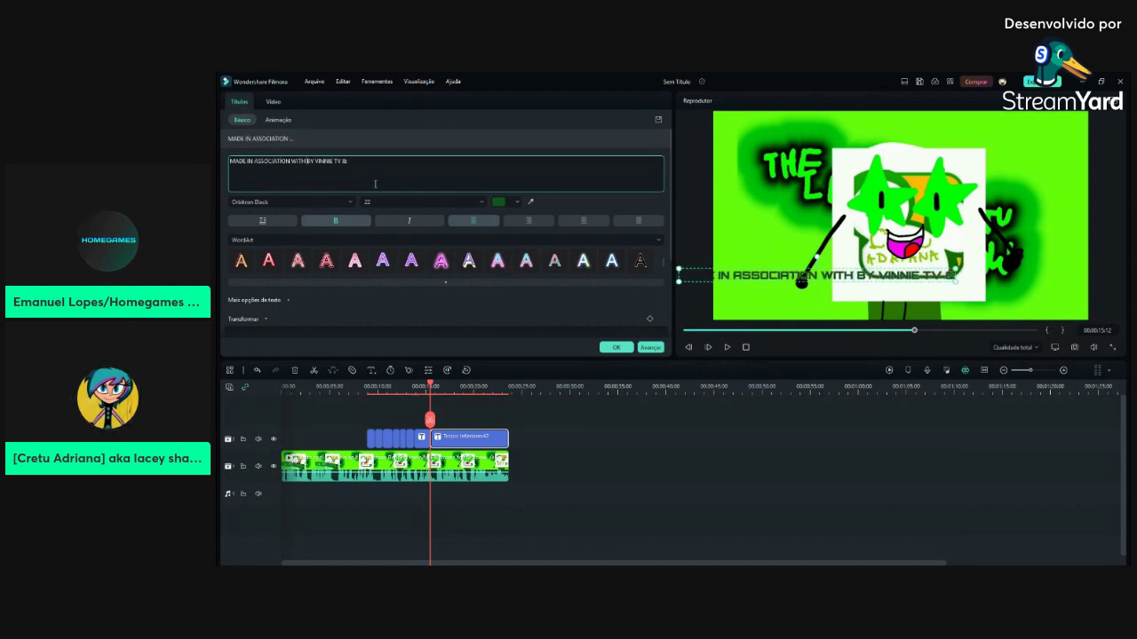
key("Delete")
key("Delete")
key("Delete")
key("Delete")
key("Delete")
key("Delete")
key("Delete")
key("Delete")
key("Delete")
key("Delete")
key("Delete")
key("Delete")
key("Delete")
key("Delete")
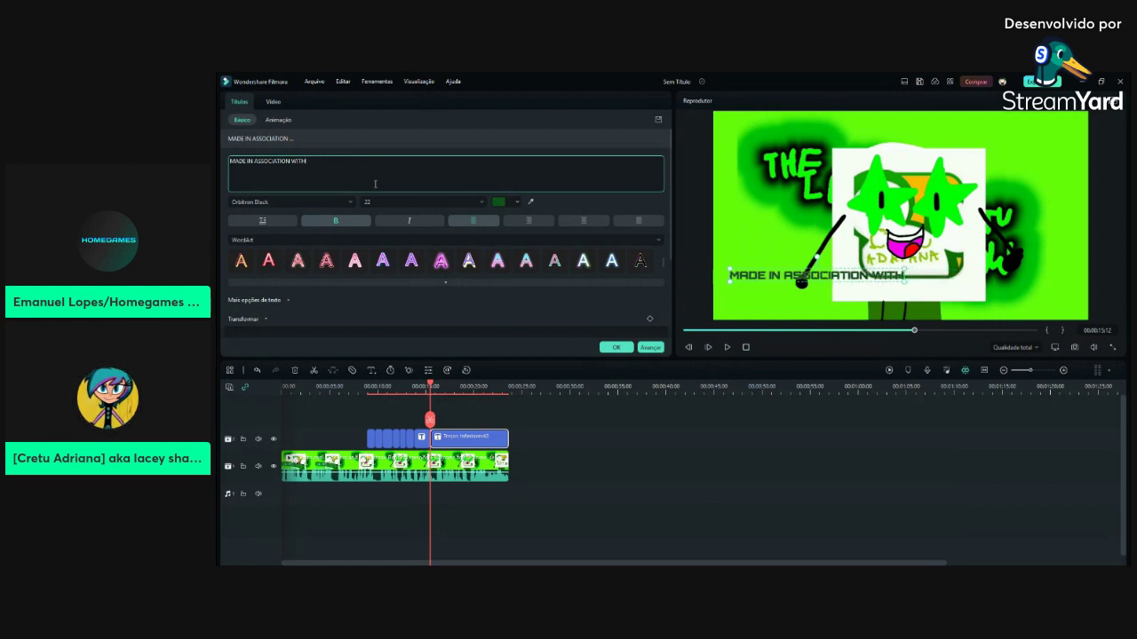
type(":")
key("Return")
type("VINNIE")
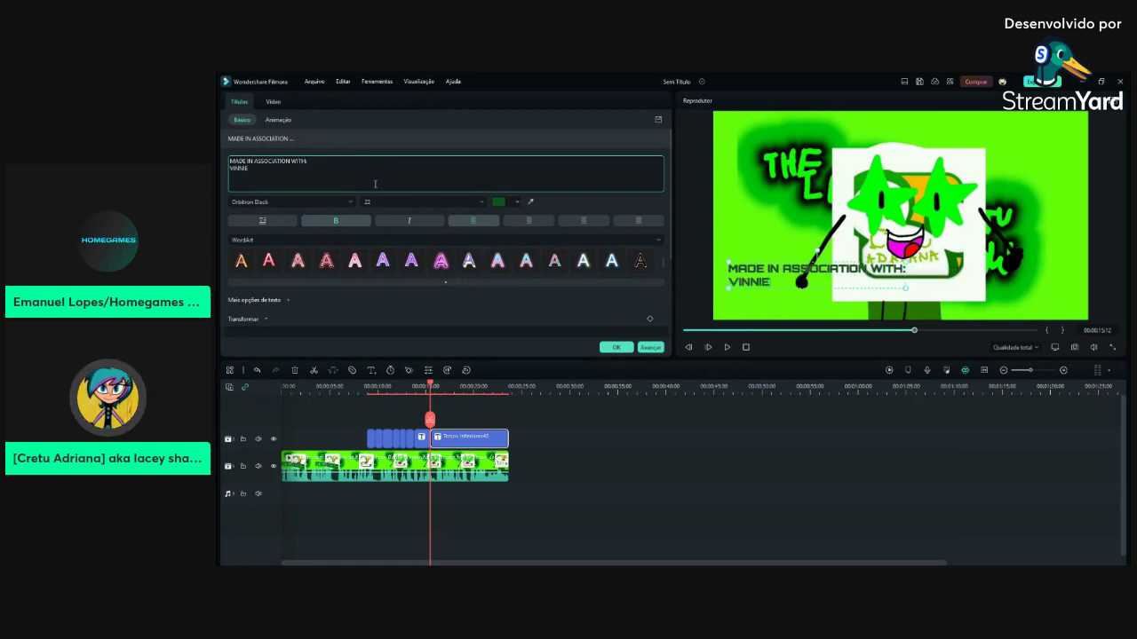
type(" TV3")
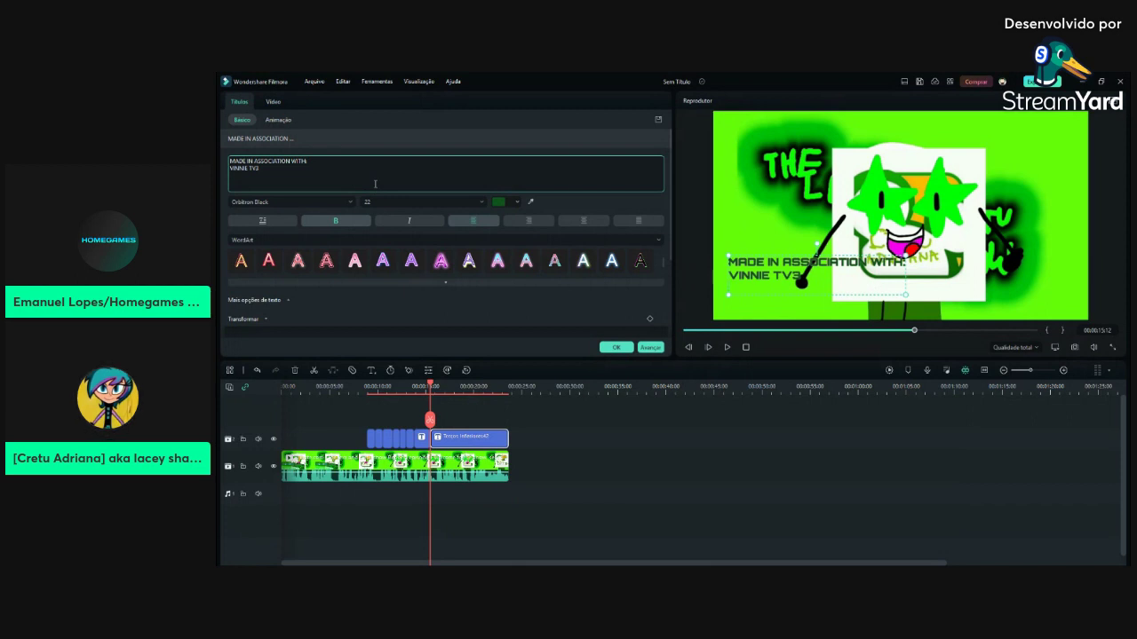
key("Return")
type("JITÂ PLAYE")
key("BackSpace")
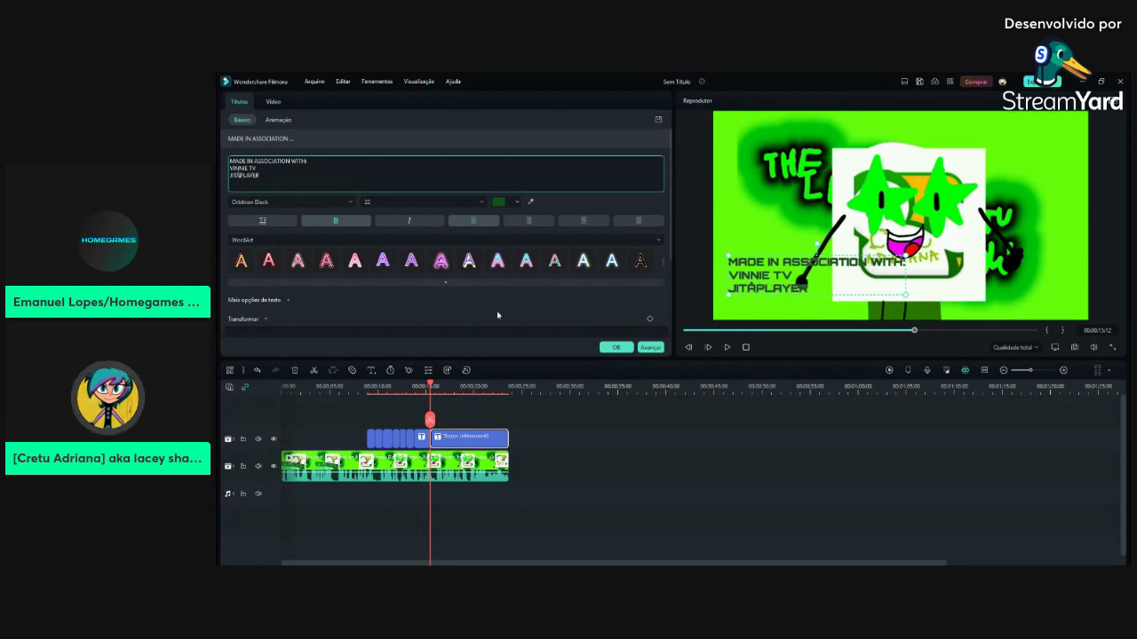
left_click(616, 347)
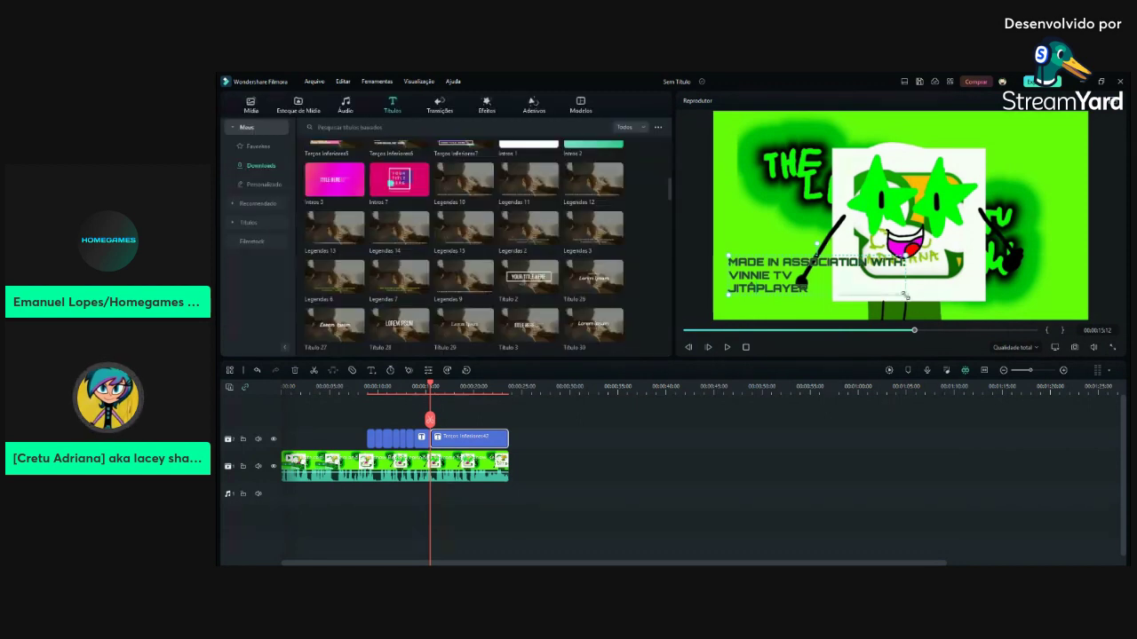
Change the middle line to 'VINNIE TV NIGHT' and play the preview
double_click(782, 275)
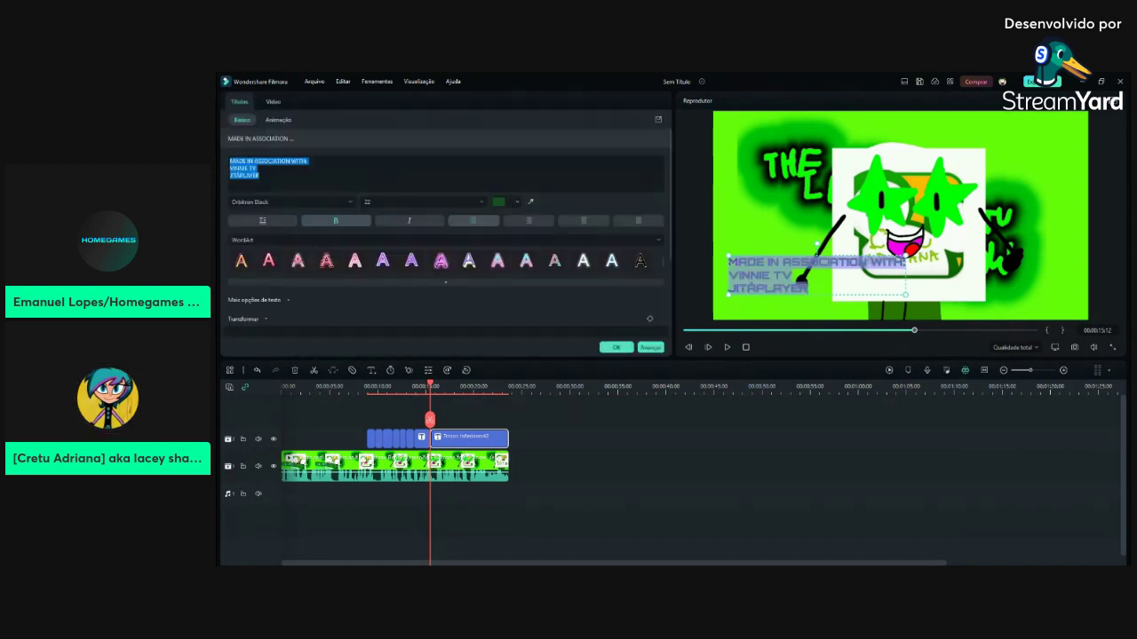
left_click(257, 168)
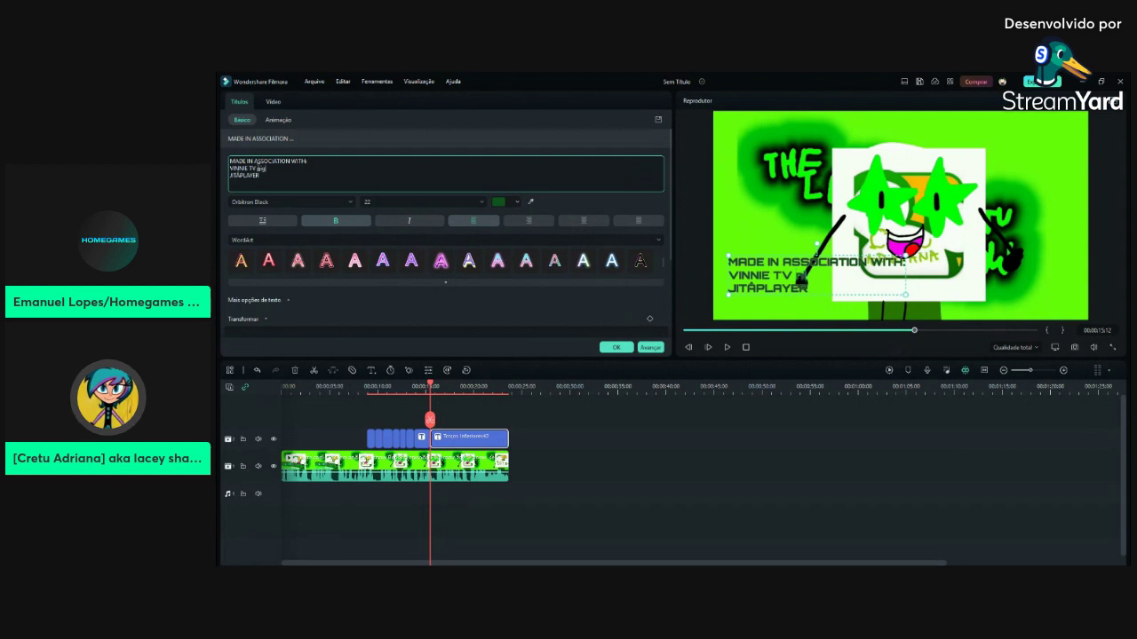
type("NIGHT")
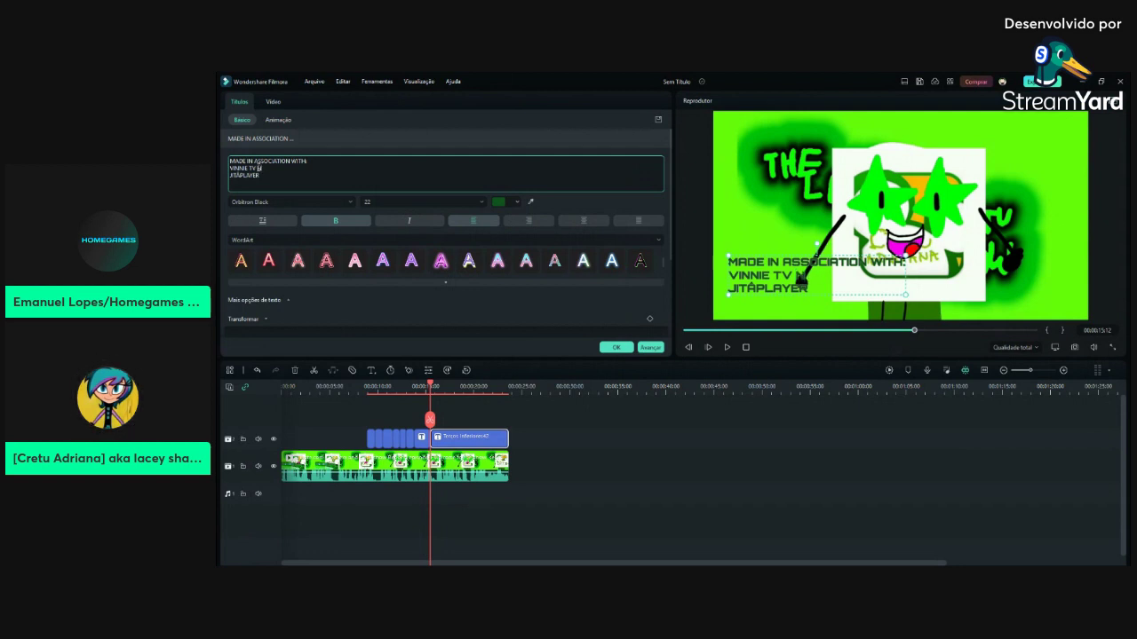
left_click(615, 347)
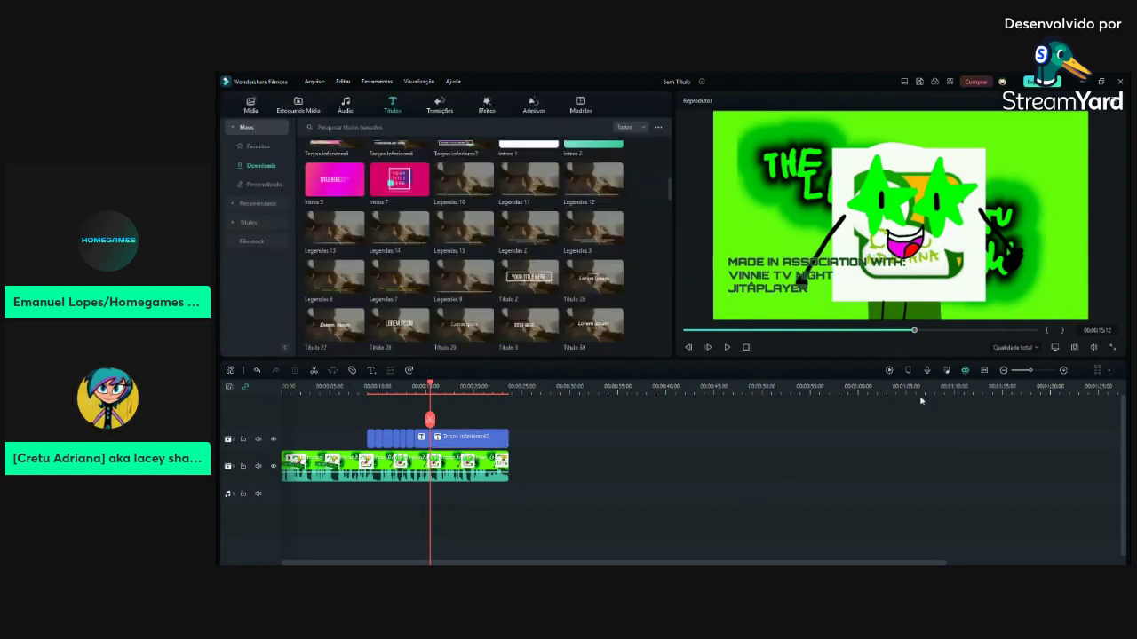
key("space")
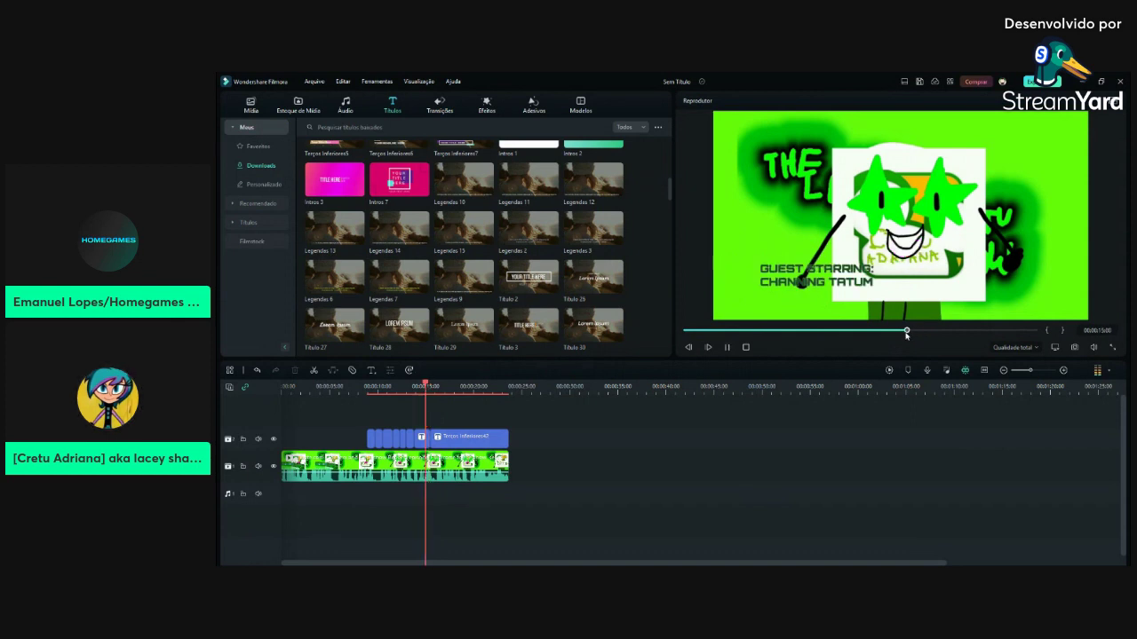
Replace the next title clip's text with the heading 'CO-PRODUCER:'
left_click(442, 430)
double_click(442, 432)
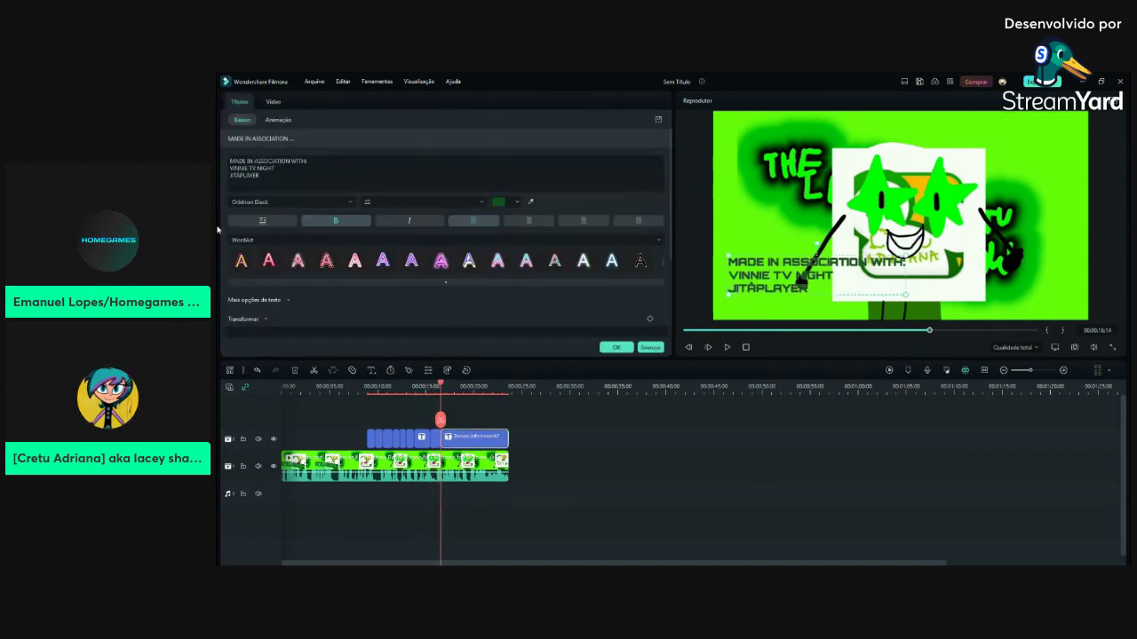
left_click_drag(228, 162, 410, 278)
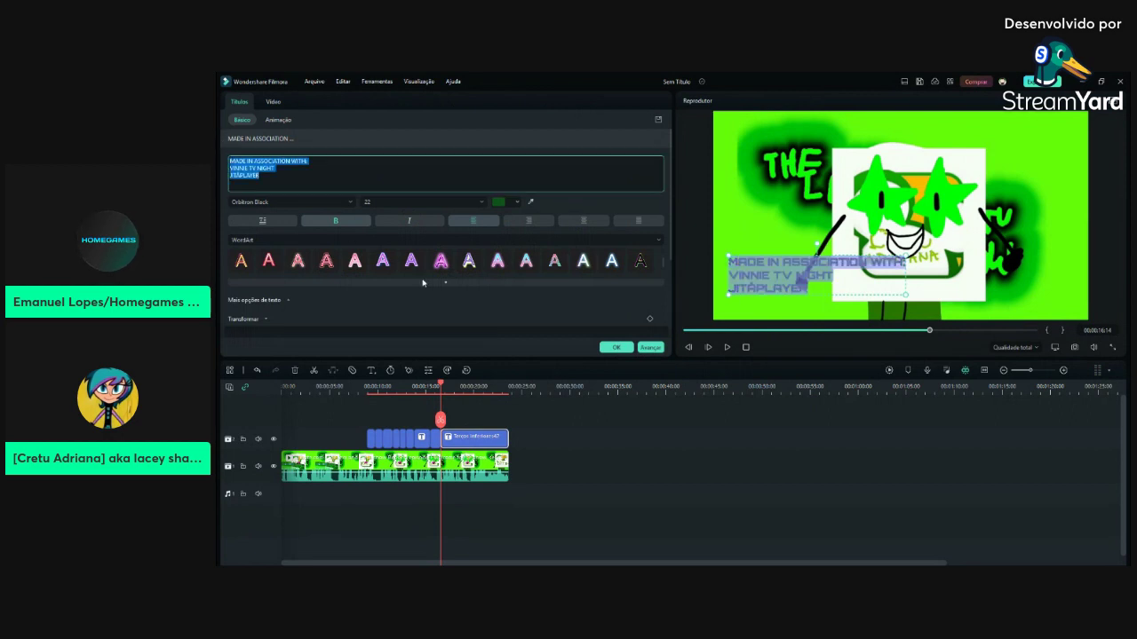
key("BackSpace")
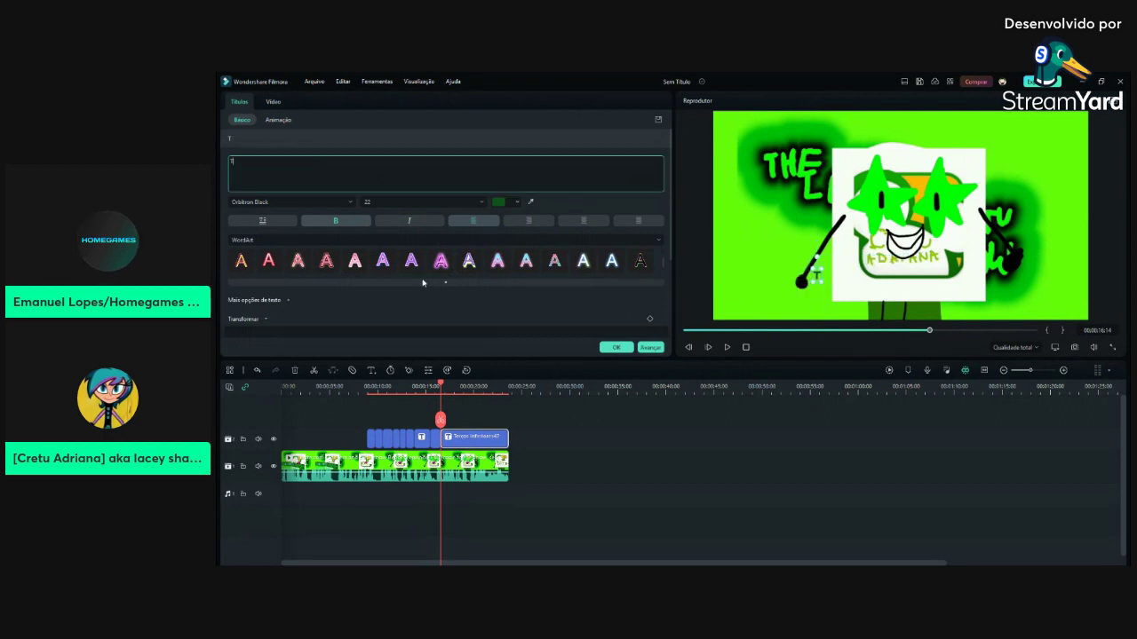
type("HOC")
key("BackSpace")
key("BackSpace")
key("BackSpace")
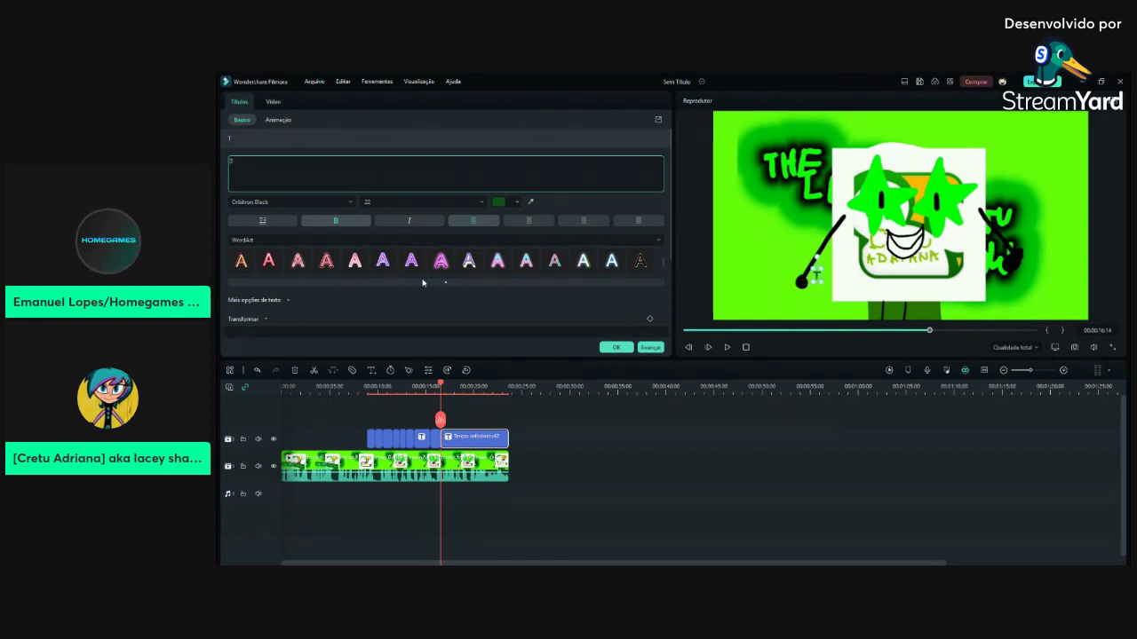
key("BackSpace")
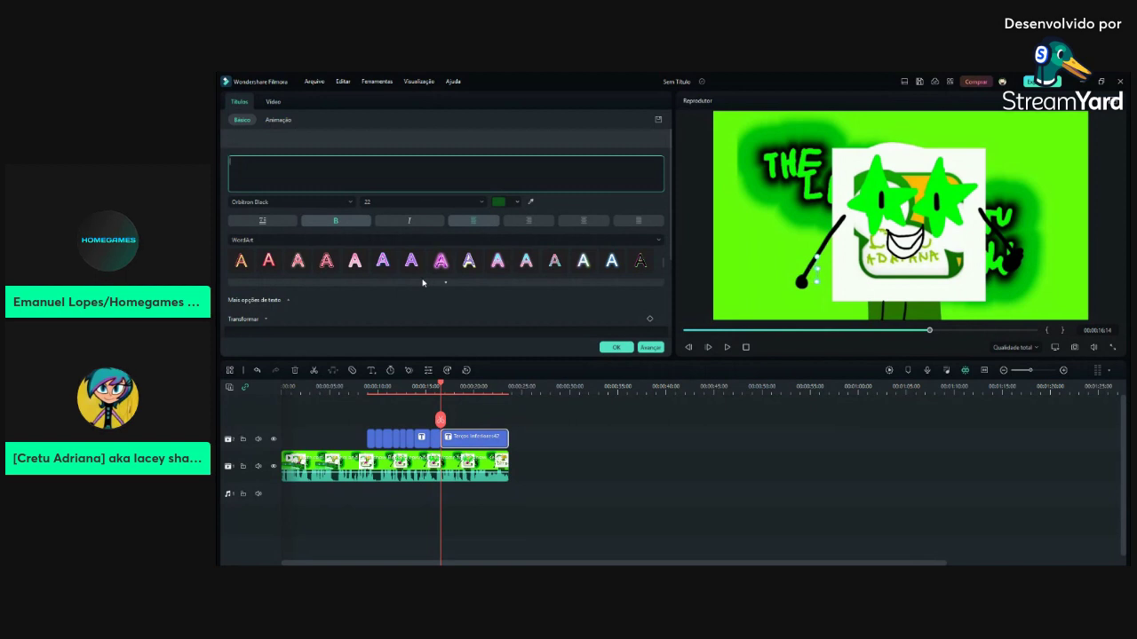
type("CO-PRODUCER")
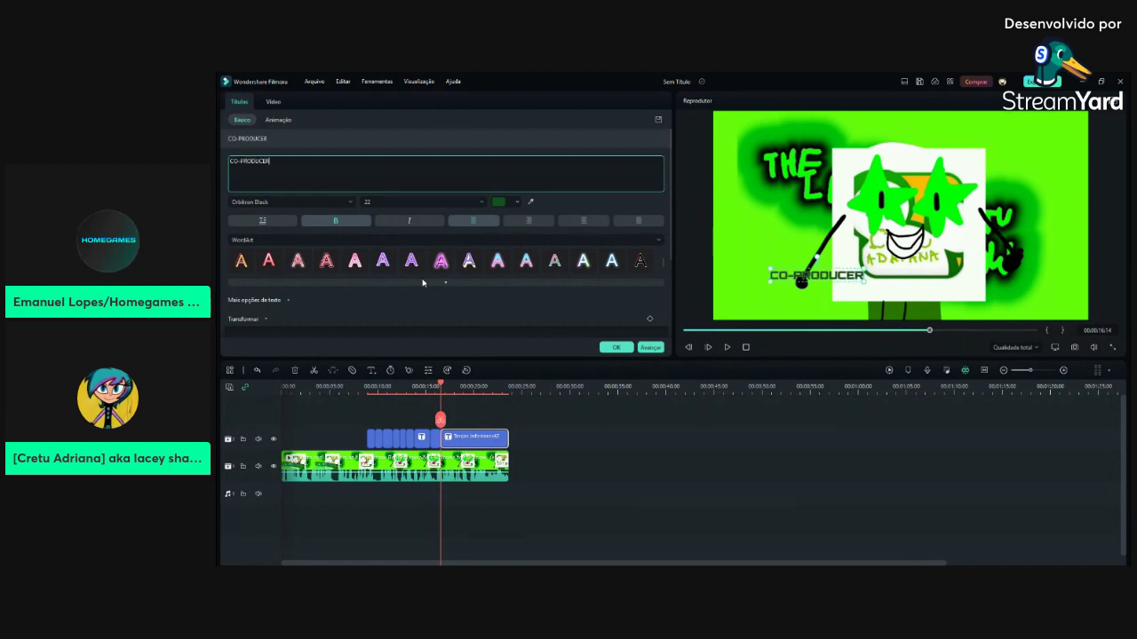
type(":")
Add the co-producer's name on a second line, apply it, and preview the credit
key("Return")
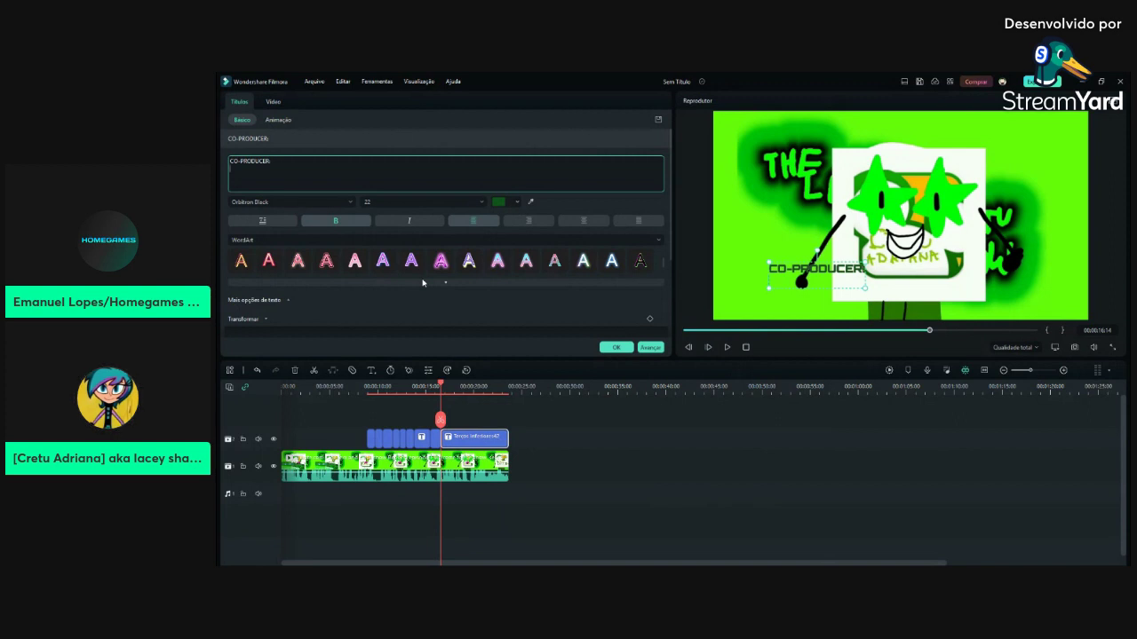
type("TIM HOC")
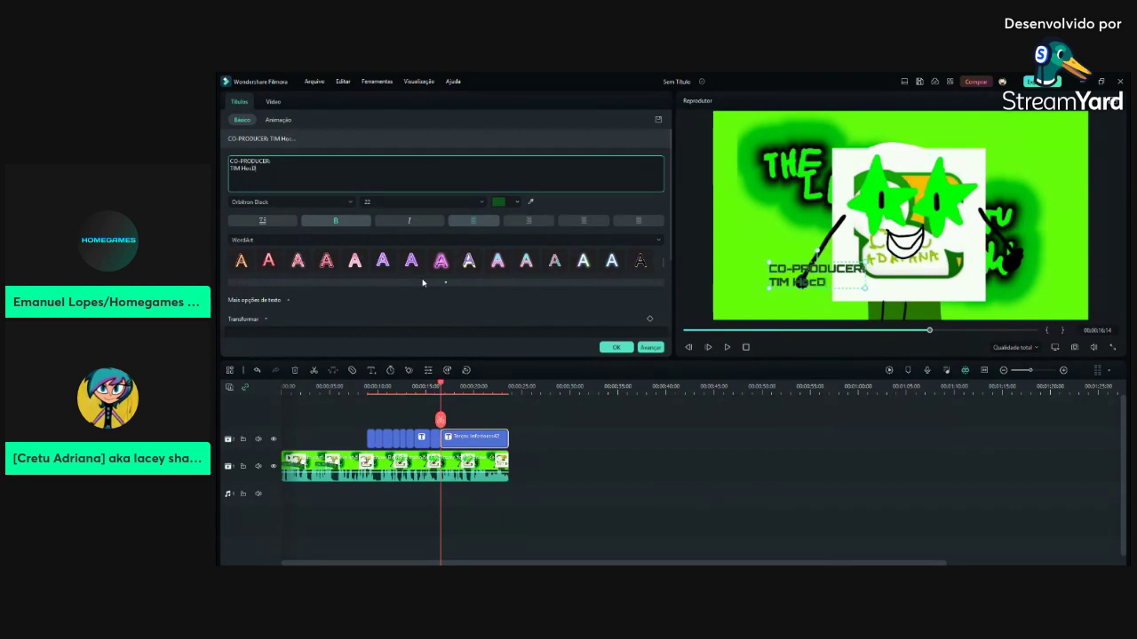
type("DYNAMITE")
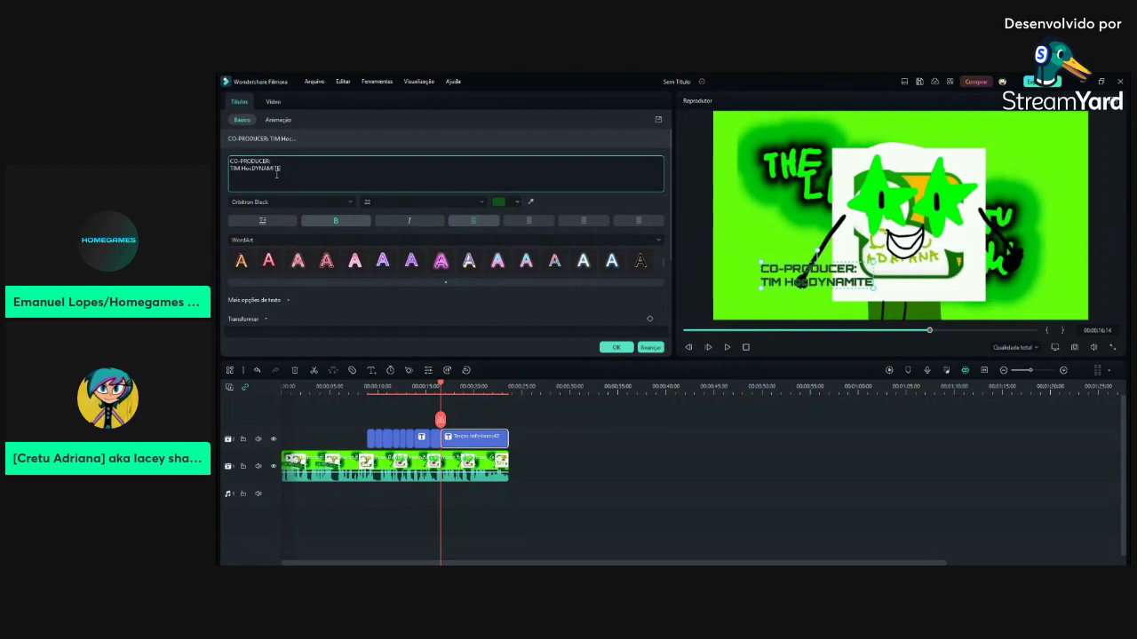
left_click(613, 347)
left_click(727, 348)
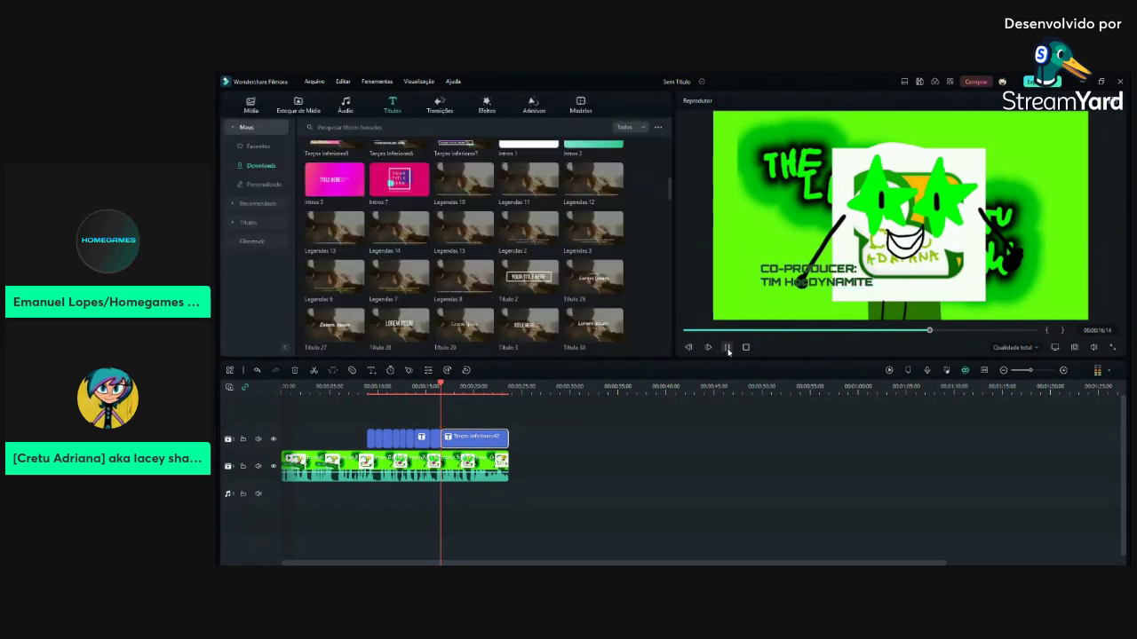
double_click(466, 436)
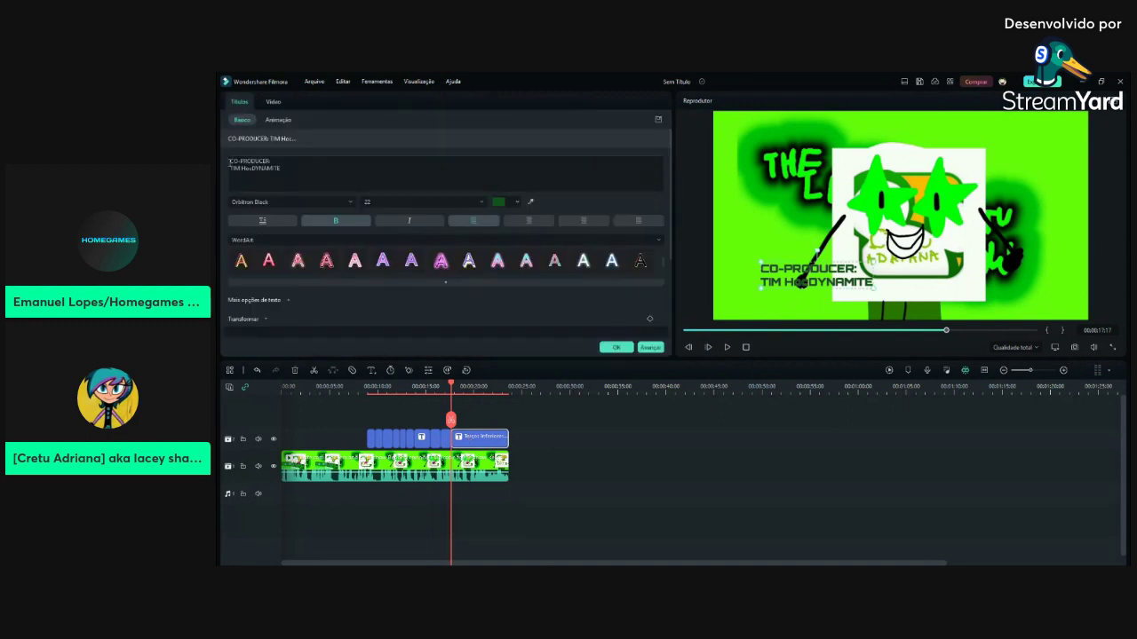
Replace the title text with 'SPECIAL THANKS:' followed by two names on separate lines
key("ctrl+a")
type("a")
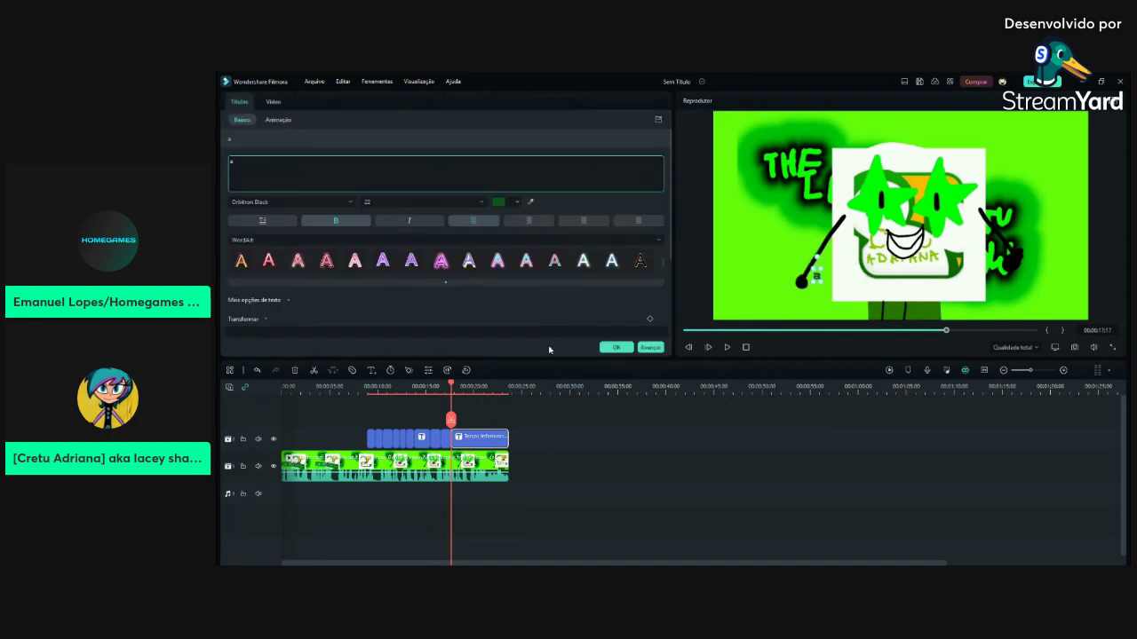
type("SPEICAL")
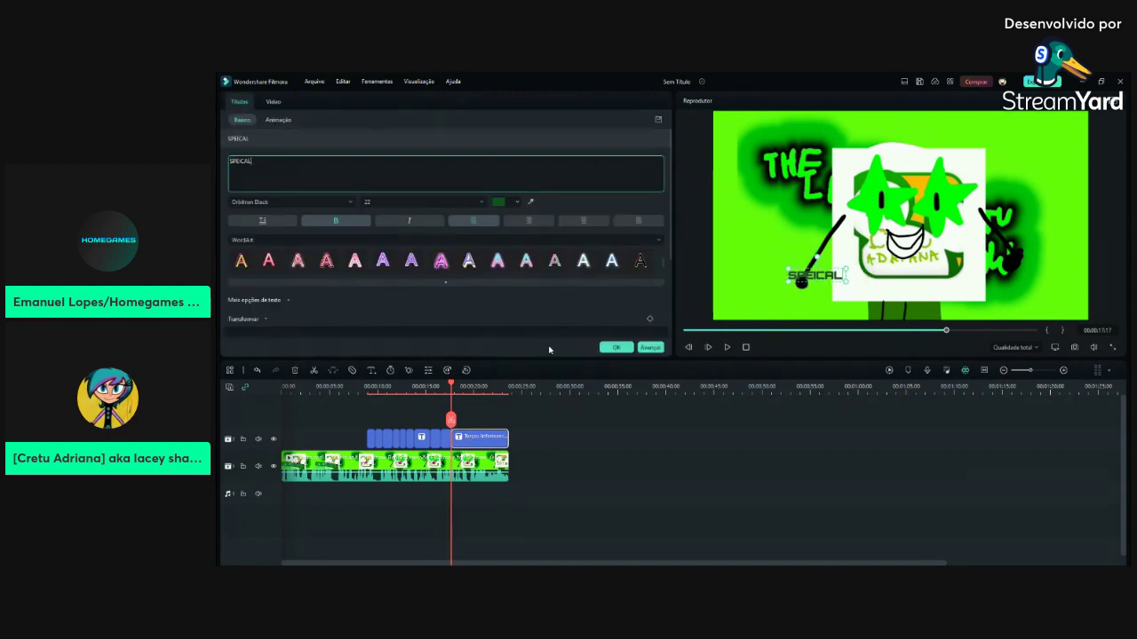
key("BackSpace")
key("BackSpace")
key("BackSpace")
key("BackSpace")
type("CIAL THANKS")
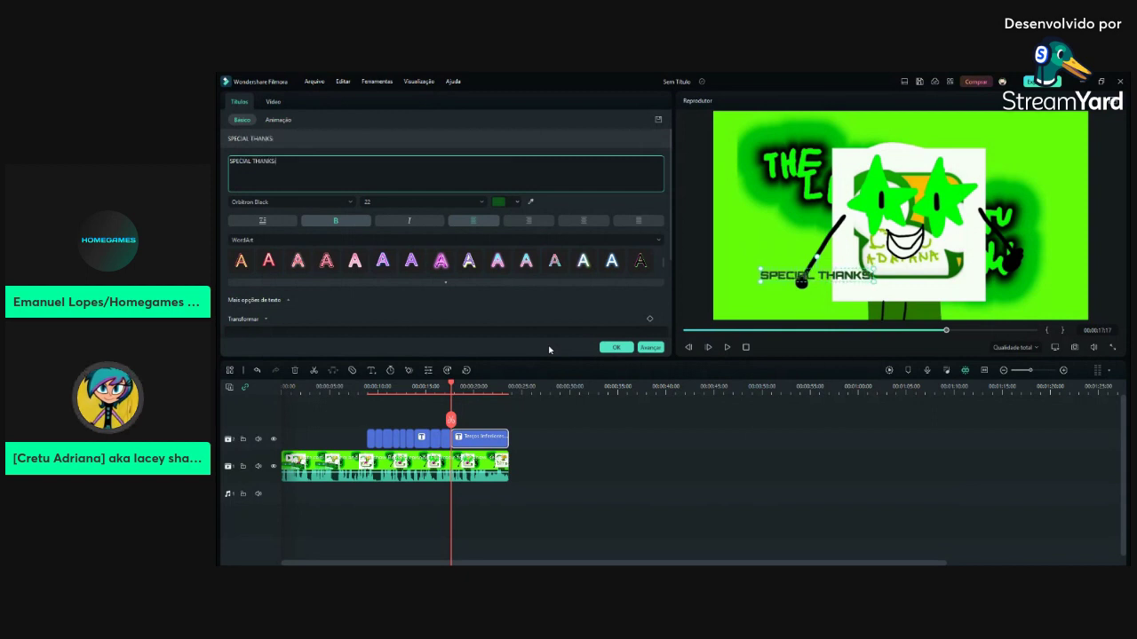
type(":")
key("Return")
type("CRETU ADRIANA")
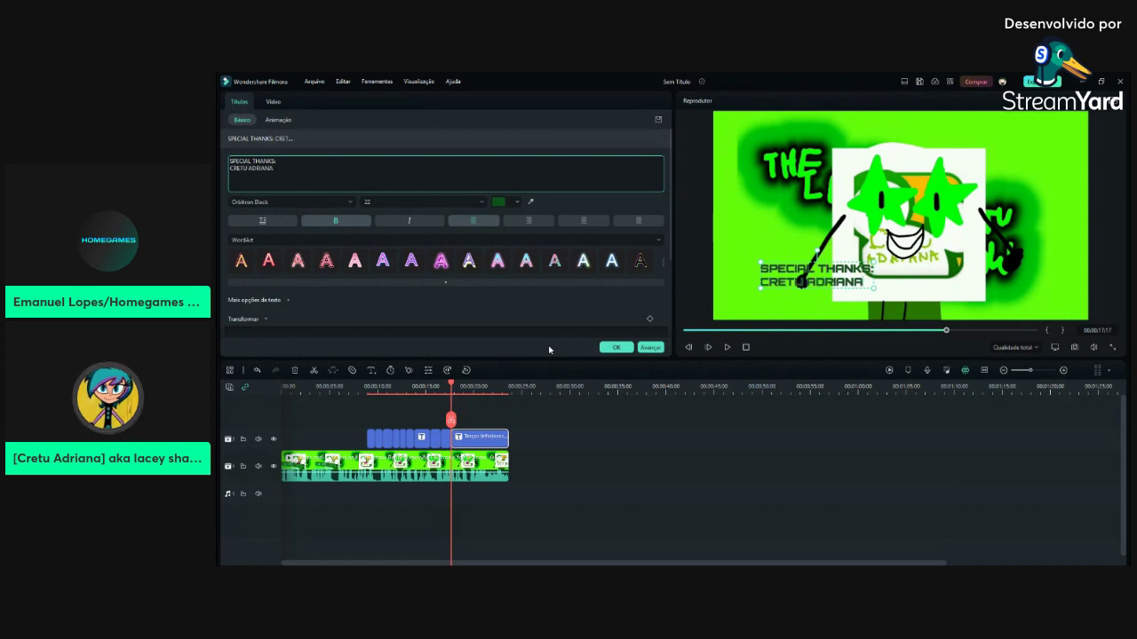
key("Return")
type("SAM REGISTER")
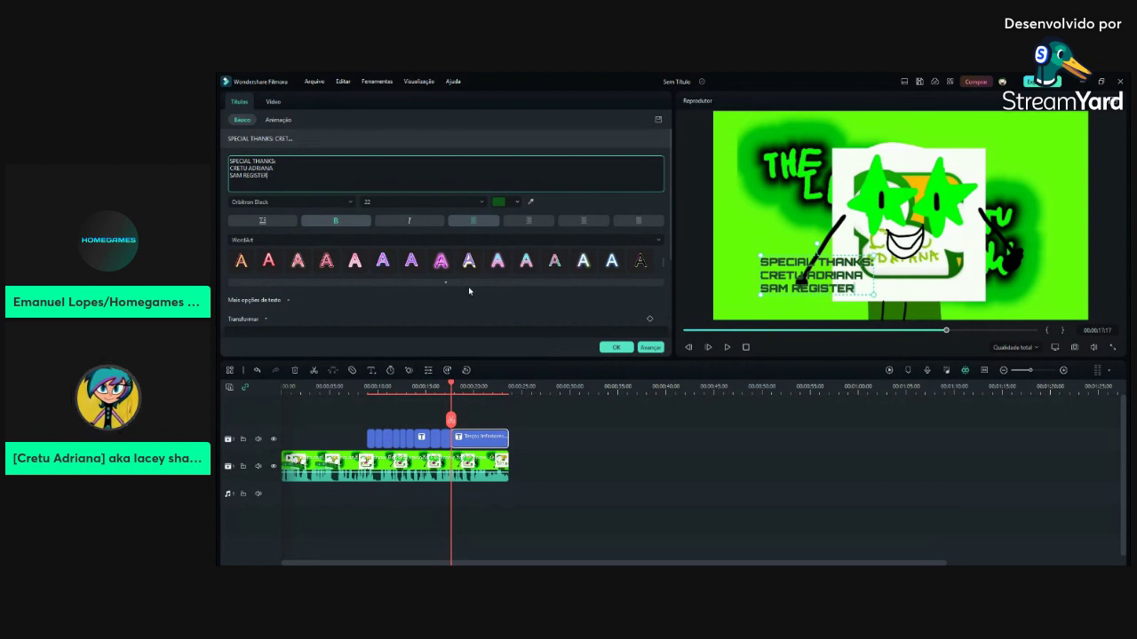
left_click(616, 352)
Retitle the following clip 'EXECUTIVE IN CHARGE PRODUCTION:' and nudge it slightly right
left_click(728, 348)
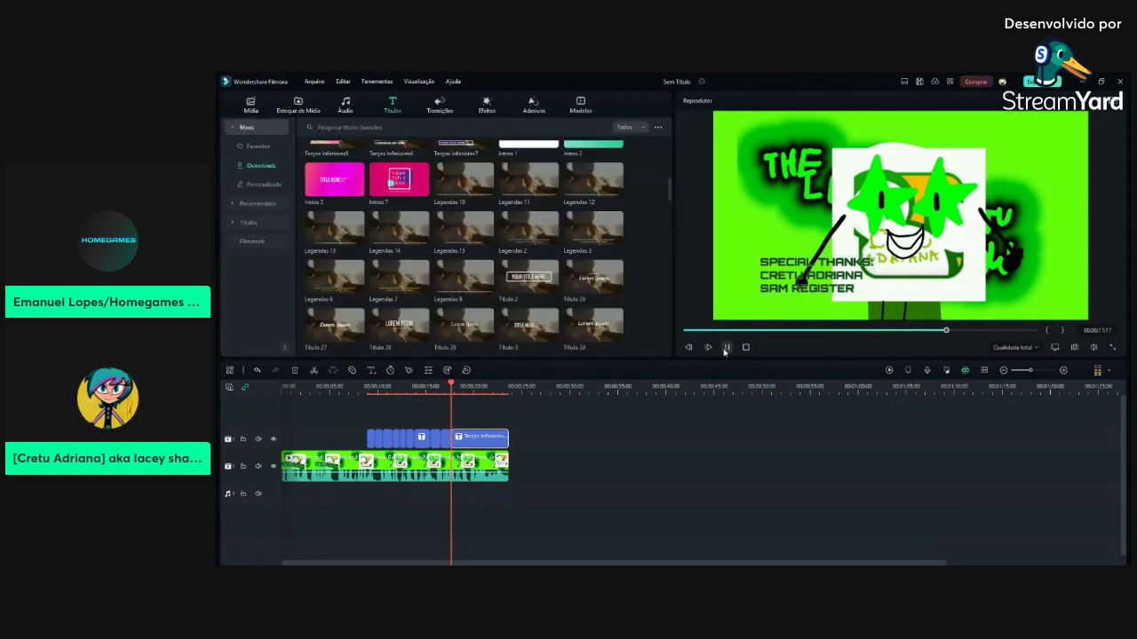
left_click(728, 348)
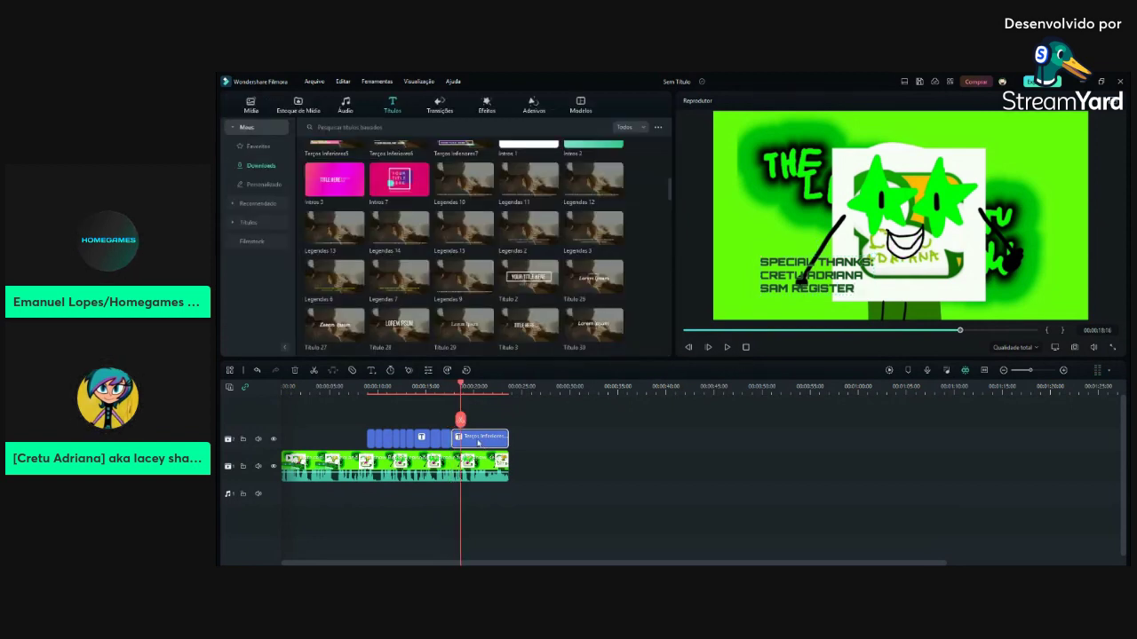
double_click(485, 440)
left_click(235, 160)
key("ctrl+a")
type("ex")
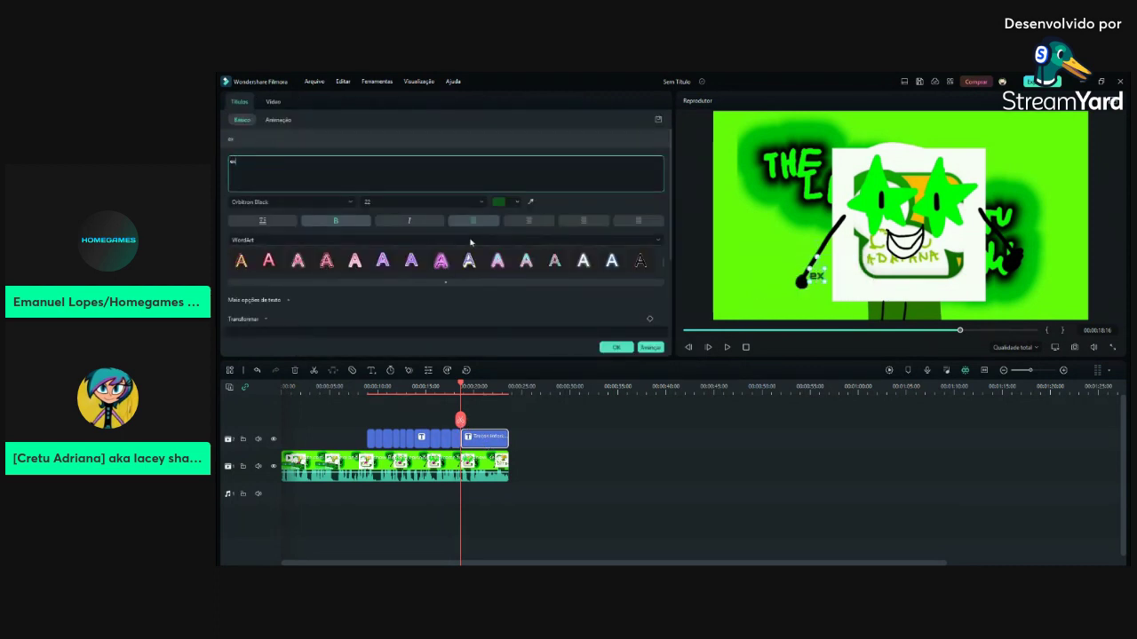
key("BackSpace")
key("BackSpace")
type("EXECU")
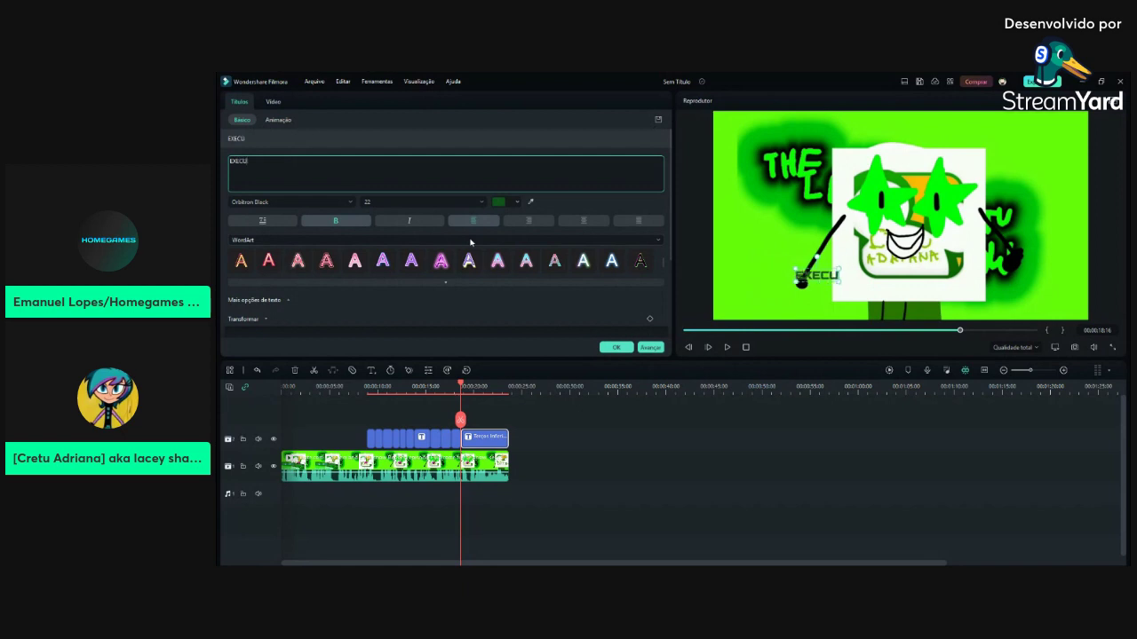
type("TIVE PRODUCER:")
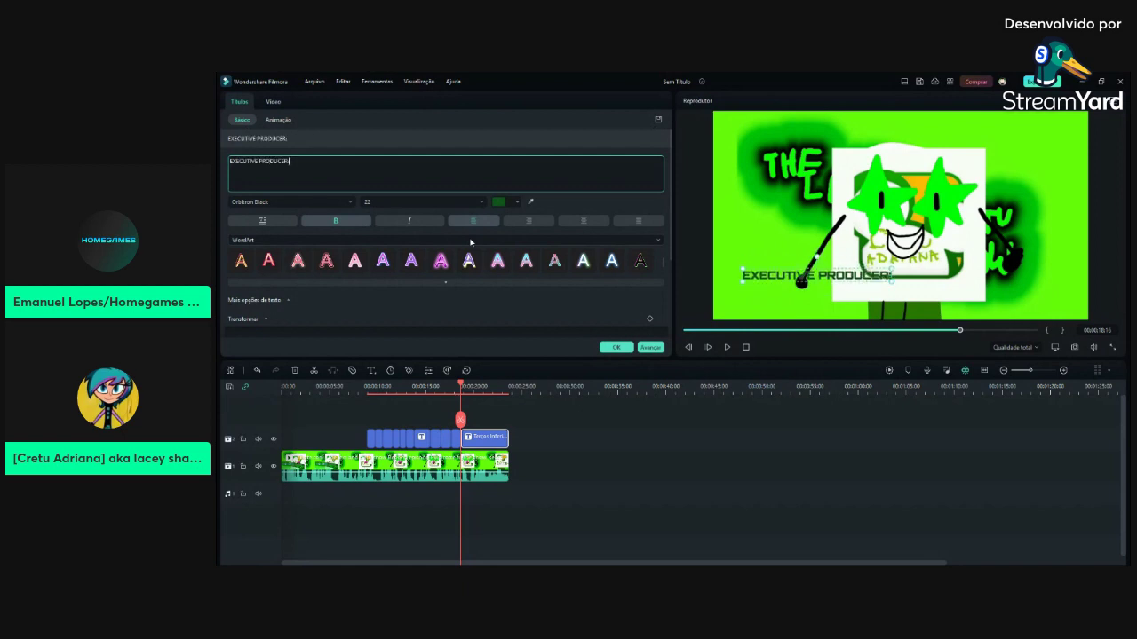
key("BackSpace")
key("BackSpace")
key("BackSpace")
key("BackSpace")
key("BackSpace")
key("BackSpace")
key("BackSpace")
key("BackSpace")
key("BackSpace")
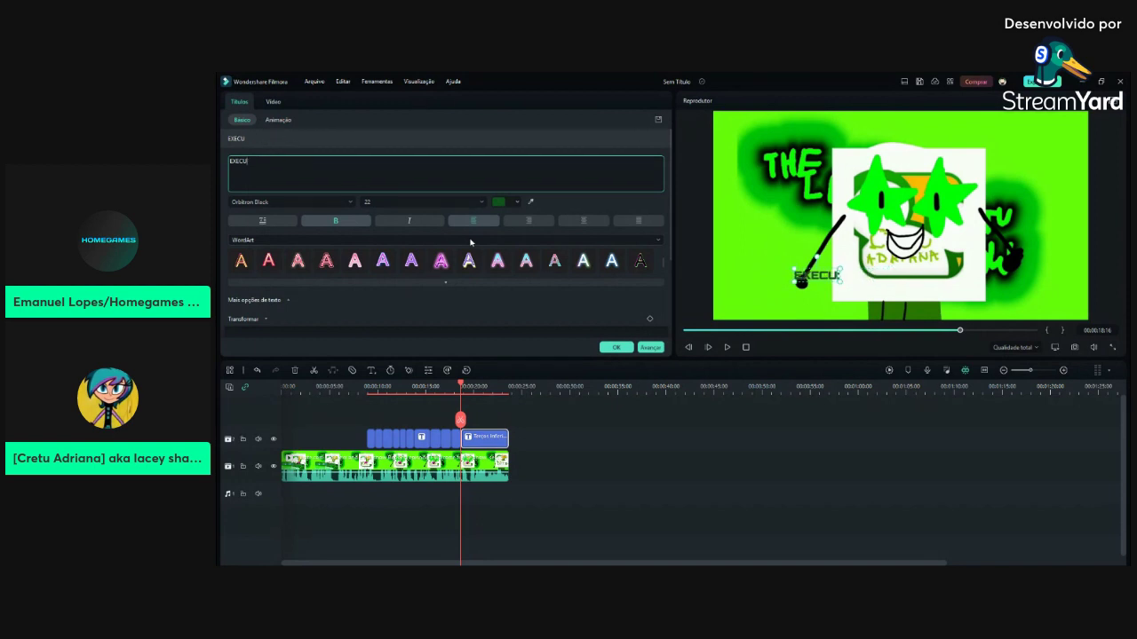
type("IN CHAR")
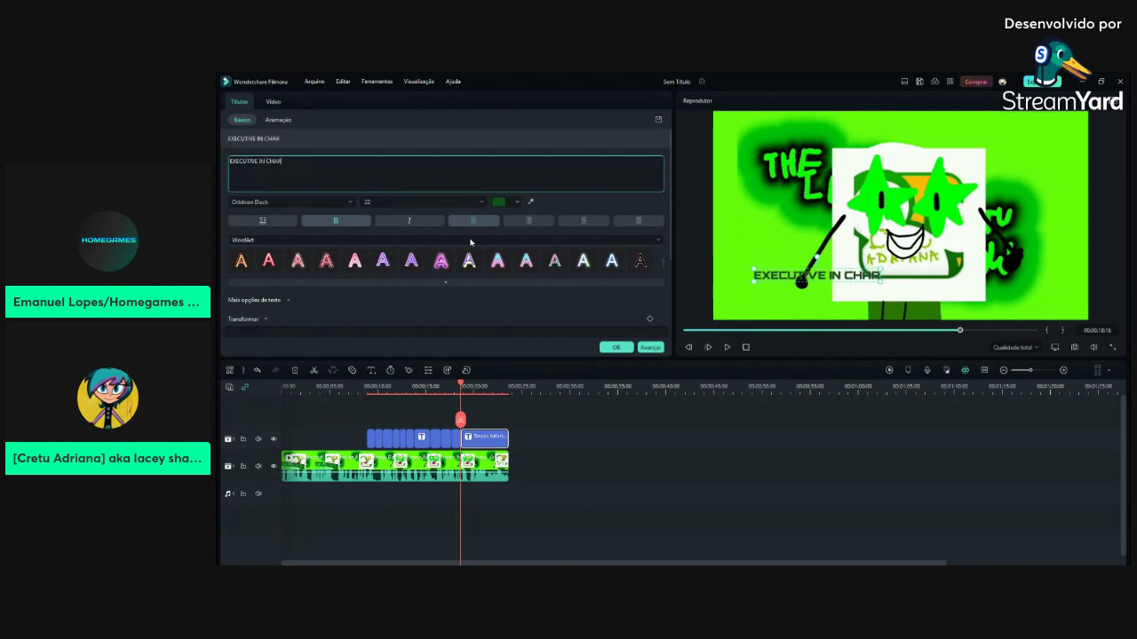
type("GE PRODUCTION:")
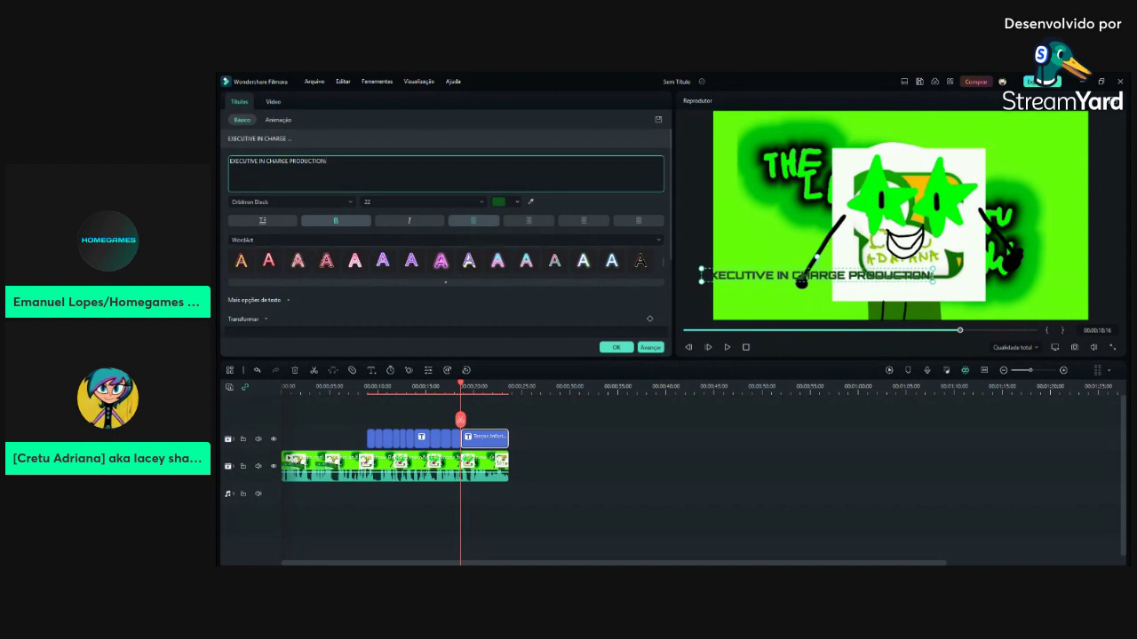
mouse_move(817, 276)
left_mouse_down()
mouse_move(833, 282)
mouse_move(827, 274)
left_mouse_up()
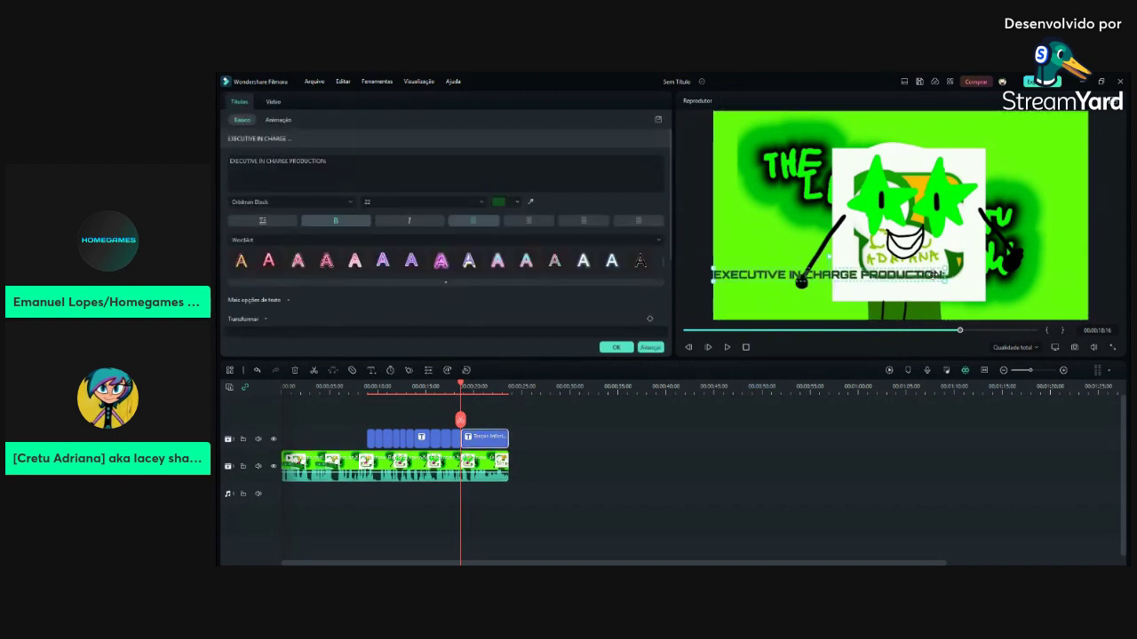
Add a person's name on the line beneath the production credit
left_click(329, 159)
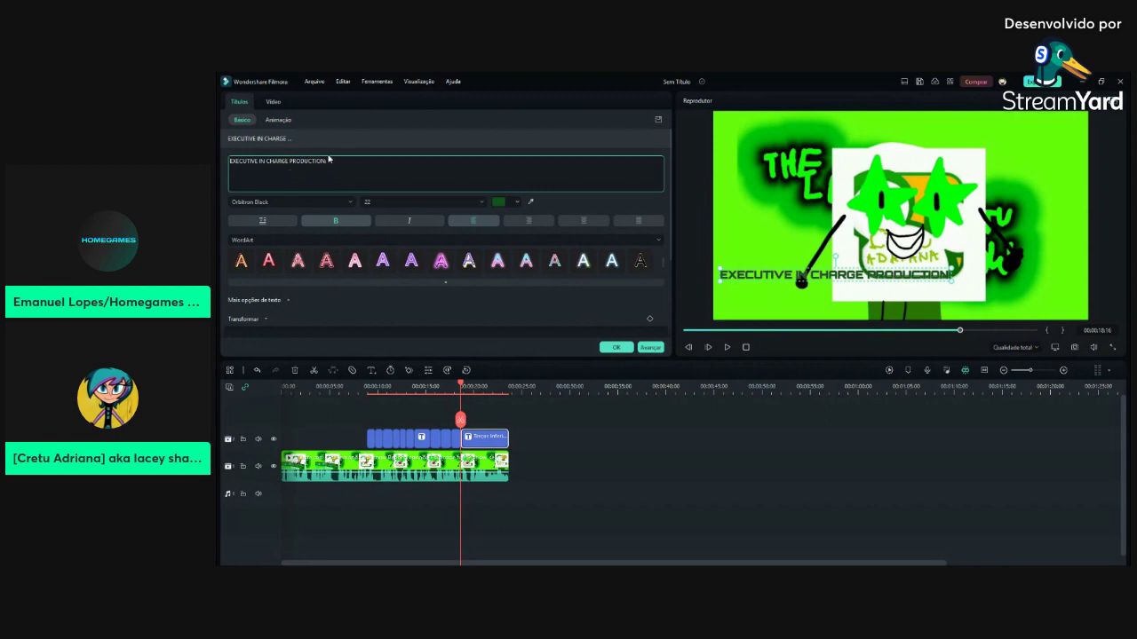
key("Return")
type("JESSIE H")
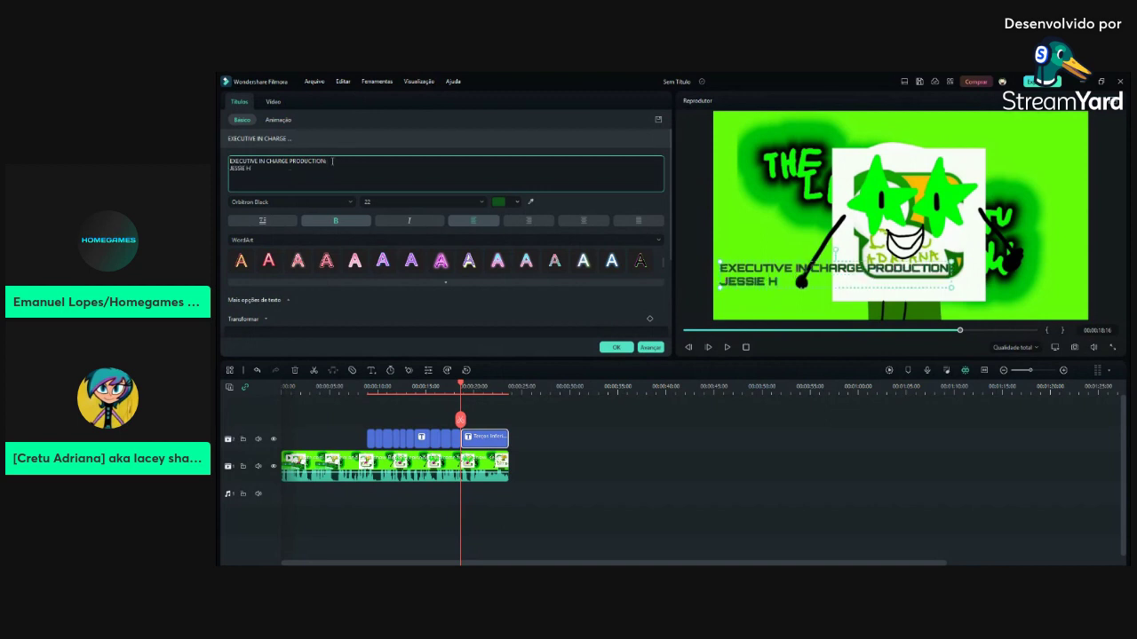
key("BackSpace")
key("BackSpace")
type("D")
type("C")
type("CHELSE")
left_click_drag(273, 168, 217, 171)
type("CRETU ADRIANA")
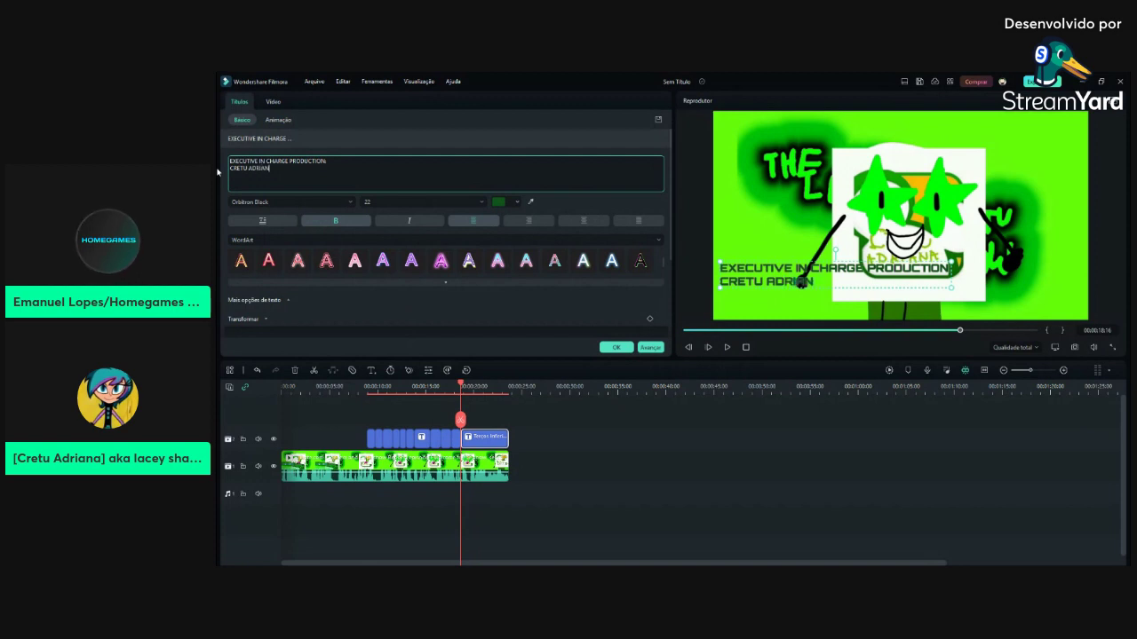
Add 'EXECUTIVE IN CHARGE FOR HOMEGAMES NETWORK' with a name, shrink the text to 17, and confirm
key("Return")
type(".EX")
key("Home")
key("Delete")
type("ECUTIVE IN CHARGE FOR HOMEGAMES NETWORK")
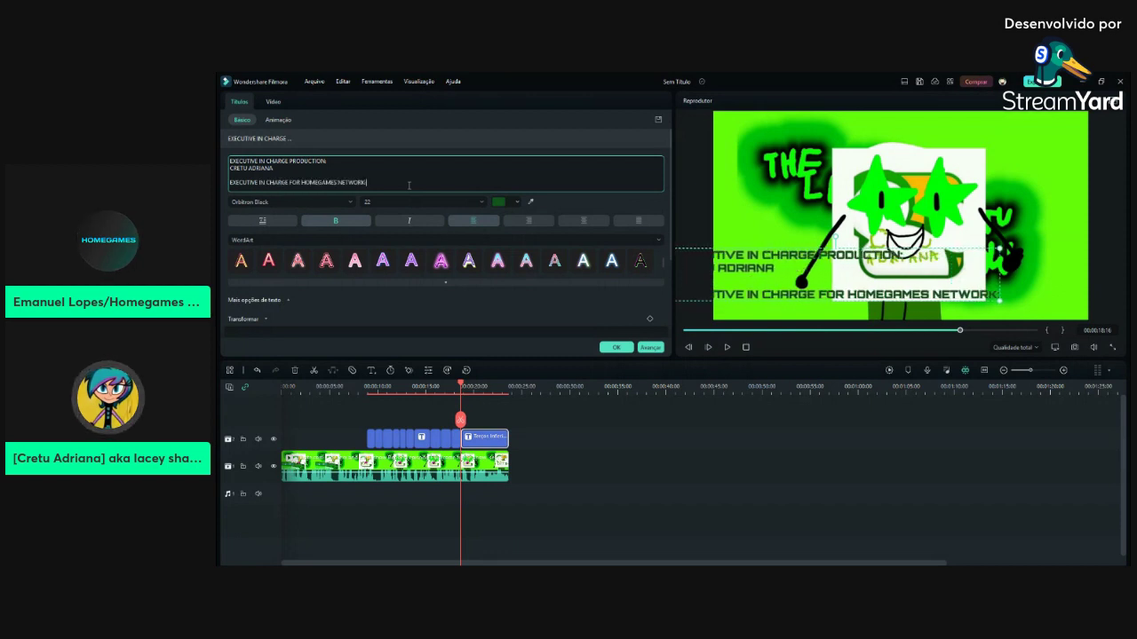
key("Return")
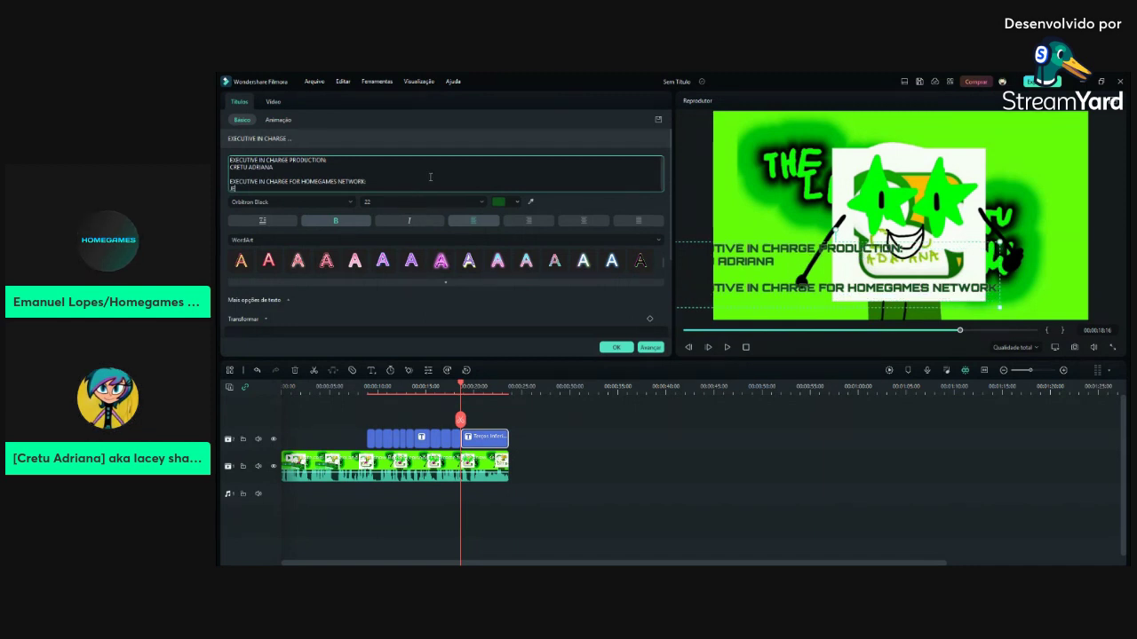
left_click_drag(999, 308, 962, 288)
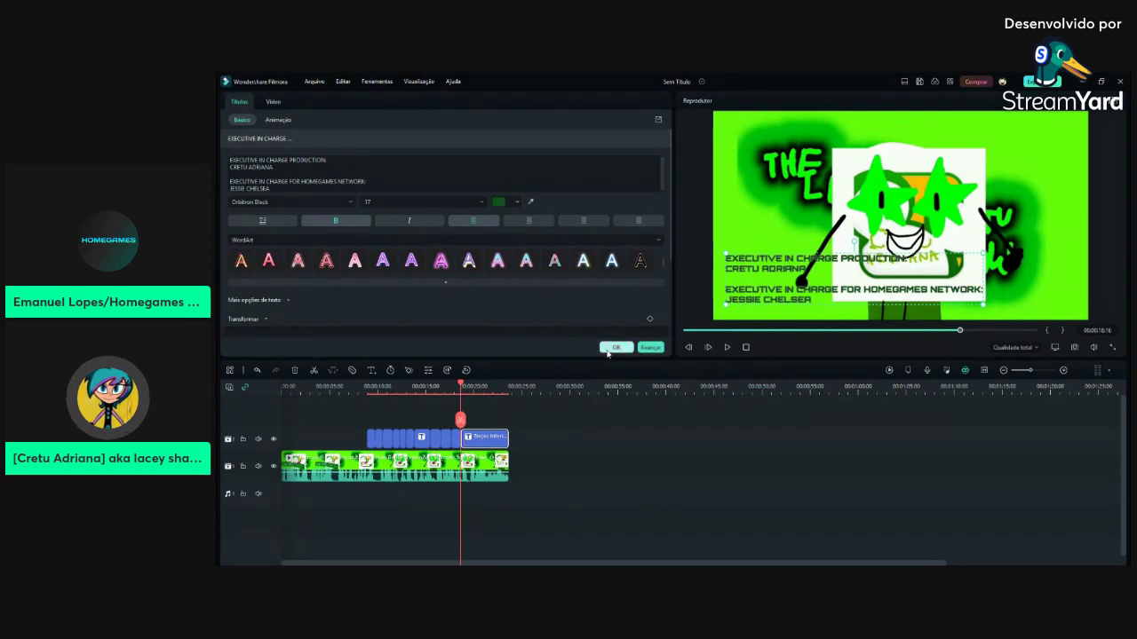
left_click(616, 347)
left_click(949, 331)
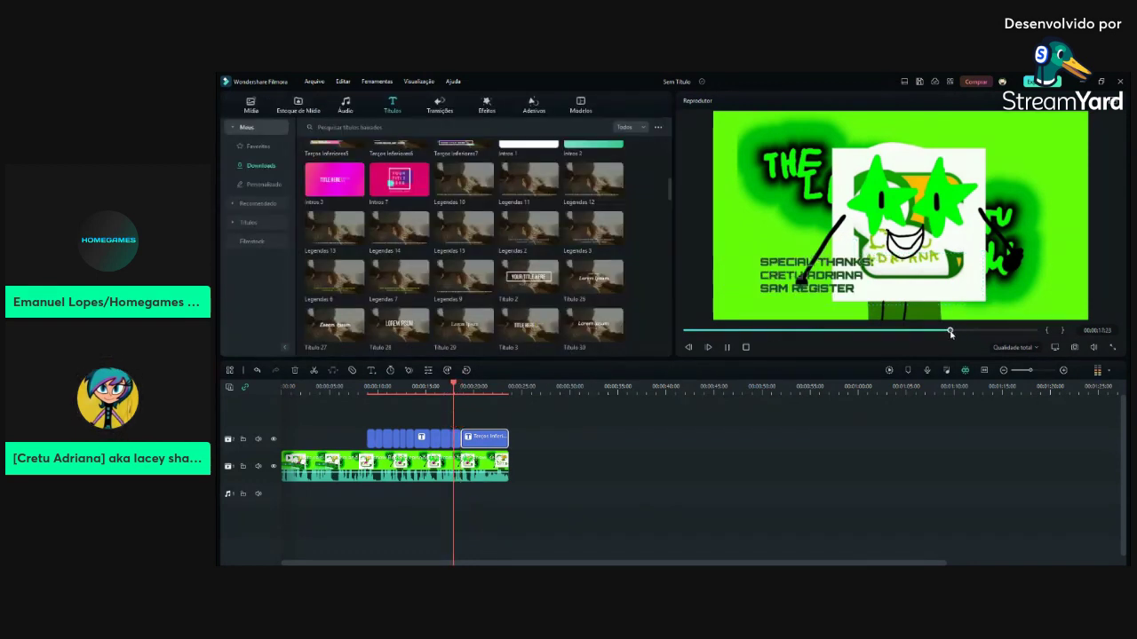
Replace the next title's text with 'CREDITS BY:' and a creator's name beneath
left_click(727, 348)
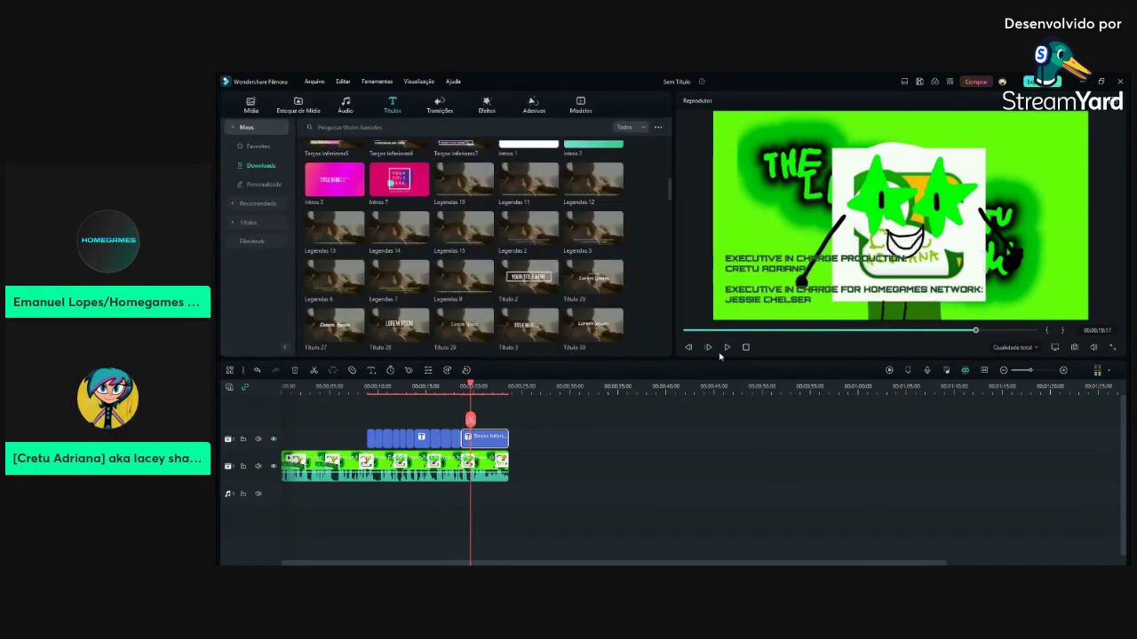
double_click(488, 437)
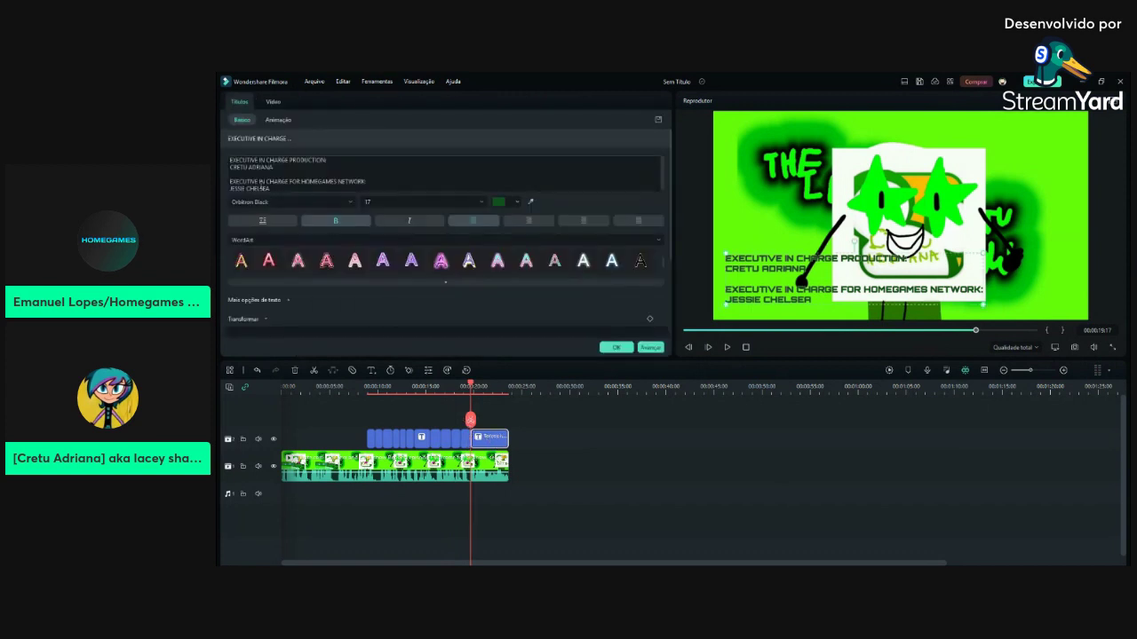
key("ctrl+a")
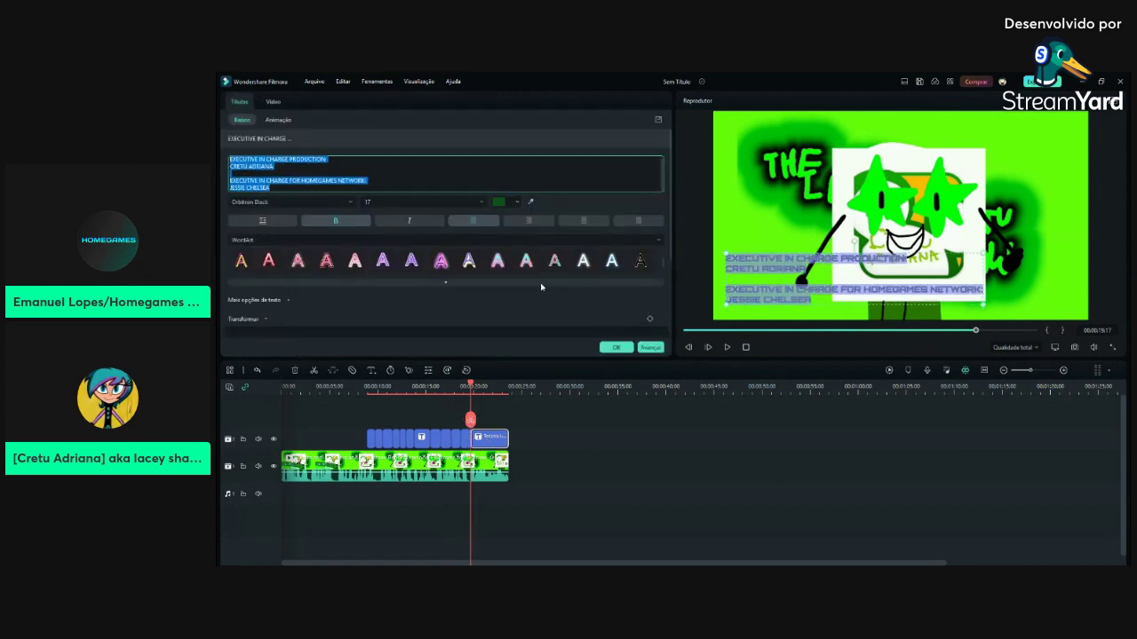
type("CREDITS")
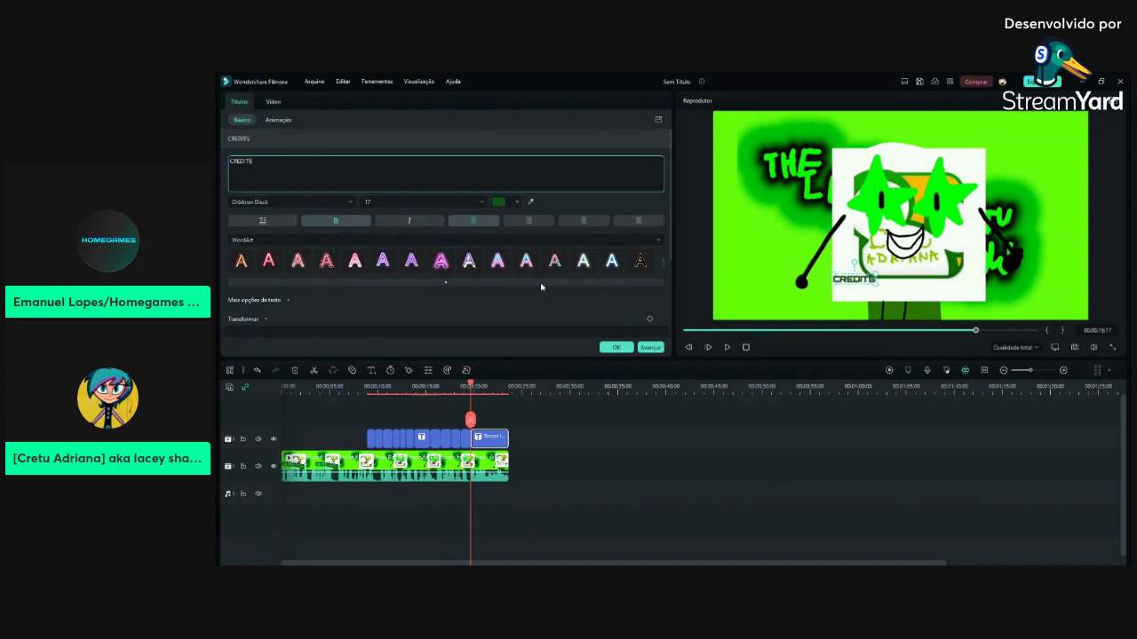
type(" BY:")
key("Return")
type("RIC")
key("BackSpace")
key("BackSpace")
key("BackSpace")
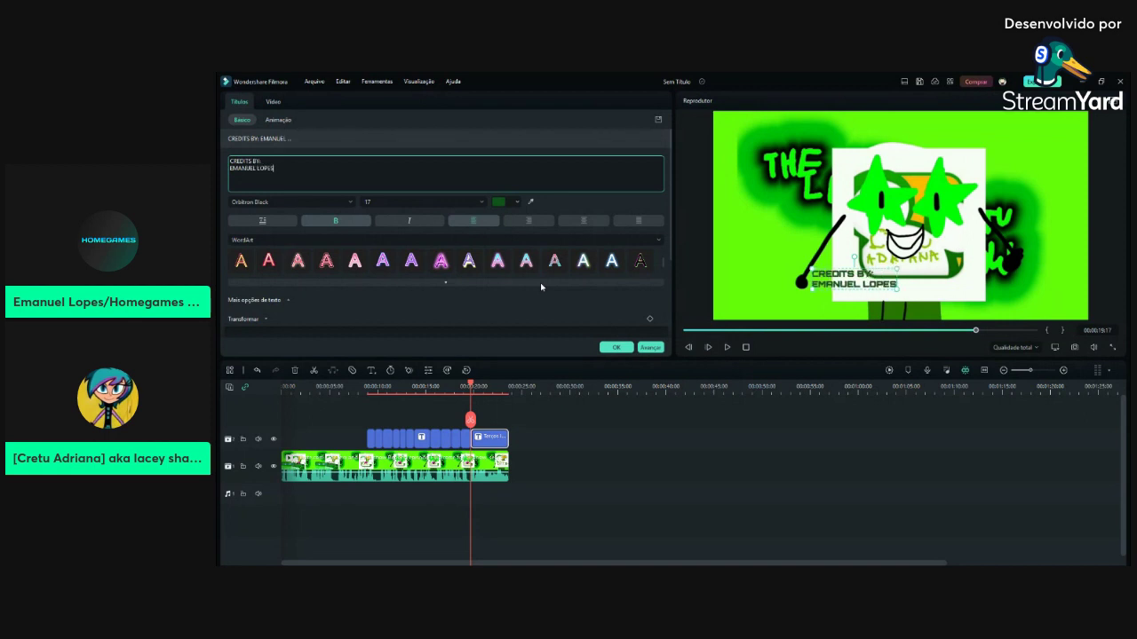
Add a third line 'BASED ON THE SAME NAME WEB SERIES' and select the CREDITS BY lines
key("Return")
type("BASED ON THE T")
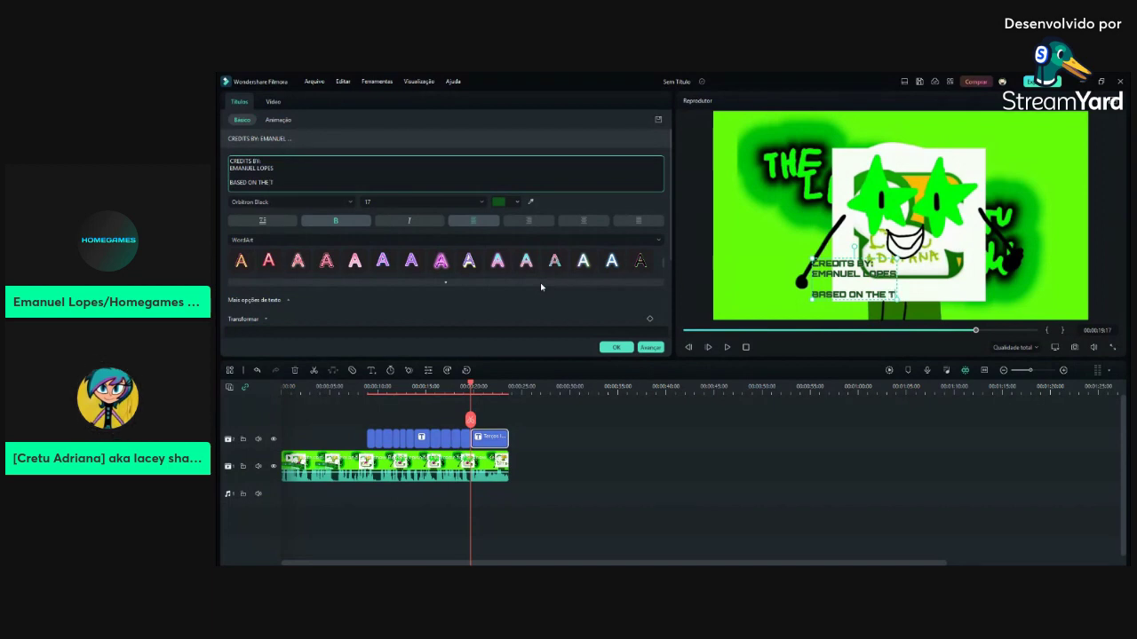
key("BackSpace")
type("WEB SERIES O")
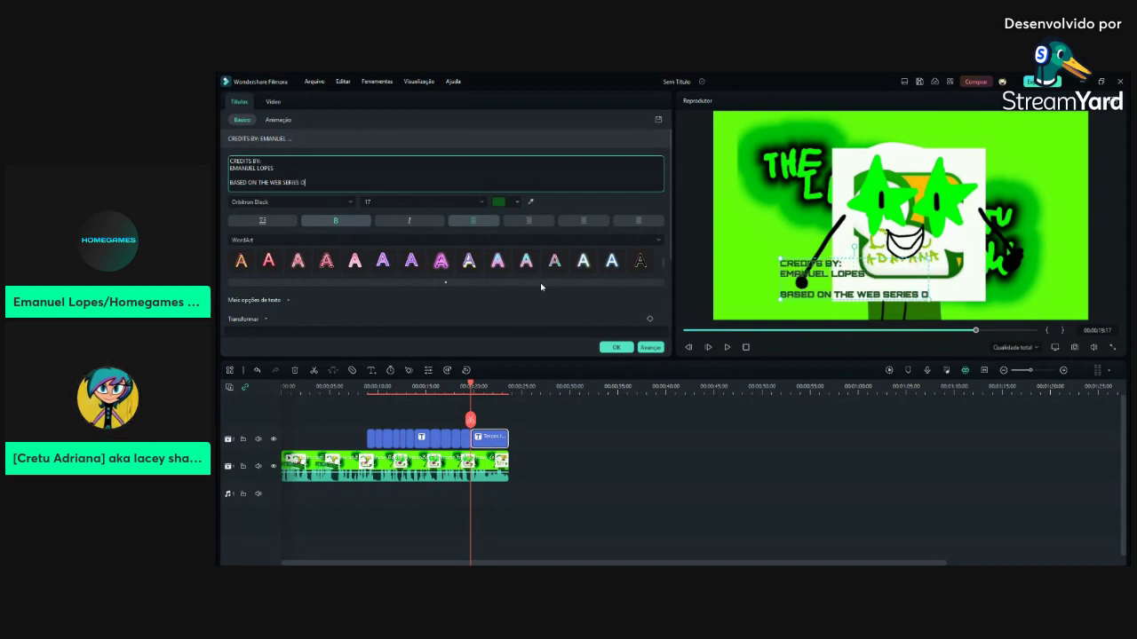
key("ctrl+Left")
key("ctrl+Left")
type("SAME NAME ")
type("M")
type(".")
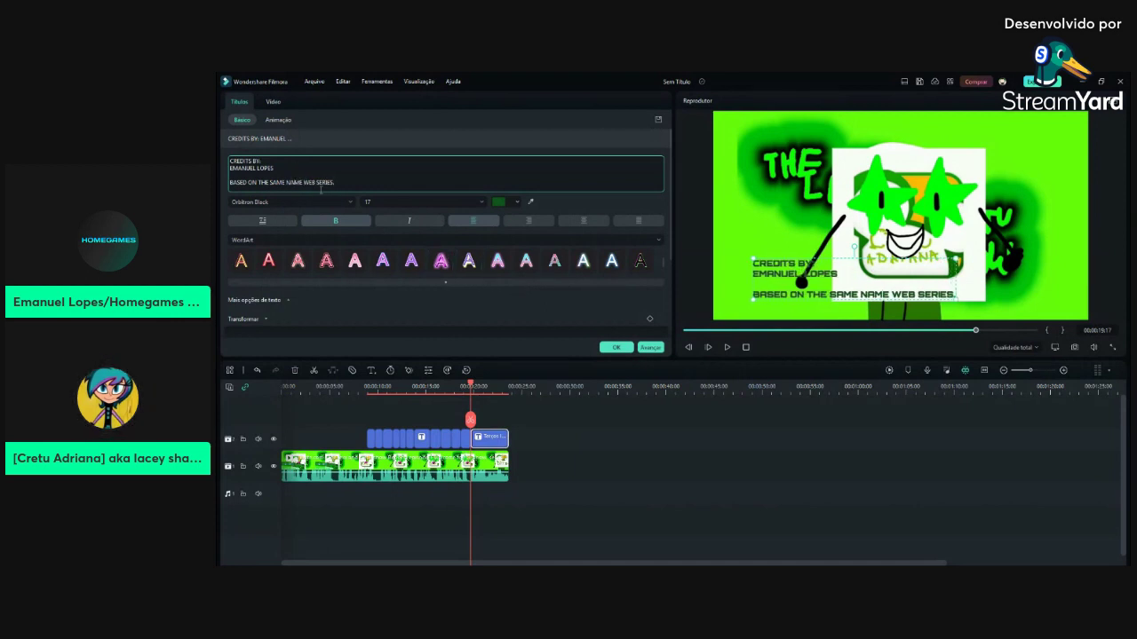
left_click_drag(231, 160, 276, 175)
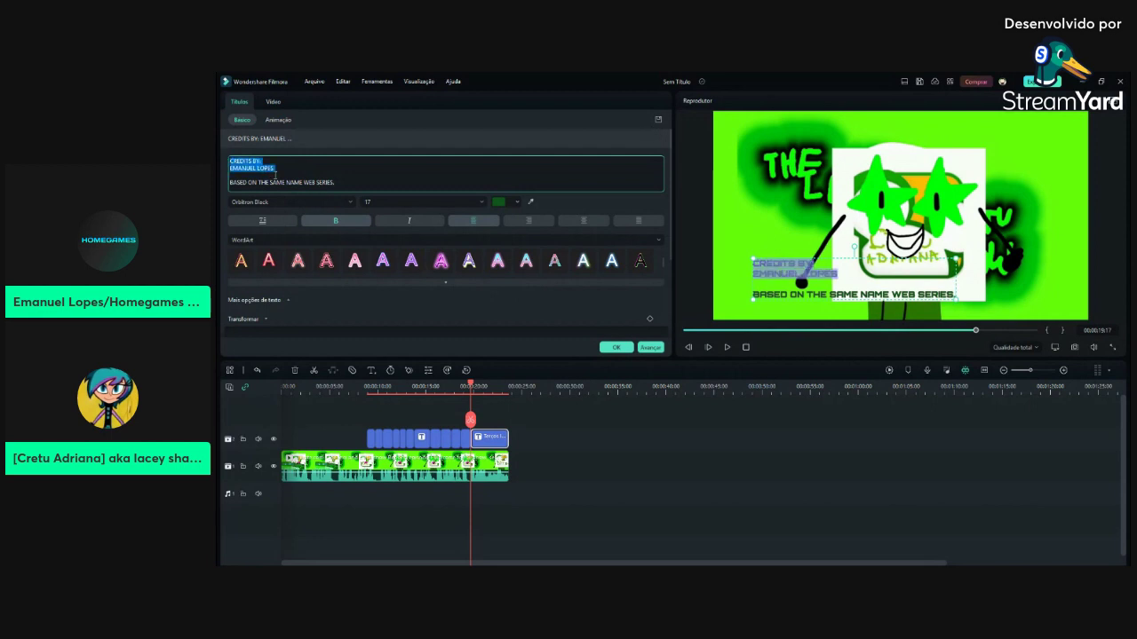
Delete the CREDITS BY lines, append 'CREATED BY' with a name, and add 'PRODUCTION #13.'
key("BackSpace")
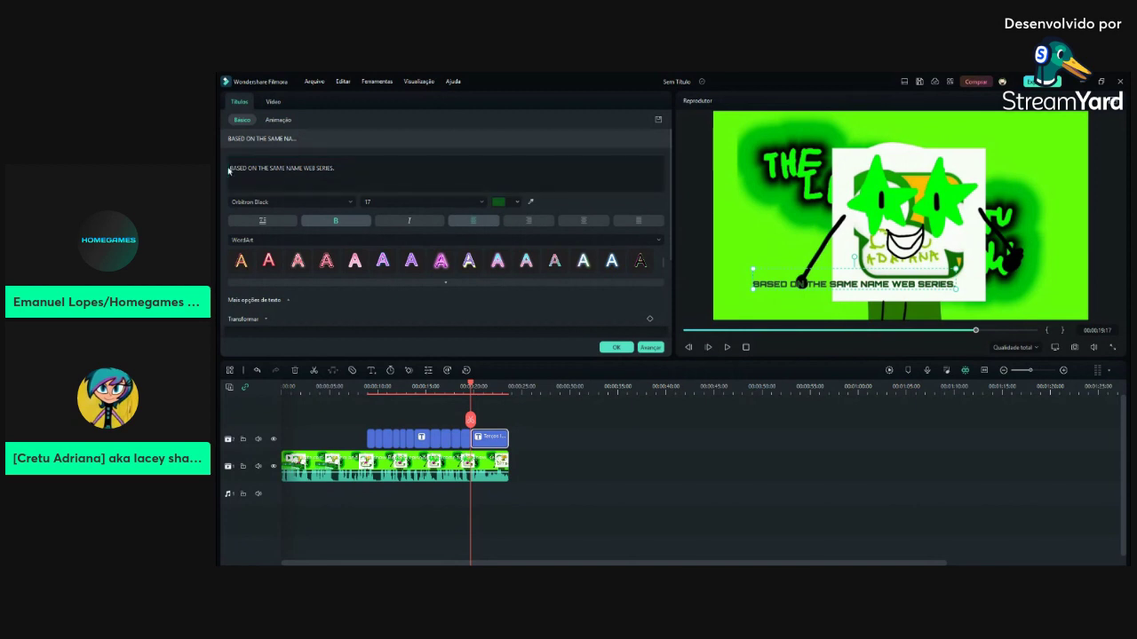
key("BackSpace")
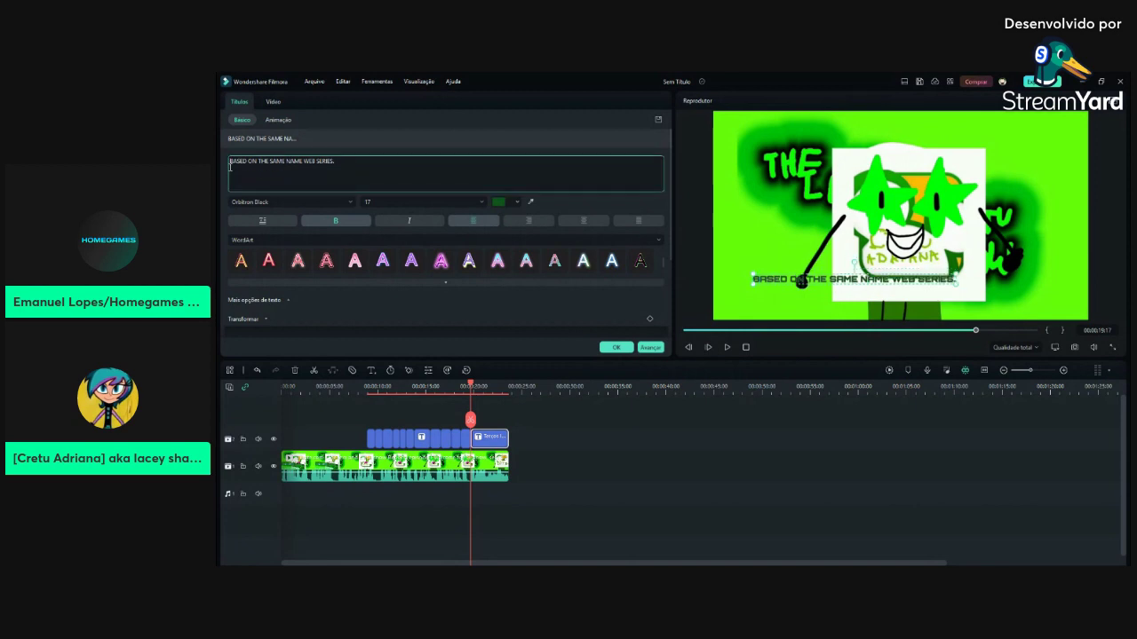
type("CREATED BY CRETU ADRIANA")
key("Return")
type("PRODUCTION .")
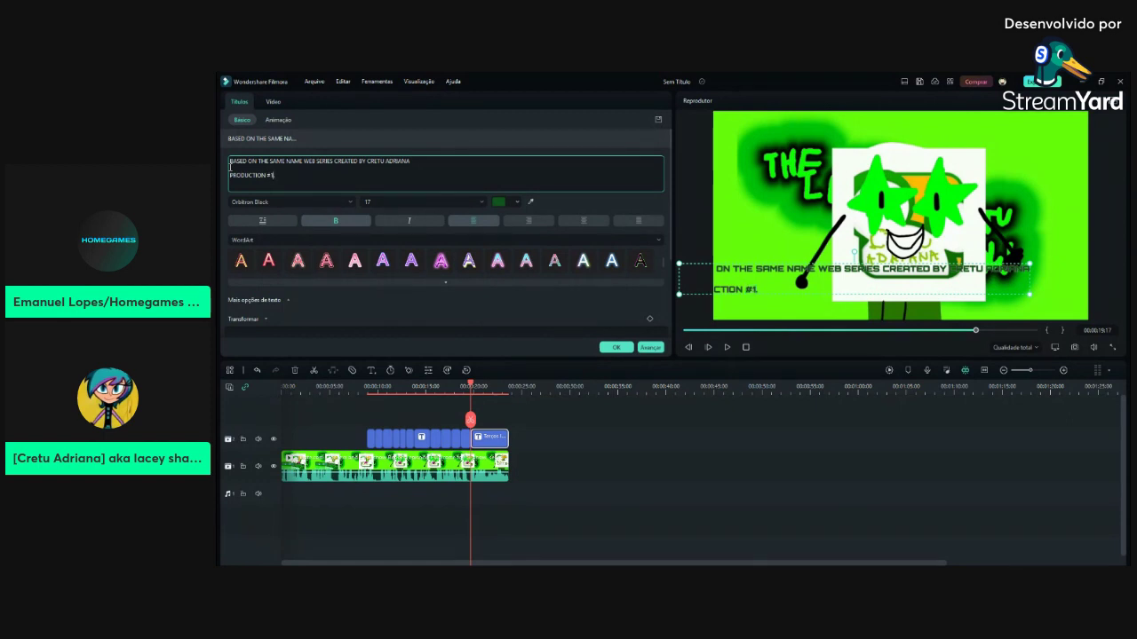
key("BackSpace")
type("10")
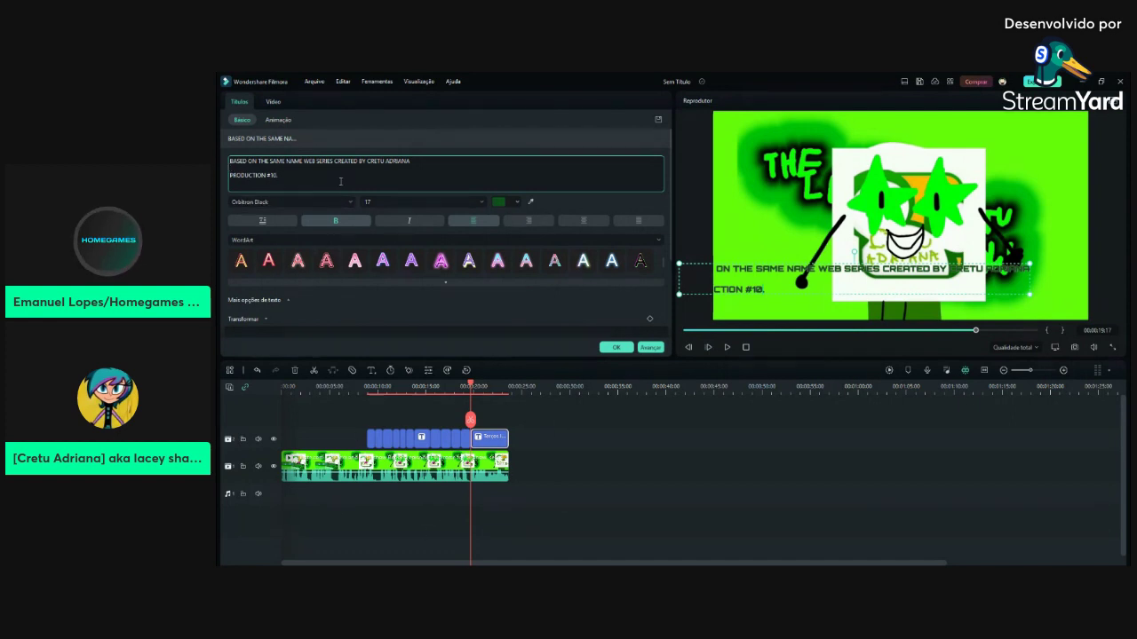
key("BackSpace")
key("BackSpace")
type("3.")
Type a HOMEGAMES NETWORK copyright line, delete it again, and add an empty top line
key("Return")
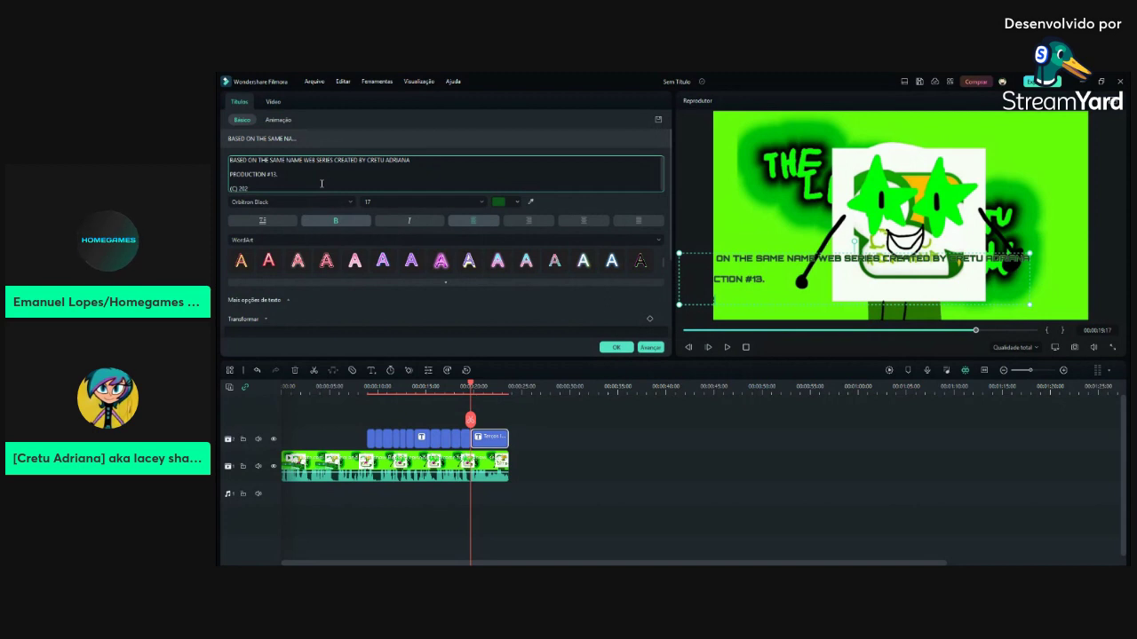
type("OMEGAMES NETWORK")
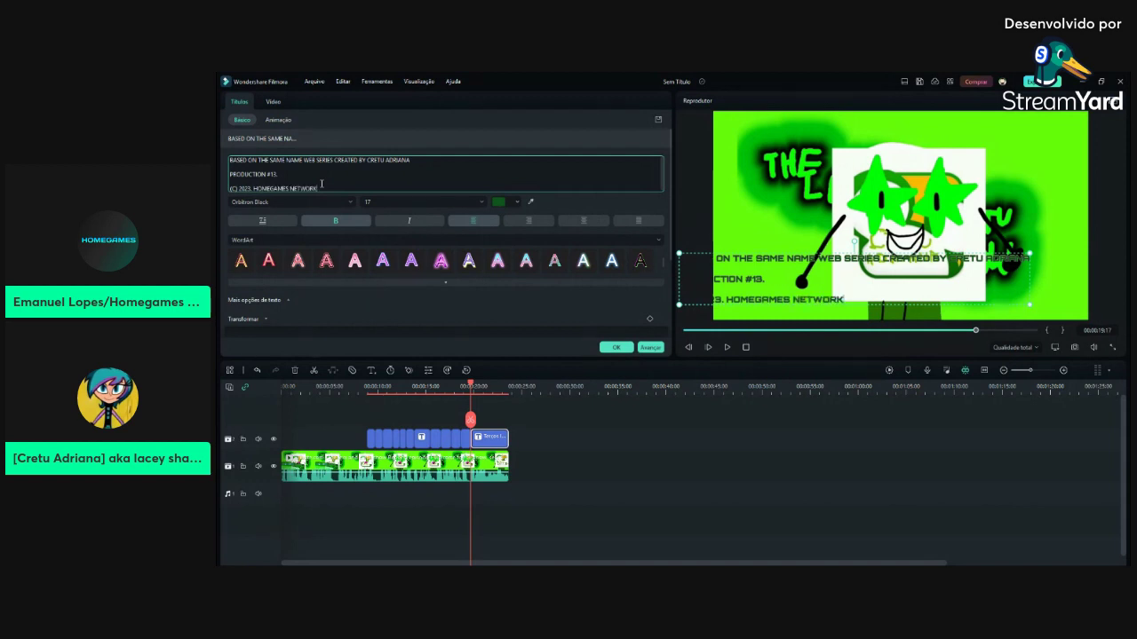
type(". AN ROCKET C")
key("BackSpace")
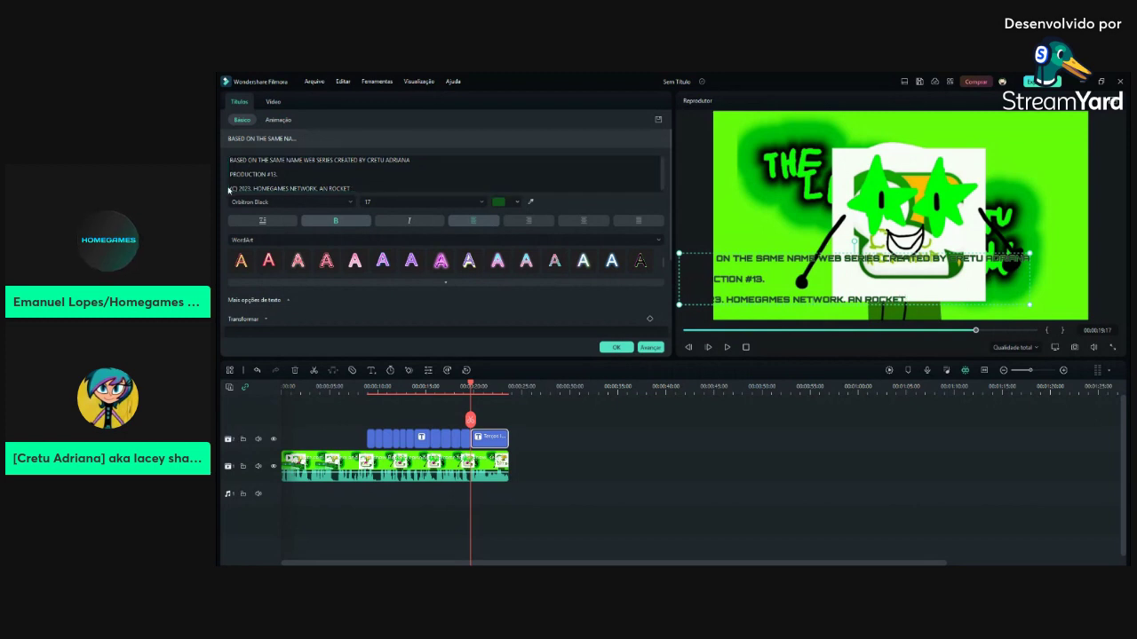
left_click_drag(232, 187, 383, 191)
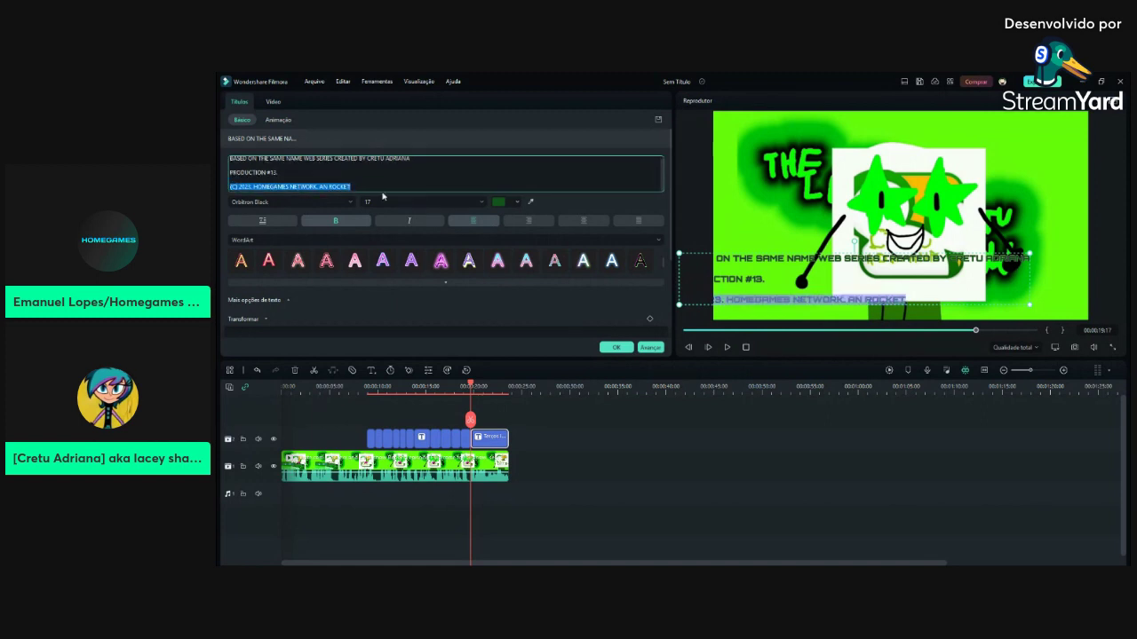
key("BackSpace")
key("BackSpace")
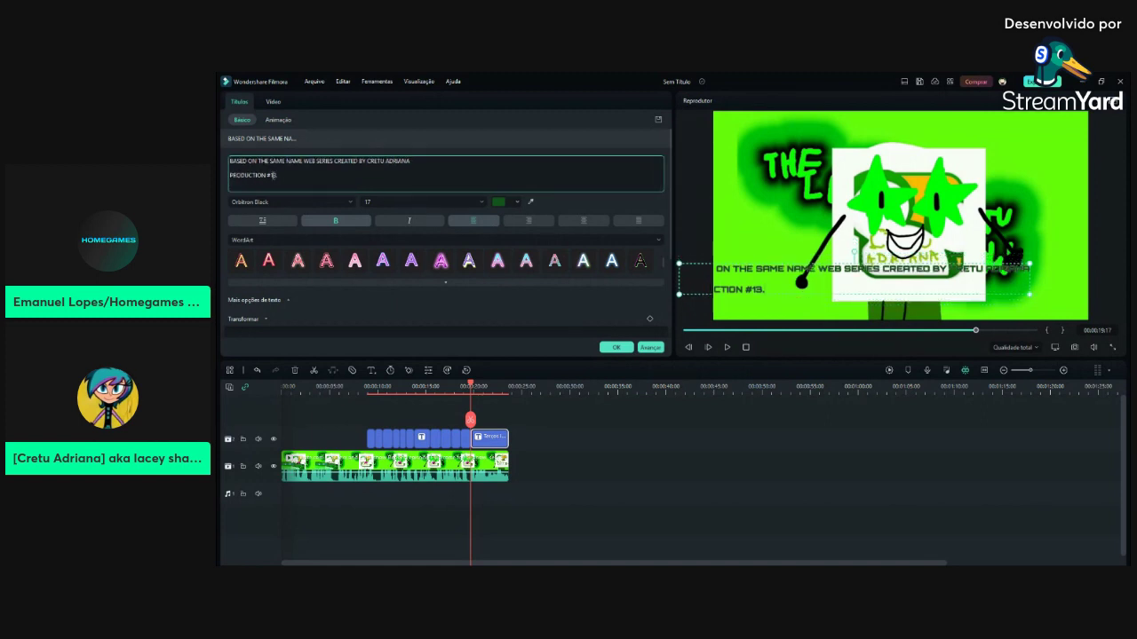
key("Return")
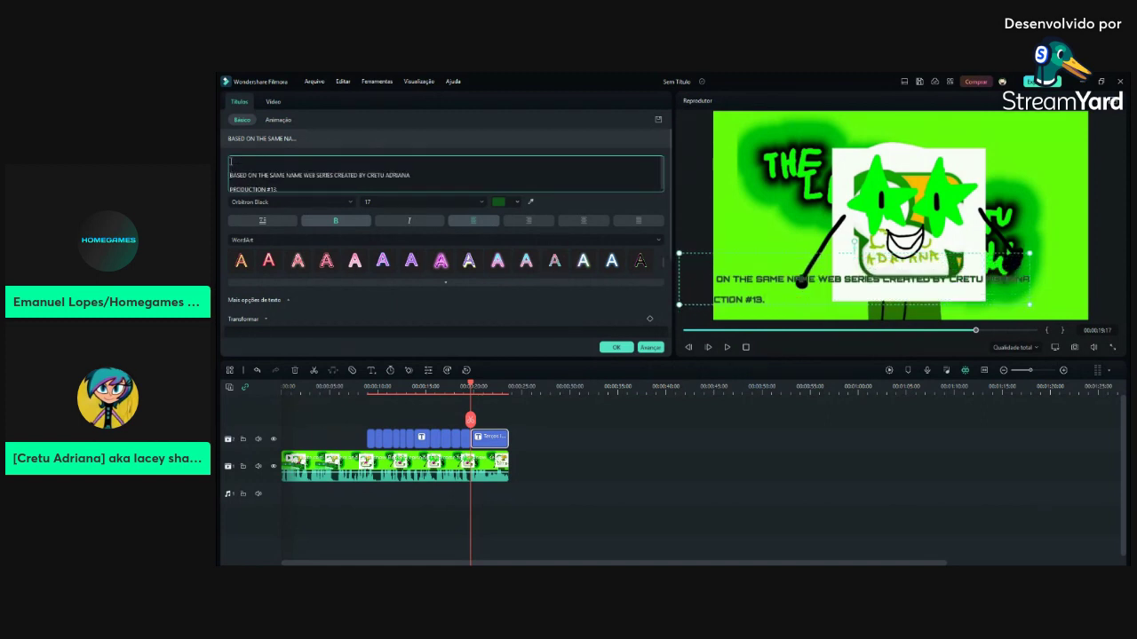
type("(C)")
left_click(230, 160)
type("(")
key("BackSpace")
type("COPYRIGHT (C)")
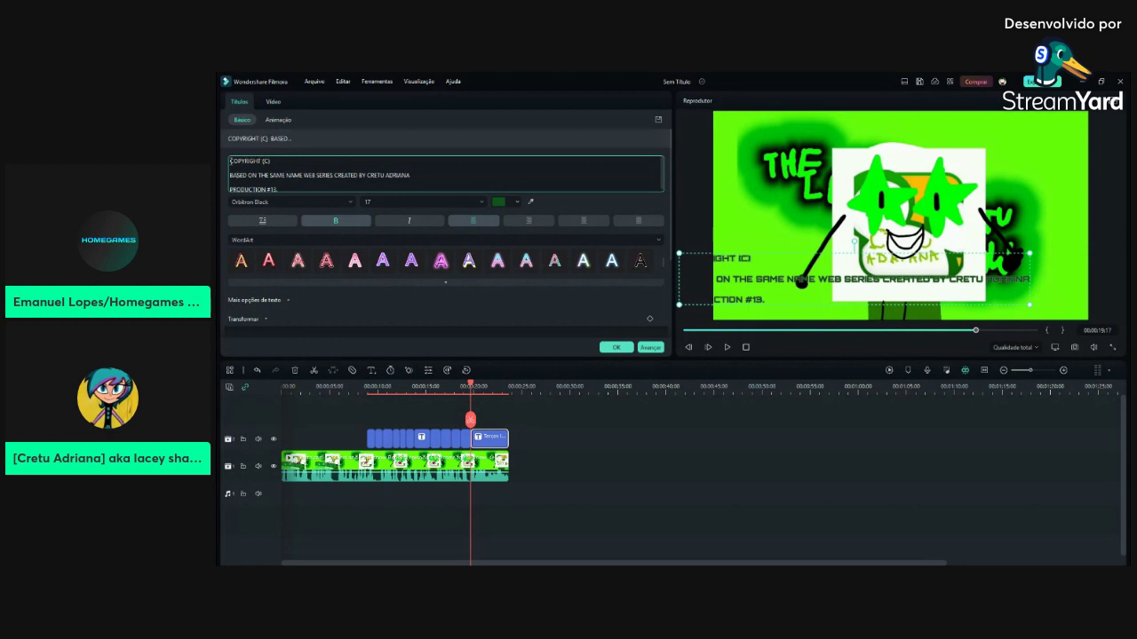
type(" HOMEGAMES NETWORK")
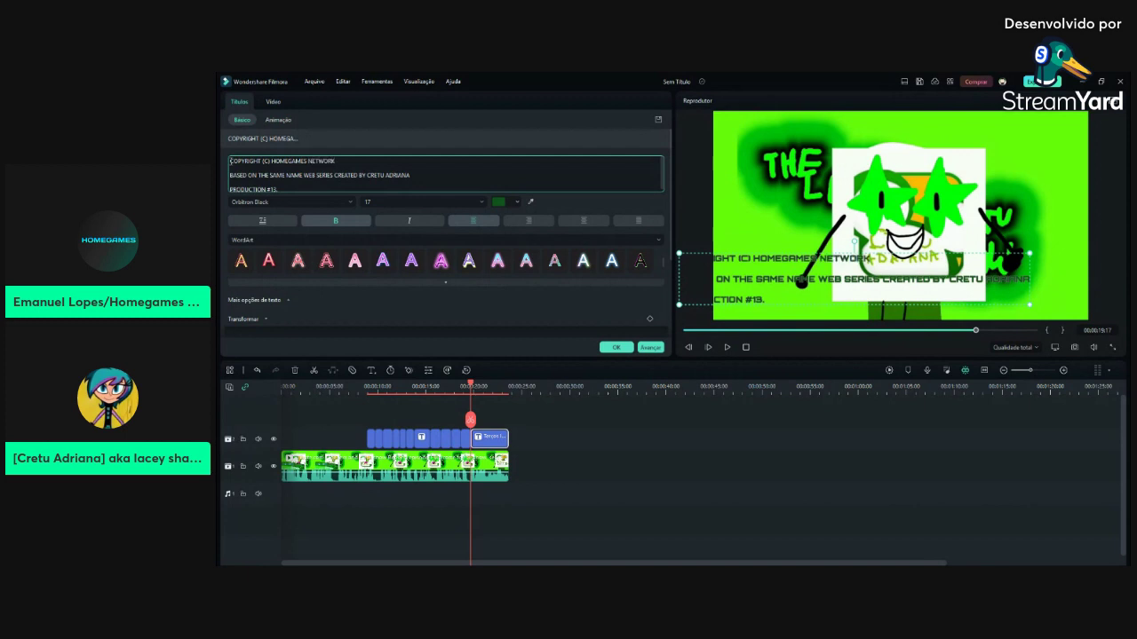
type(" & WARNER BROS. TELEVISION.")
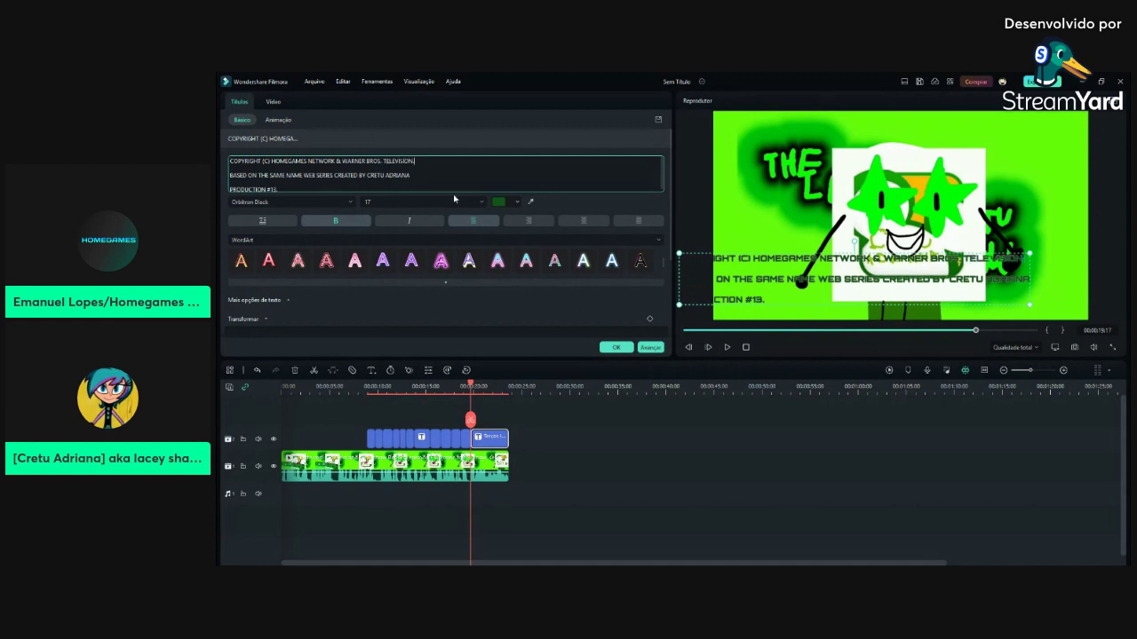
left_click(363, 189)
key("Return")
type("WWW.HOM")
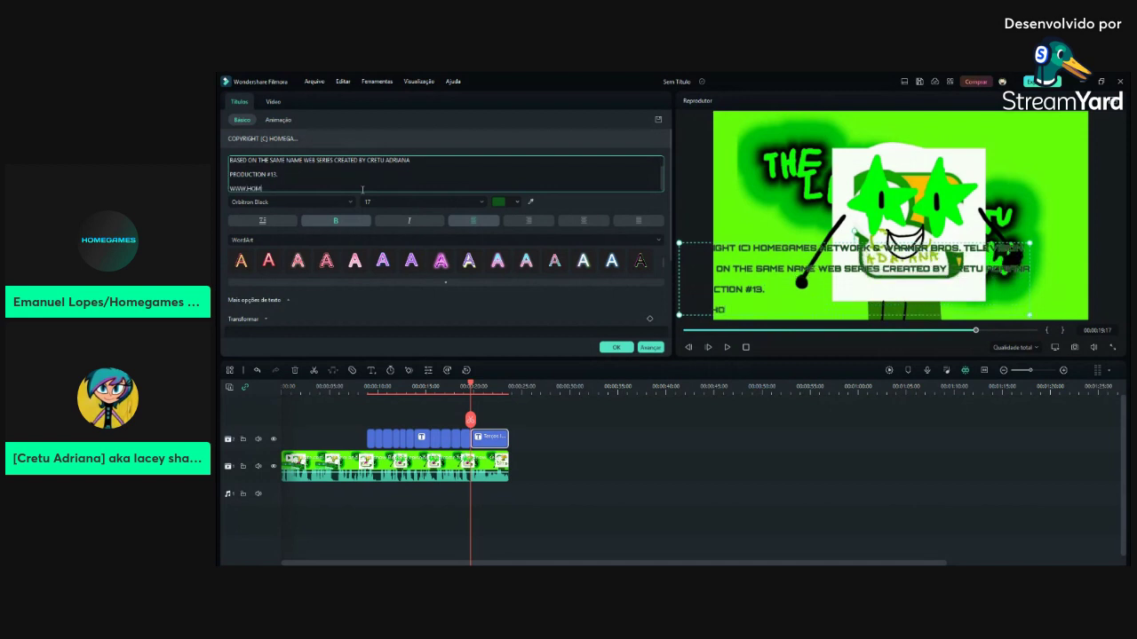
type("EGAMESNETWORK")
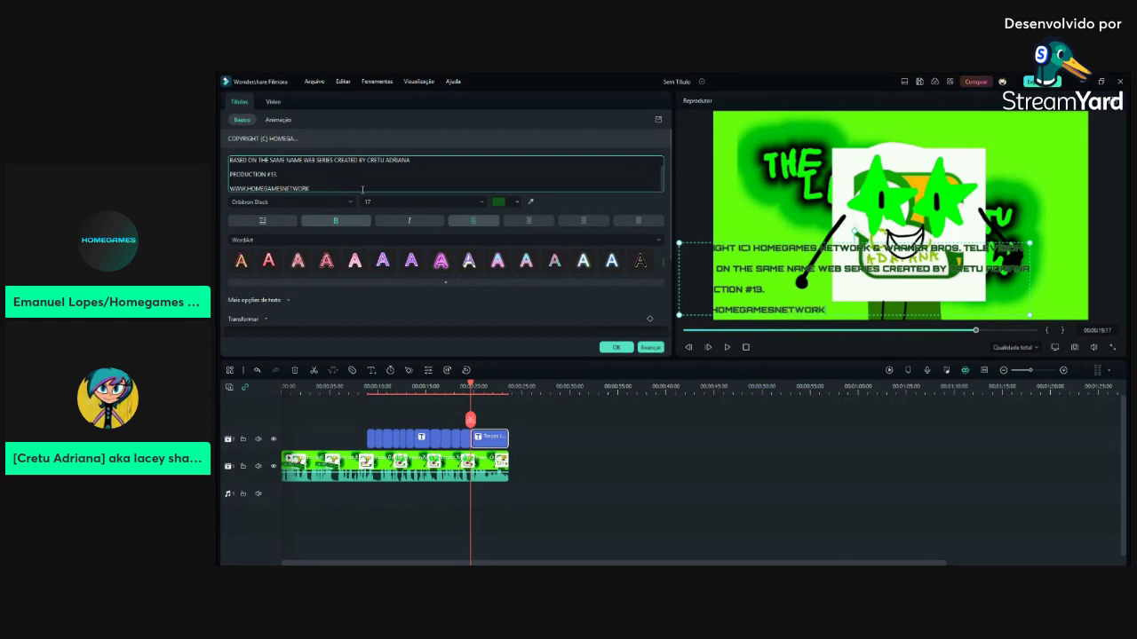
type(".COM")
Nudge the credits text slightly left to centre it, confirm, and play back to check
left_click(1031, 314)
left_click(1013, 303)
left_click_drag(1064, 295, 1058, 295)
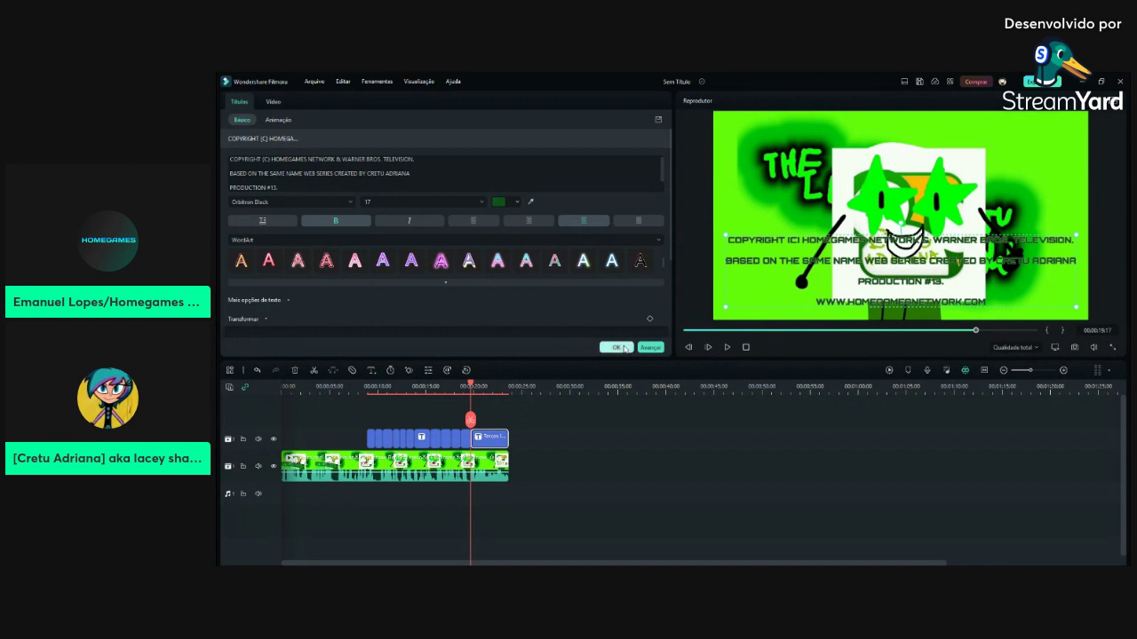
left_click(616, 347)
left_click(727, 347)
left_click(726, 347)
Split the title clip and retype the new piece's text as 'SEE YOU IN 2024...'
key("ctrl+b")
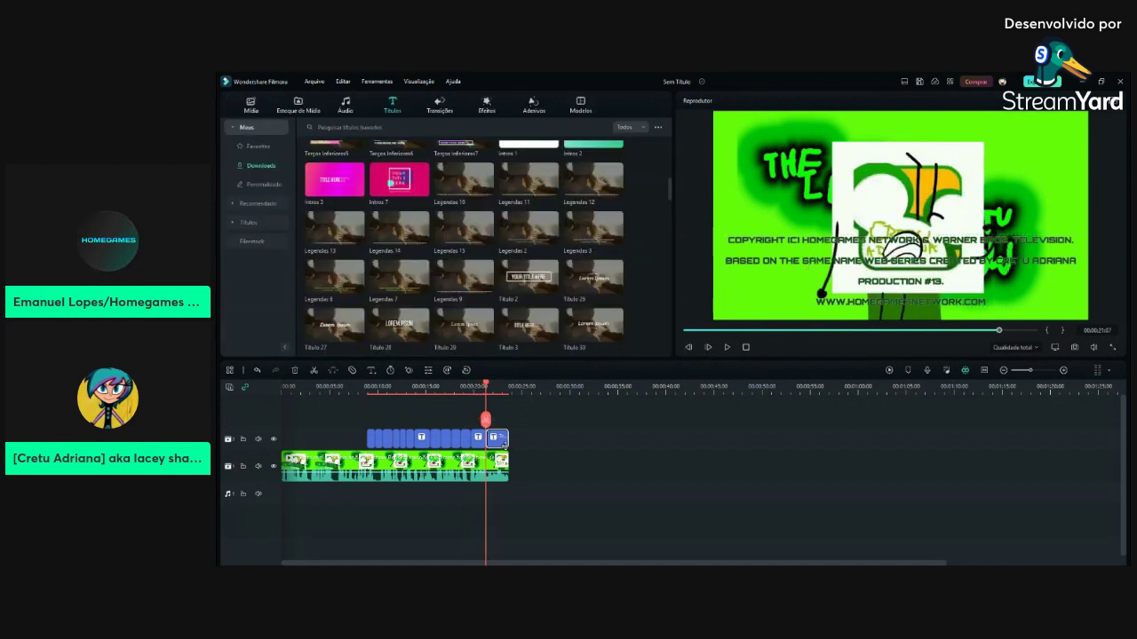
double_click(500, 439)
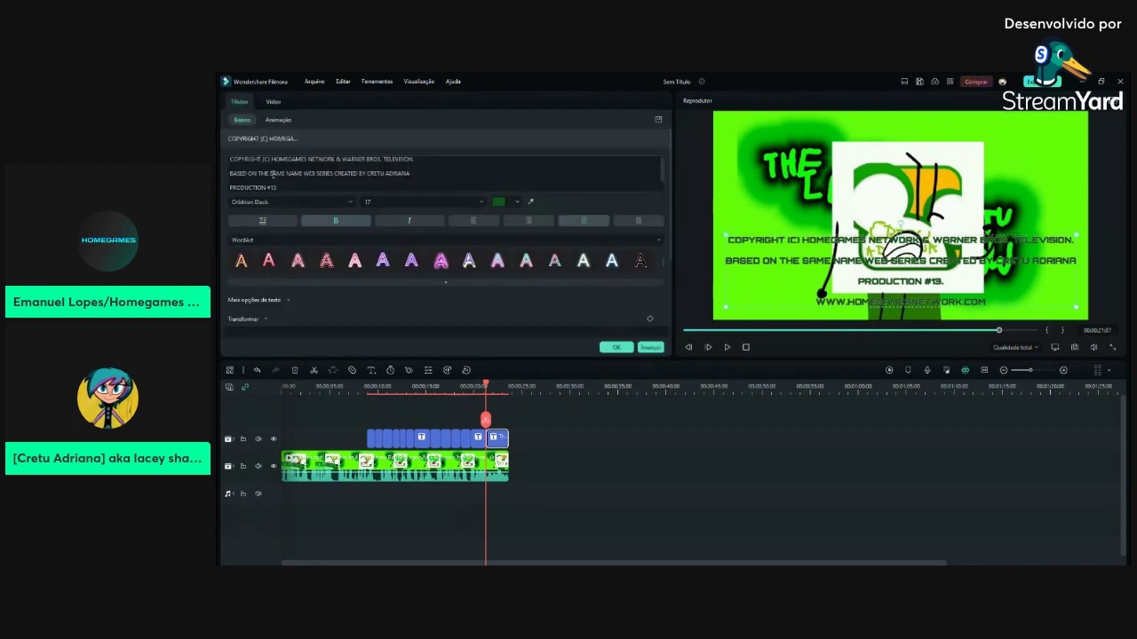
left_click_drag(228, 163, 332, 314)
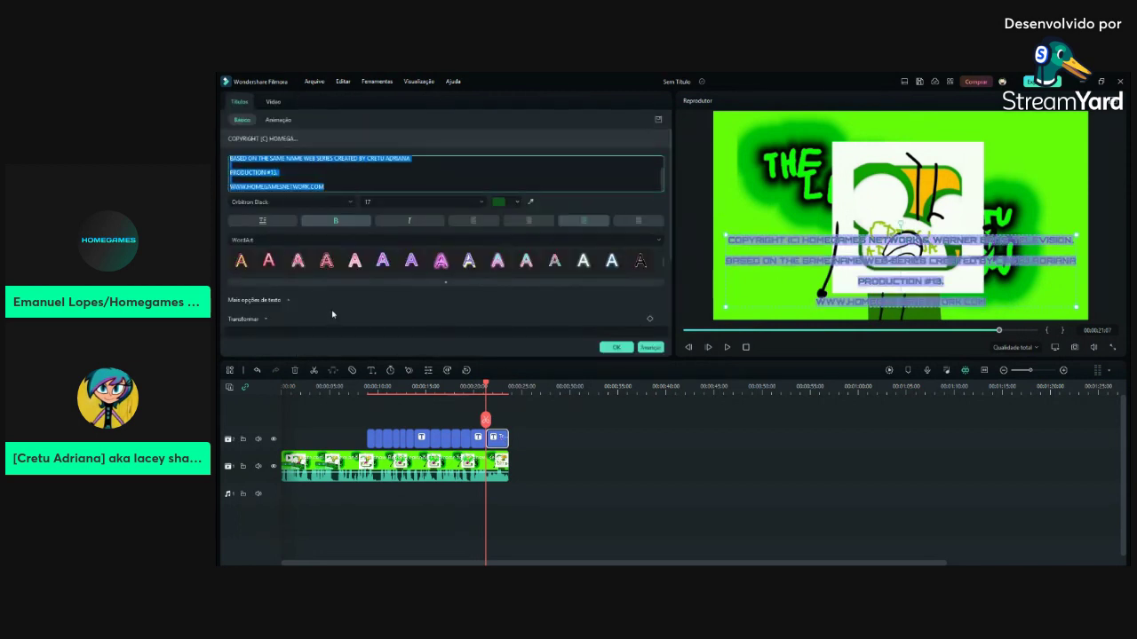
type("sd")
key("BackSpace")
key("BackSpace")
type("SE")
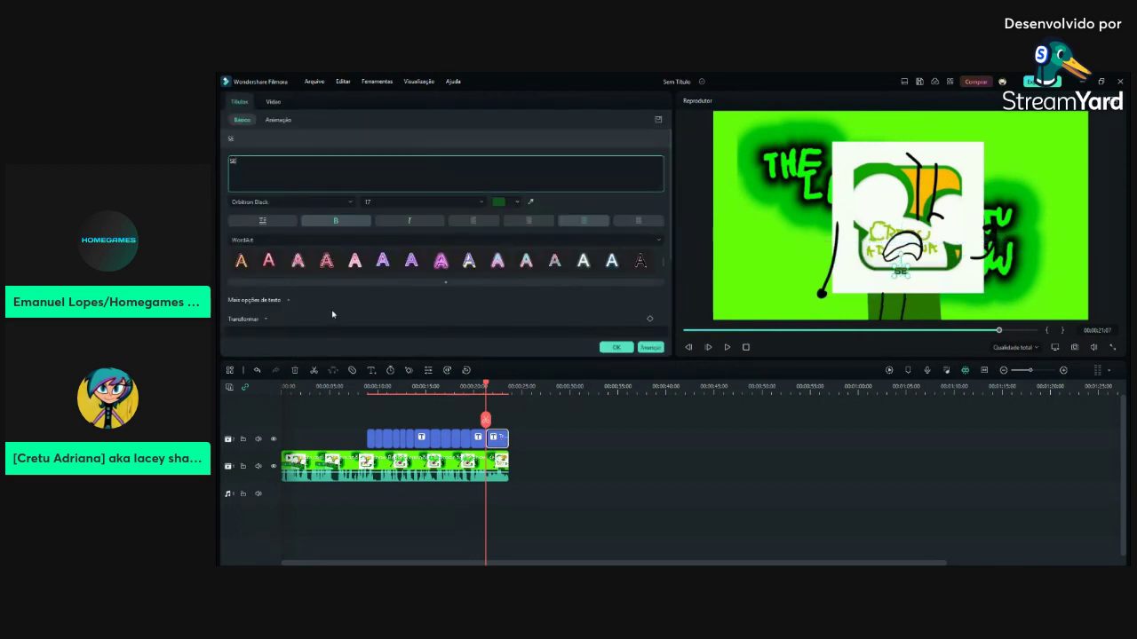
type("E YOU! IN THE NEX")
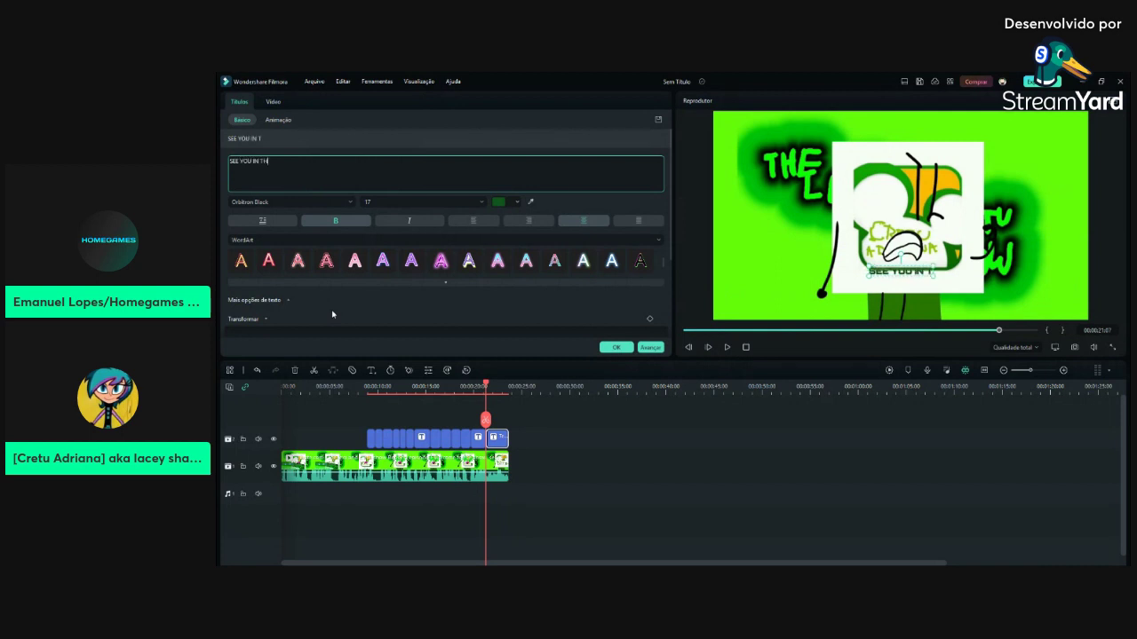
key("BackSpace")
key("BackSpace")
key("BackSpace")
key("BackSpace")
key("BackSpace")
key("BackSpace")
key("BackSpace")
type("20-2")
key("BackSpace")
key("BackSpace")
type("24...")
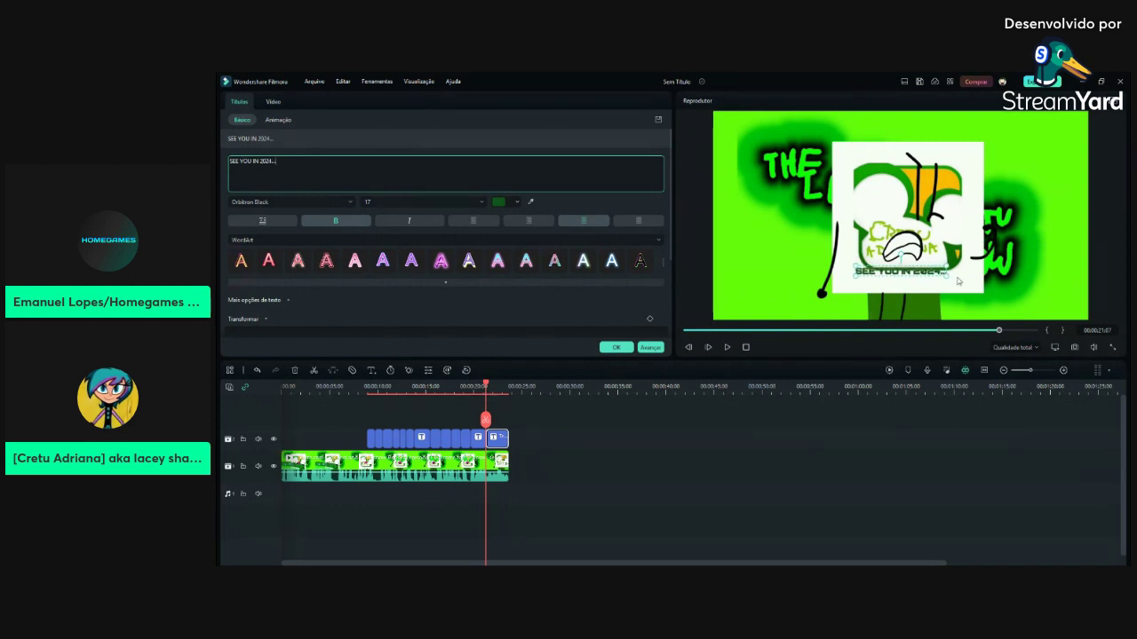
Enlarge the SEE YOU IN 2024... text to size 57 and confirm the title
left_click_drag(946, 278, 886, 292)
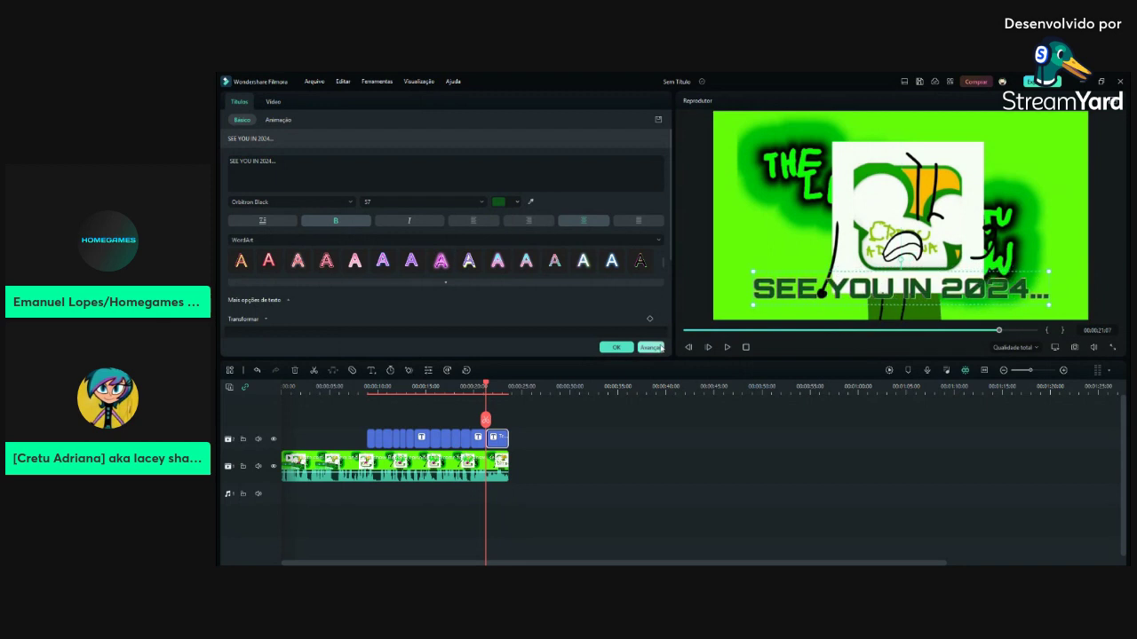
left_click(622, 348)
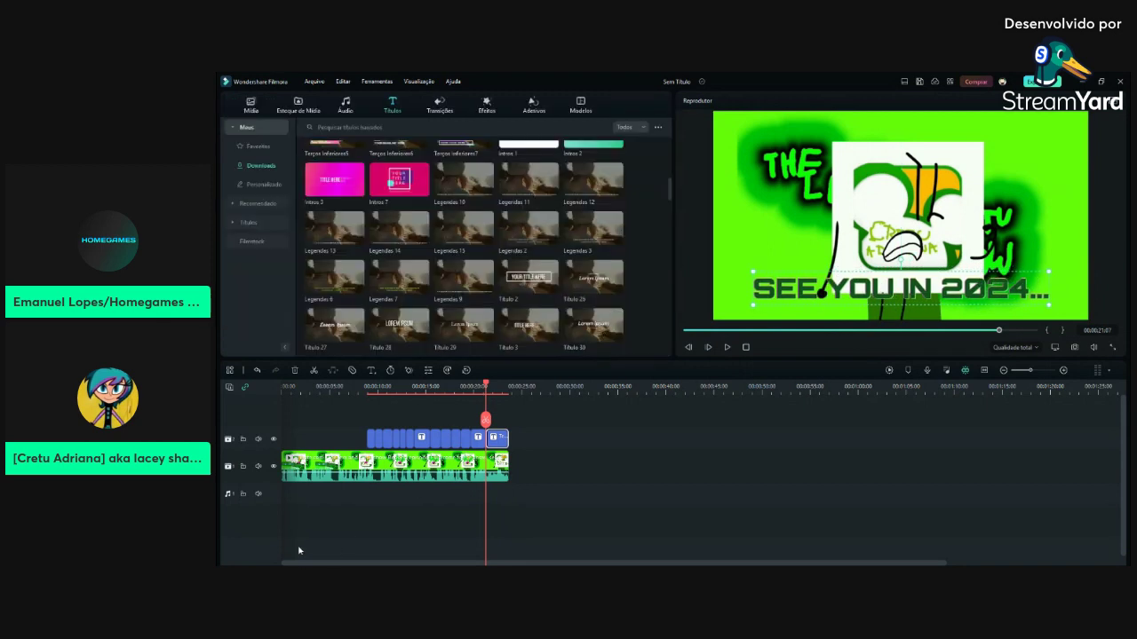
left_click(1006, 415)
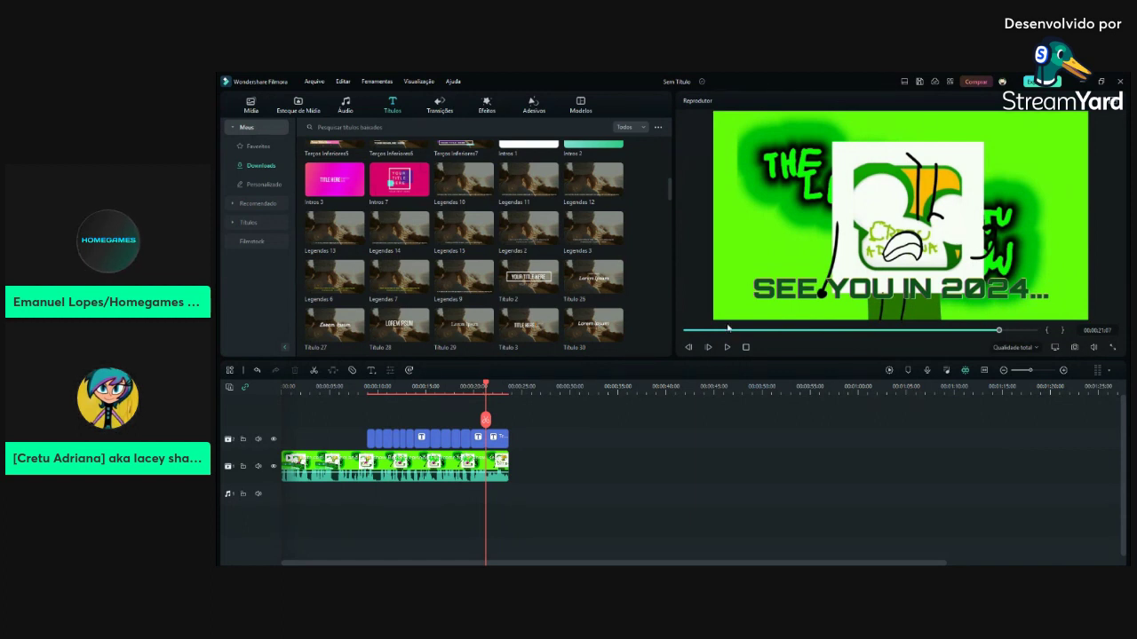
Apply the Desvanecer fade animation to the SEE YOU IN 2024... title
double_click(495, 436)
left_click(277, 121)
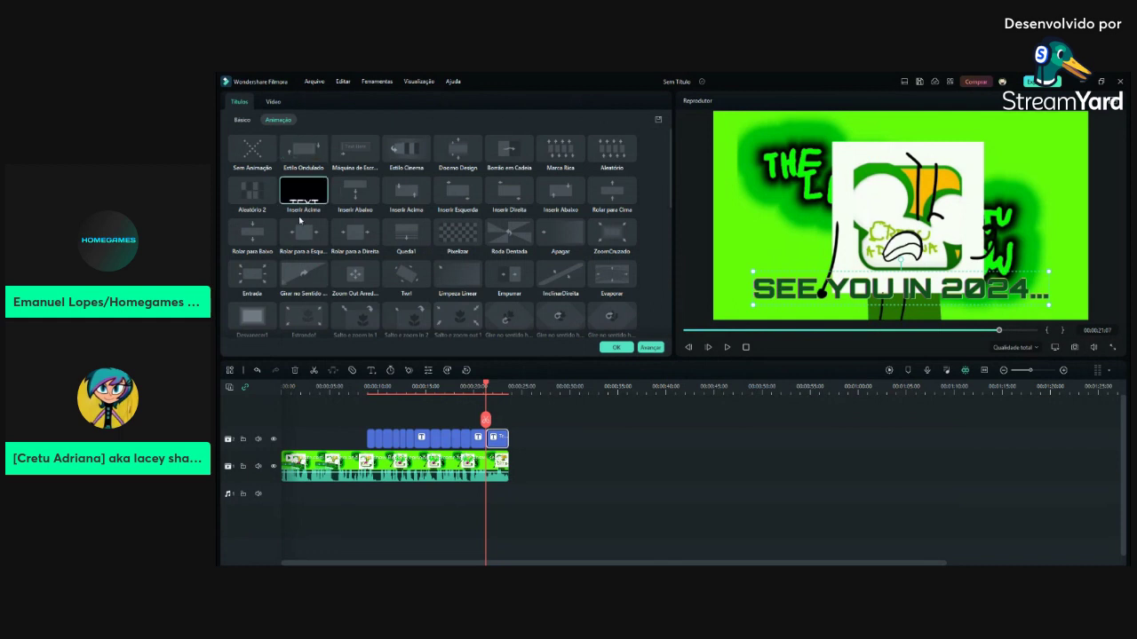
left_click(249, 331)
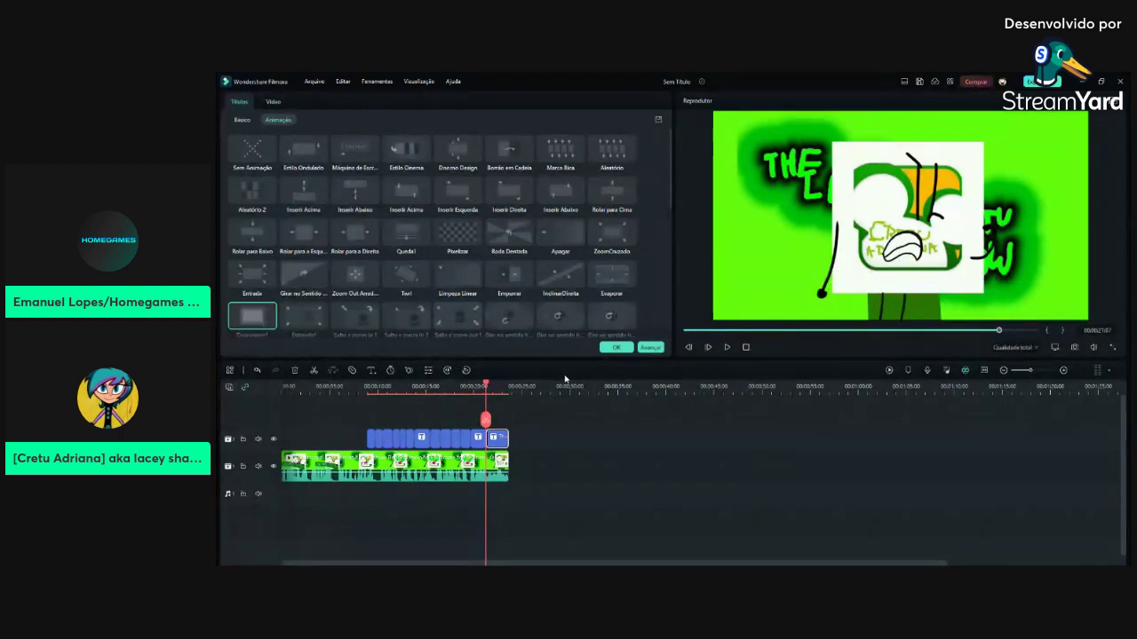
left_click(617, 349)
Preview the credits from about 00:08 to check the fade, then show the project media
left_click_drag(995, 331, 805, 330)
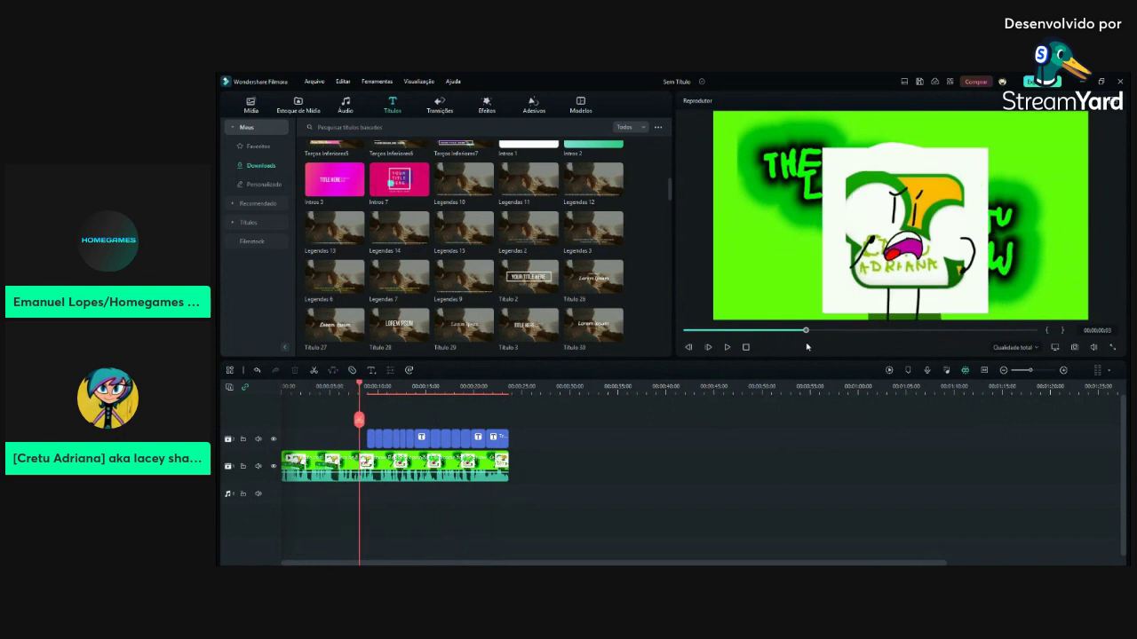
left_click(725, 347)
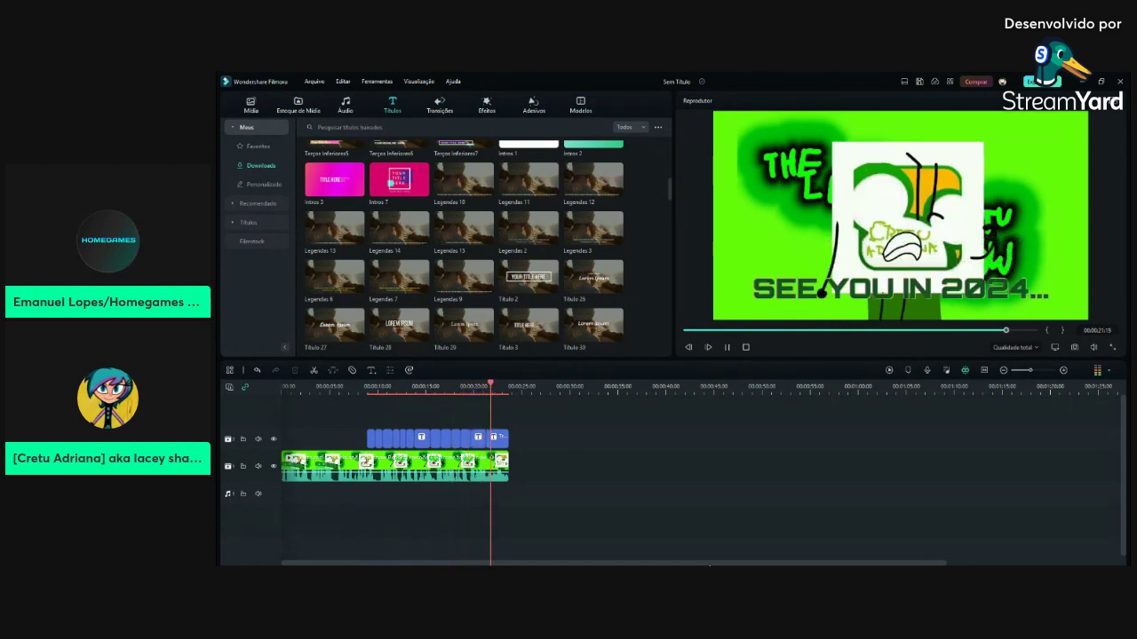
left_click(727, 347)
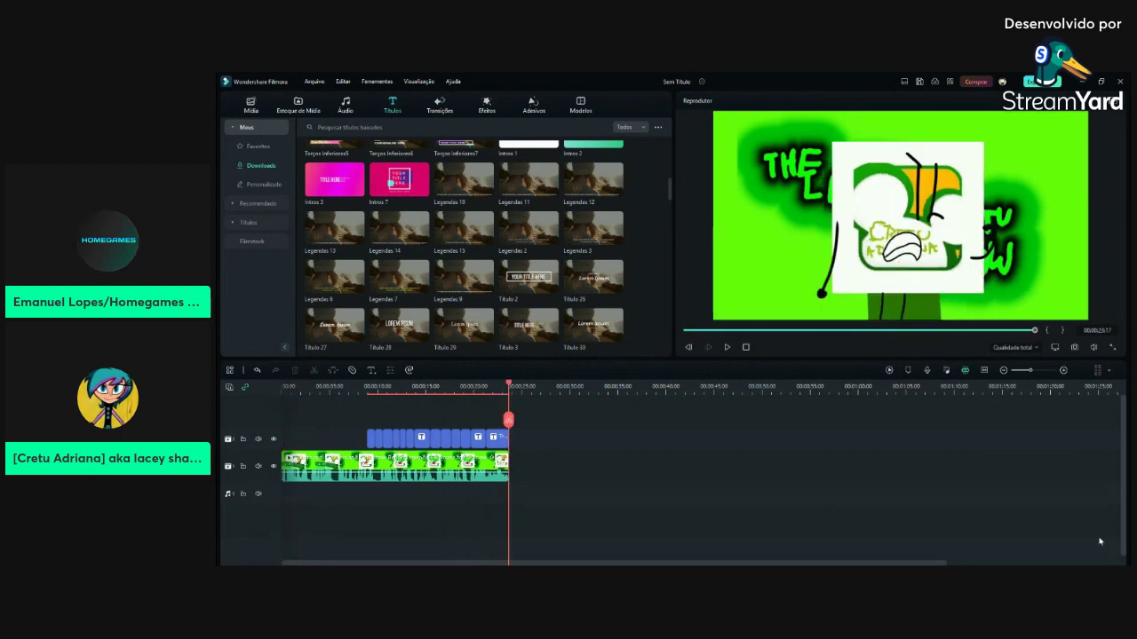
left_click(252, 104)
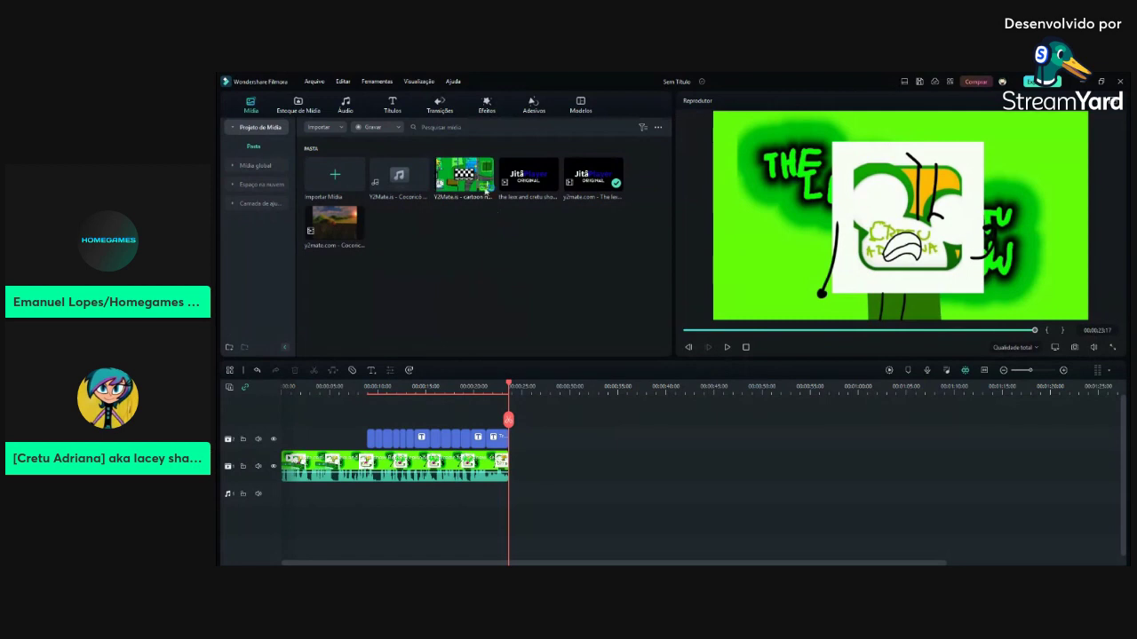
Add the Cartoon Network Studios and Fake Empire clips after the credits
left_click_drag(479, 182, 539, 482)
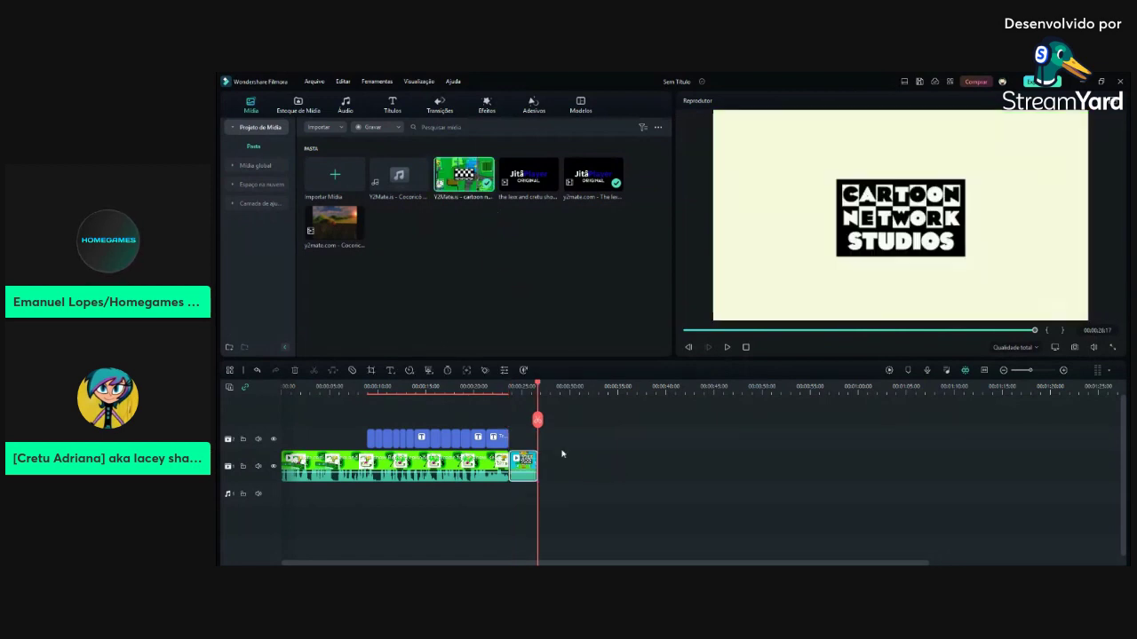
left_click(463, 134)
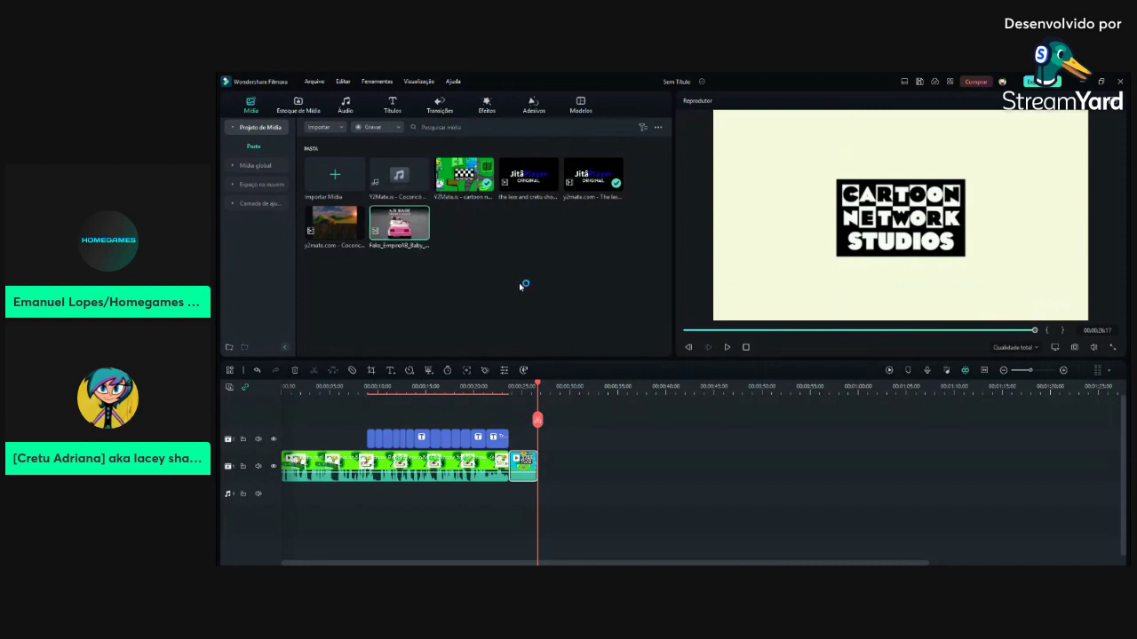
left_click_drag(399, 224, 608, 486)
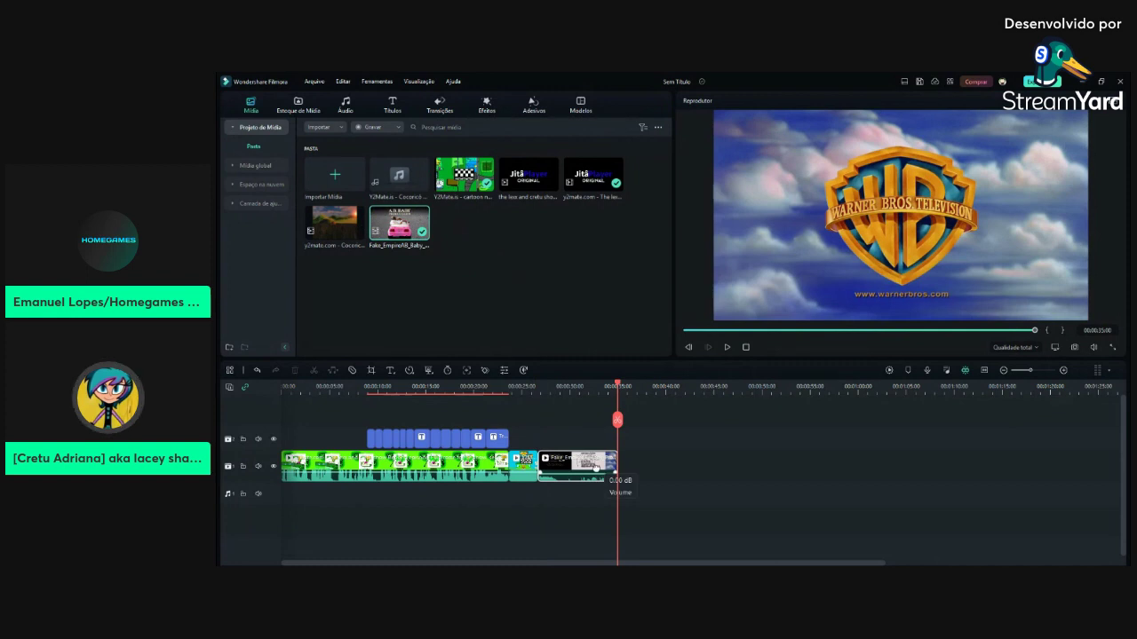
Delete the short black clip and the unwanted last clip around the Fake Empire clip
left_click(1023, 331)
left_click_drag(1023, 330, 976, 335)
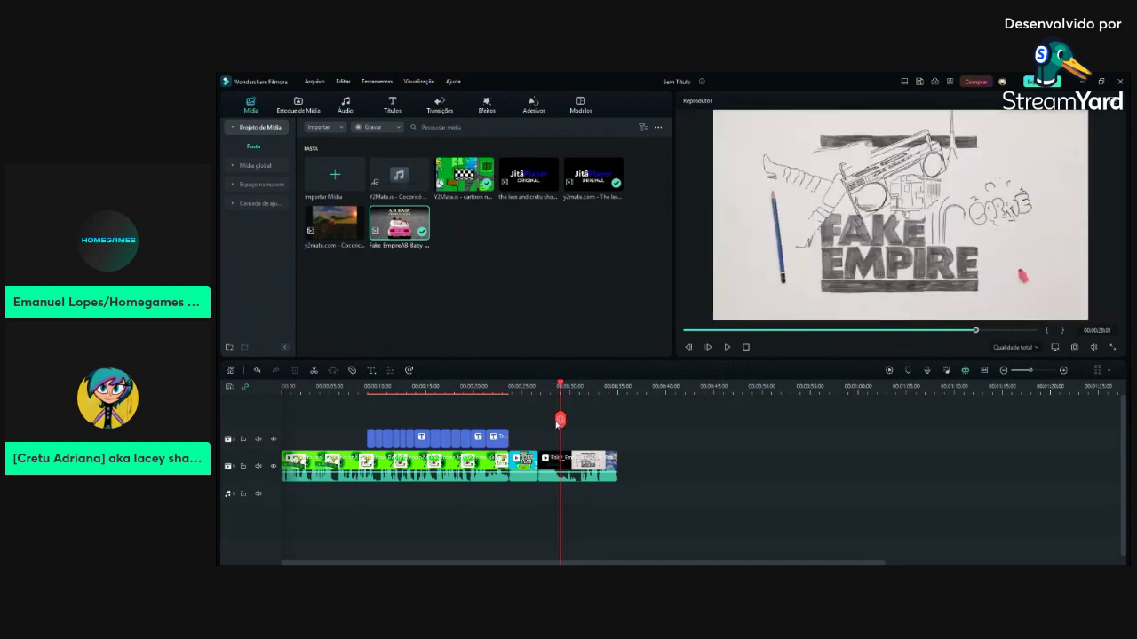
left_click(555, 459)
left_click(295, 370)
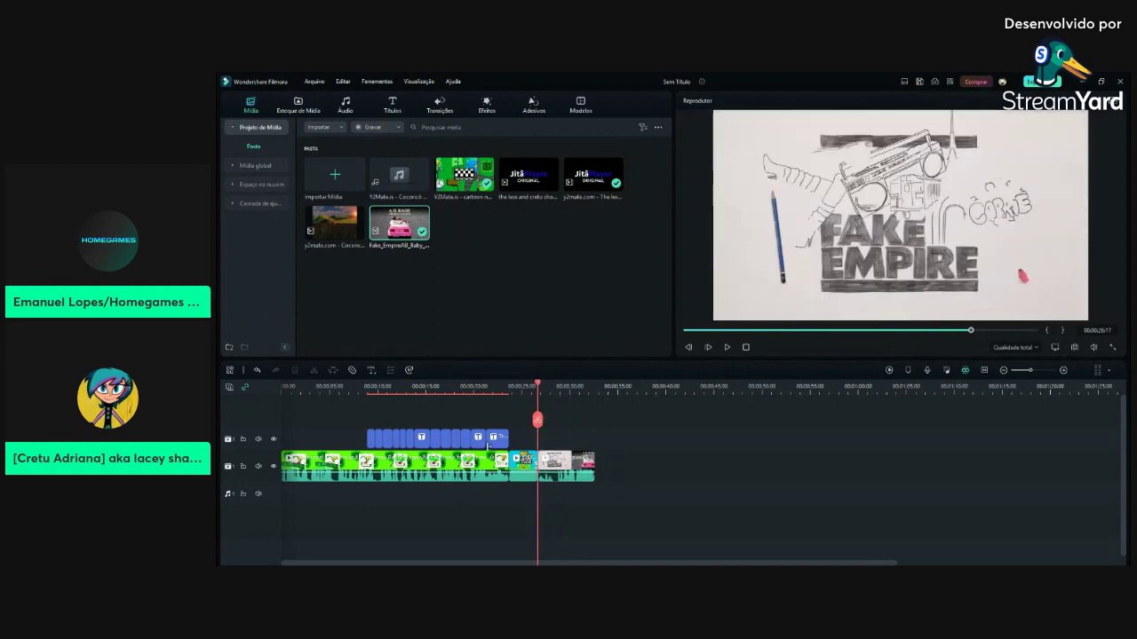
left_click_drag(970, 332, 991, 332)
left_click(569, 462)
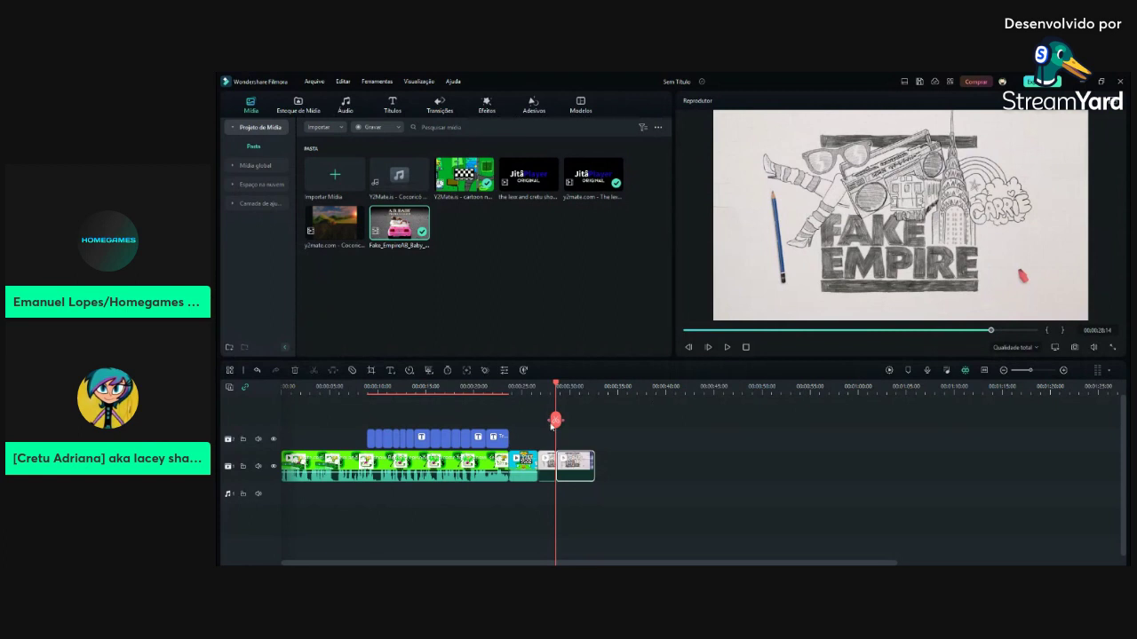
left_click(294, 372)
Detach the green cartoon clip's audio onto its own track with Ctrl+Alt+D
left_click(549, 468)
left_click(395, 468)
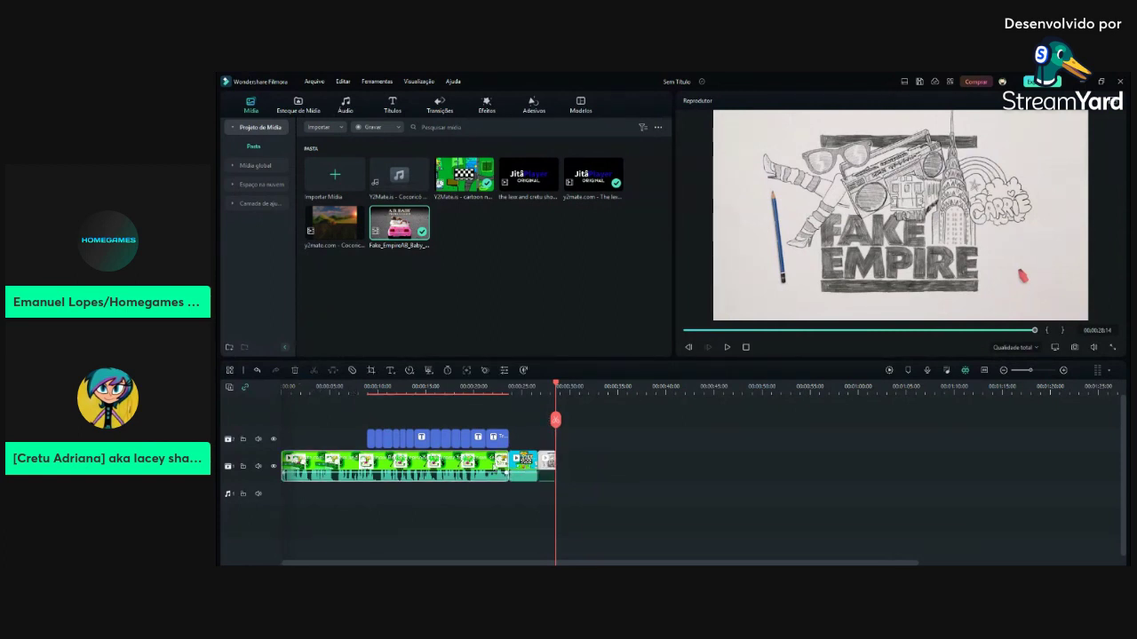
key("ctrl+alt+d")
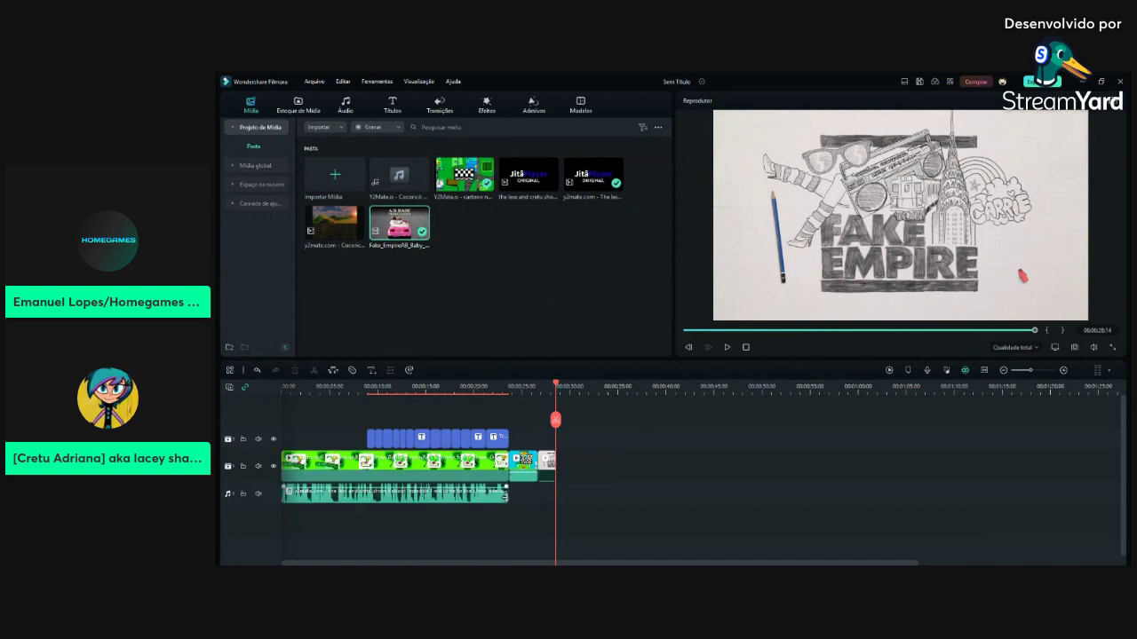
Extend the detached audio clip and play back from about 23:24 to review it
left_click_drag(506, 495, 673, 504)
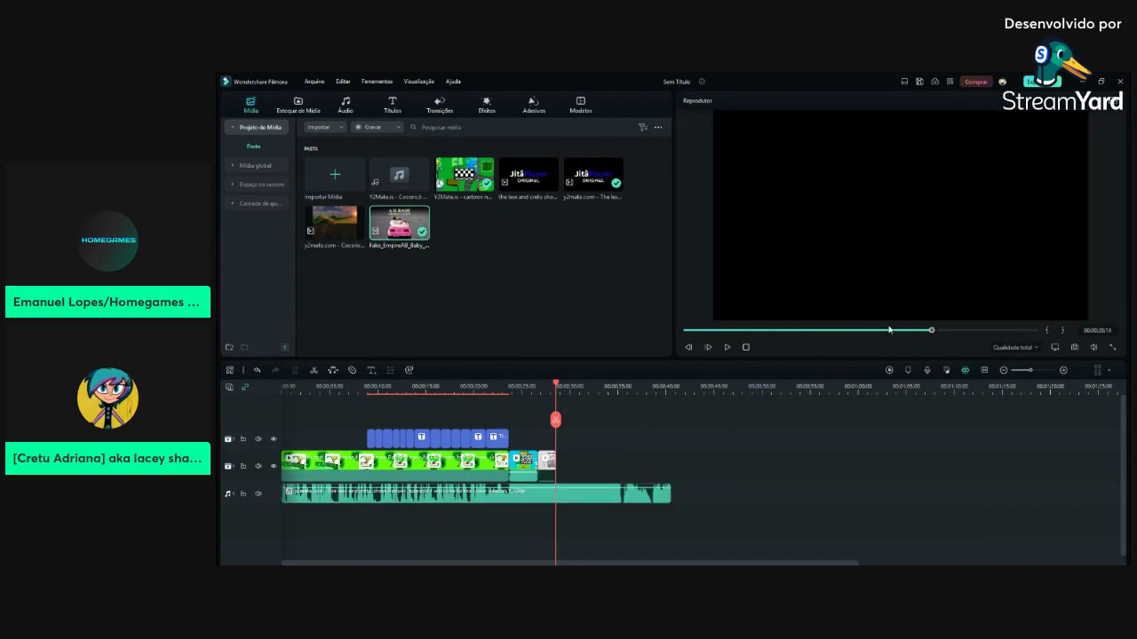
left_click_drag(924, 333, 886, 331)
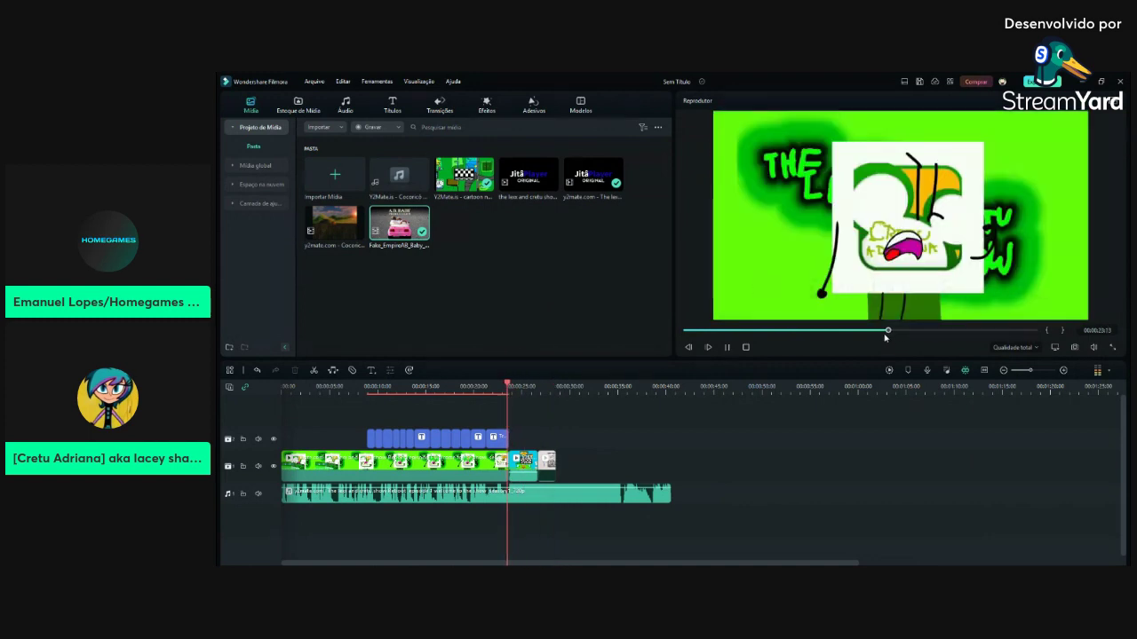
key("space")
key("space")
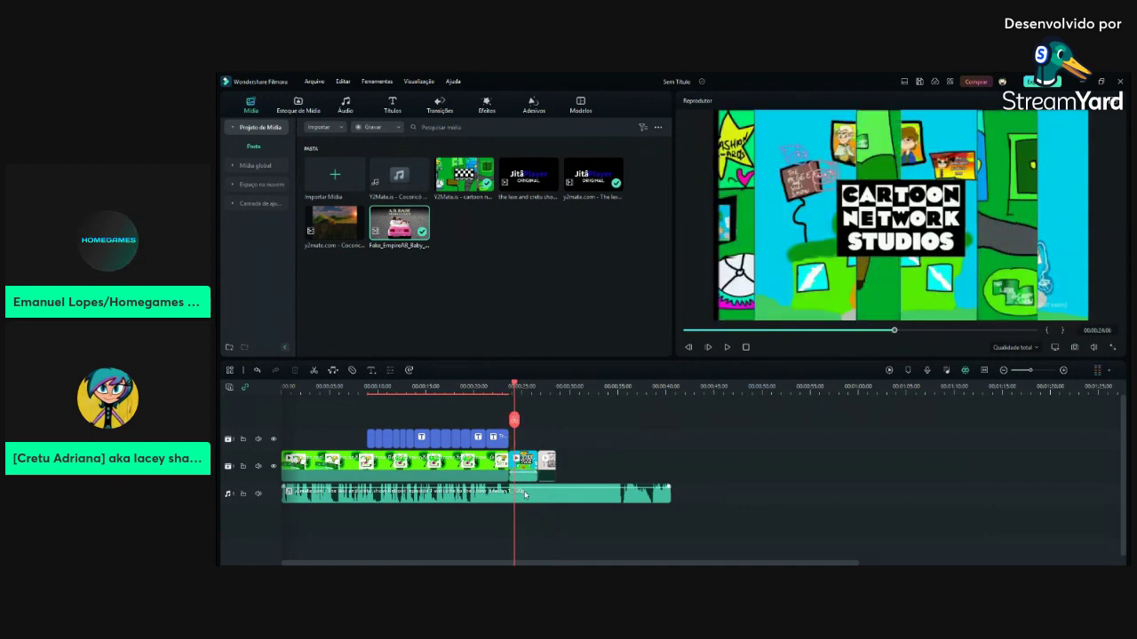
left_click(524, 495)
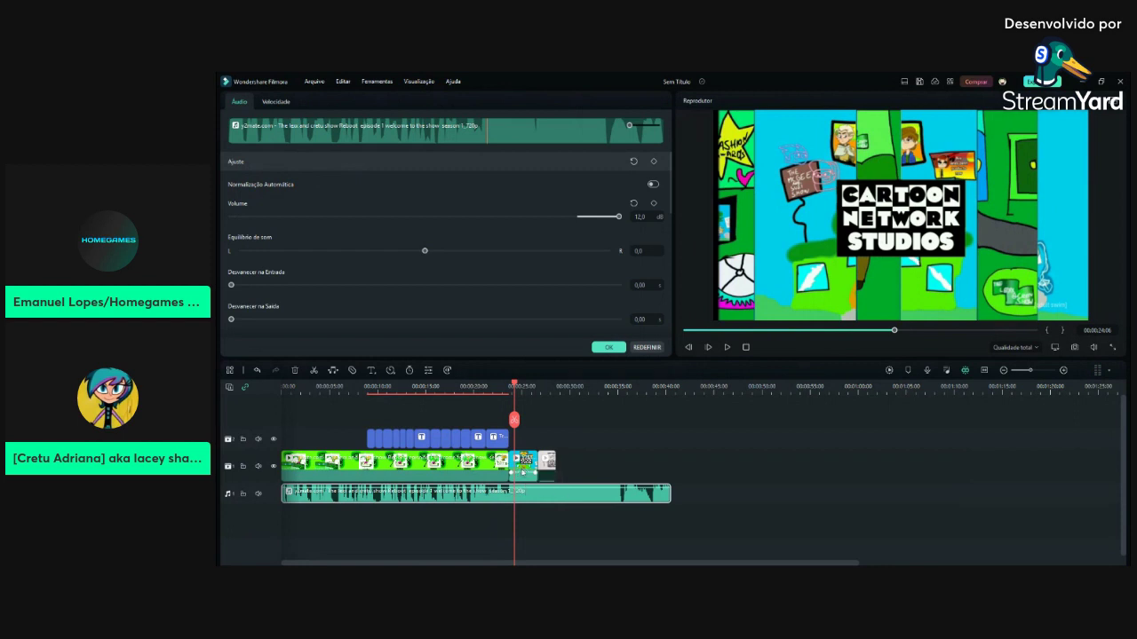
Look through the Cartoon Network Studios clip's video and audio properties, then delete the leftover end clip
left_click(522, 469)
left_click(238, 101)
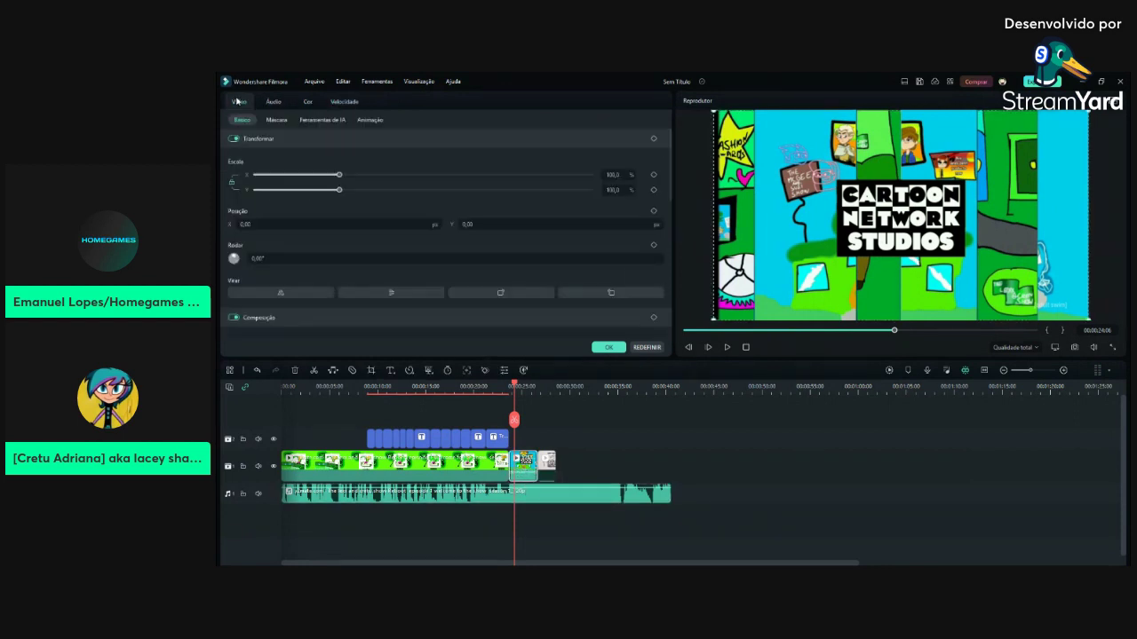
scroll(310, 181, "down", 3)
scroll(311, 248, "down", 4)
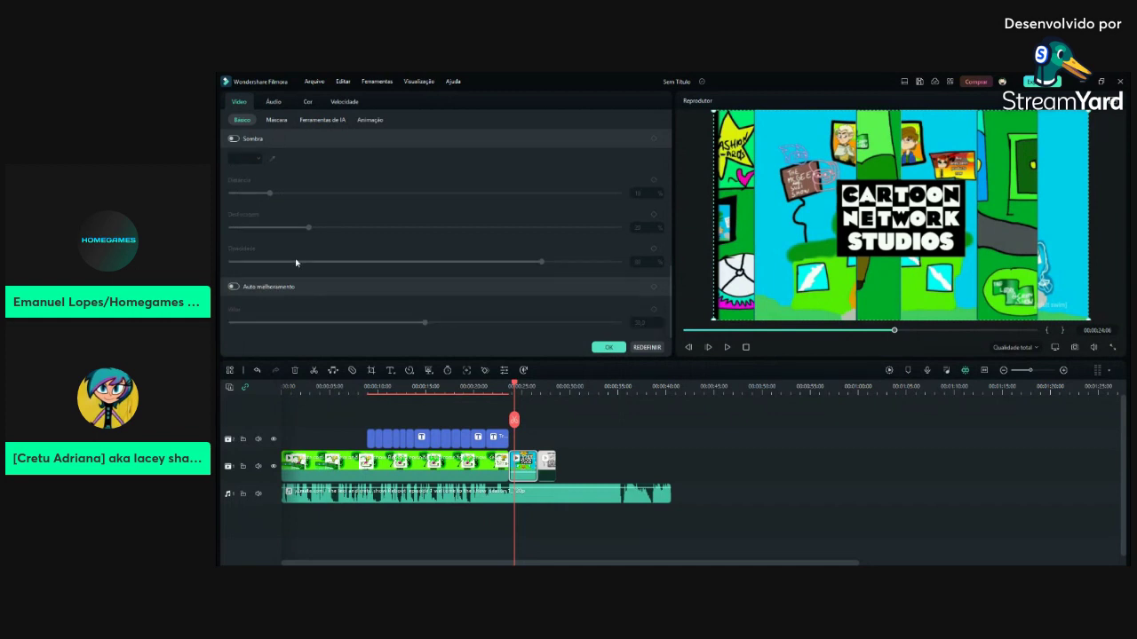
scroll(296, 263, "up", 2)
left_click(274, 102)
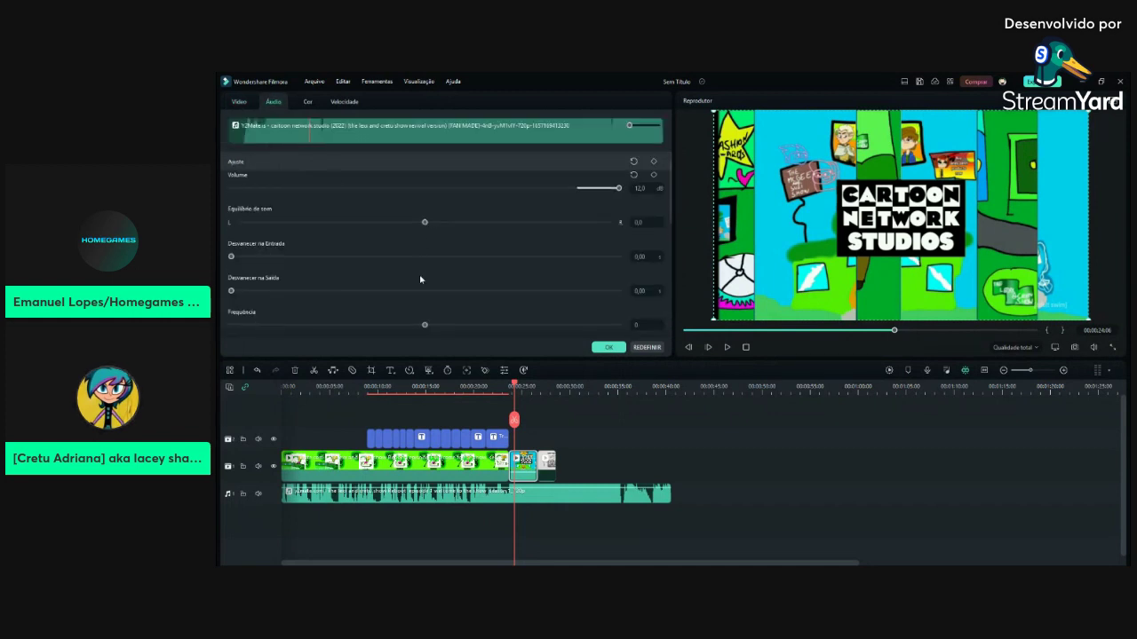
scroll(418, 297, "down", 3)
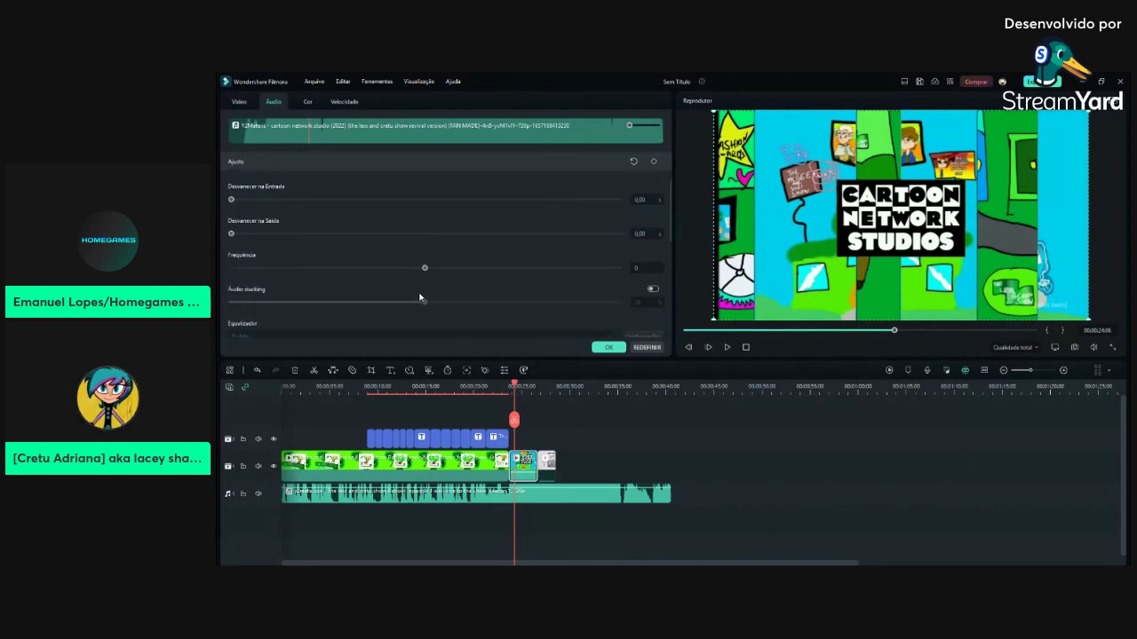
scroll(418, 296, "down", 2)
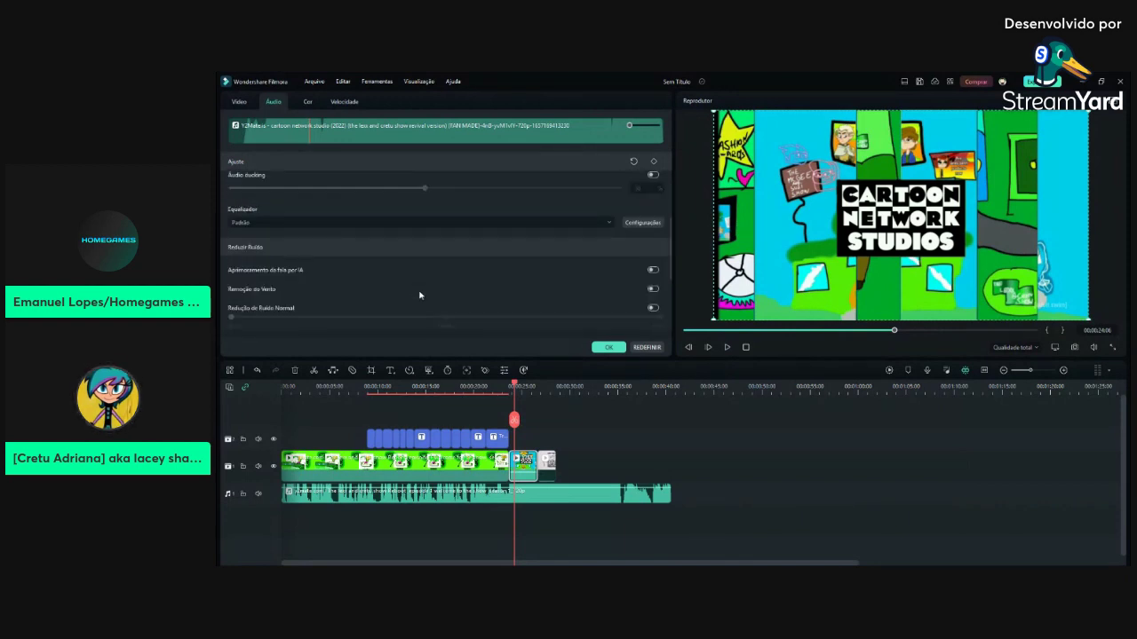
scroll(378, 288, "down", 1)
scroll(376, 297, "down", 1)
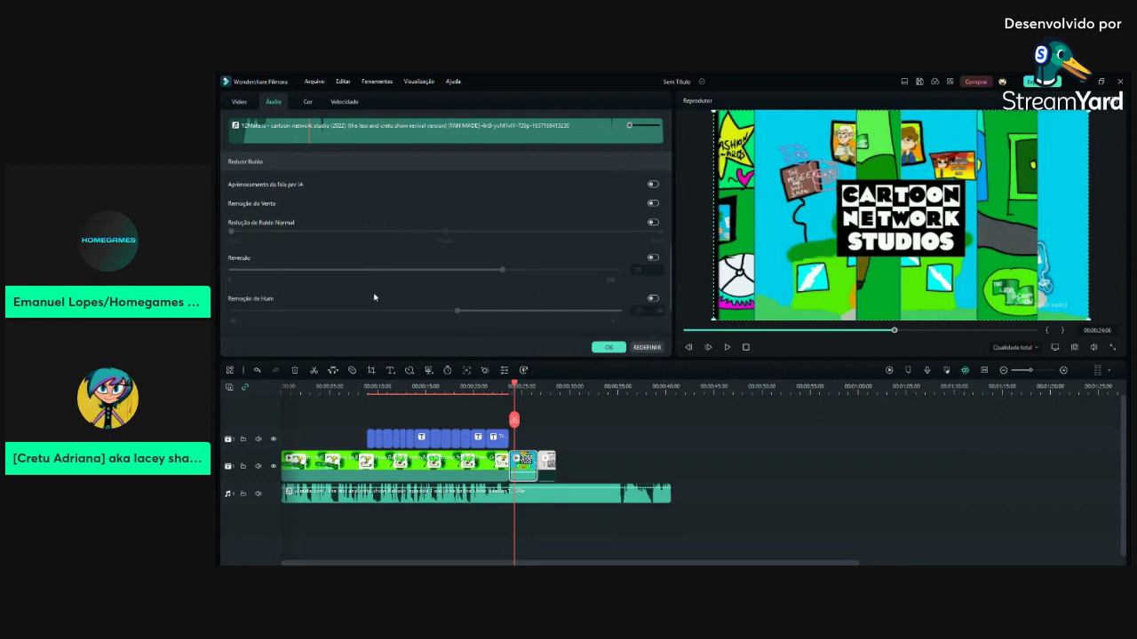
scroll(516, 259, "up", 1)
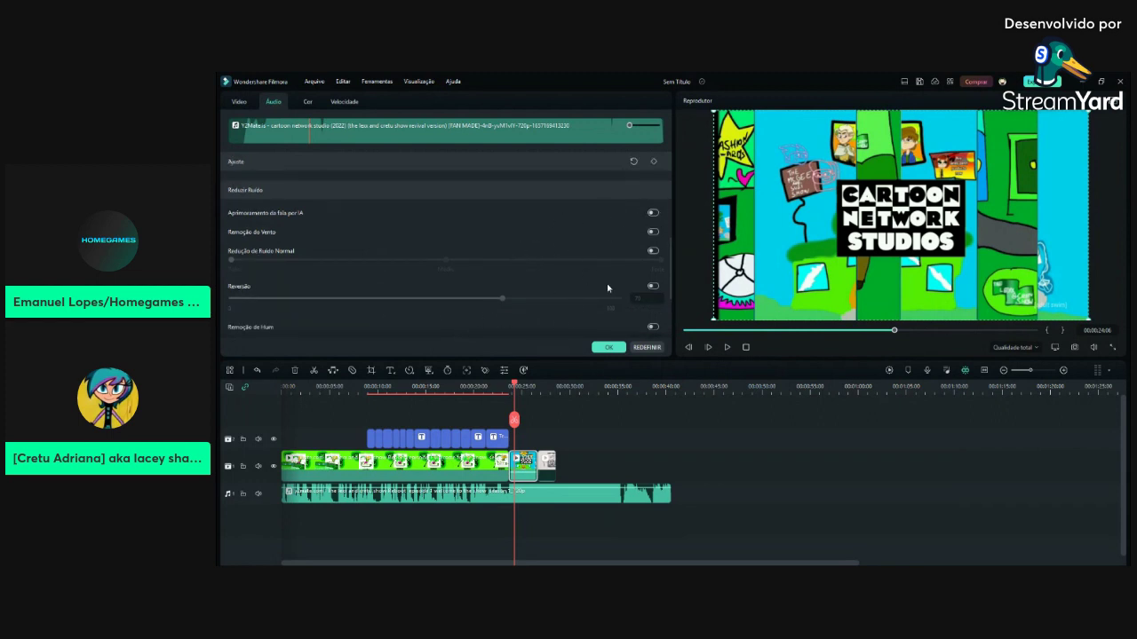
scroll(476, 278, "down", 2)
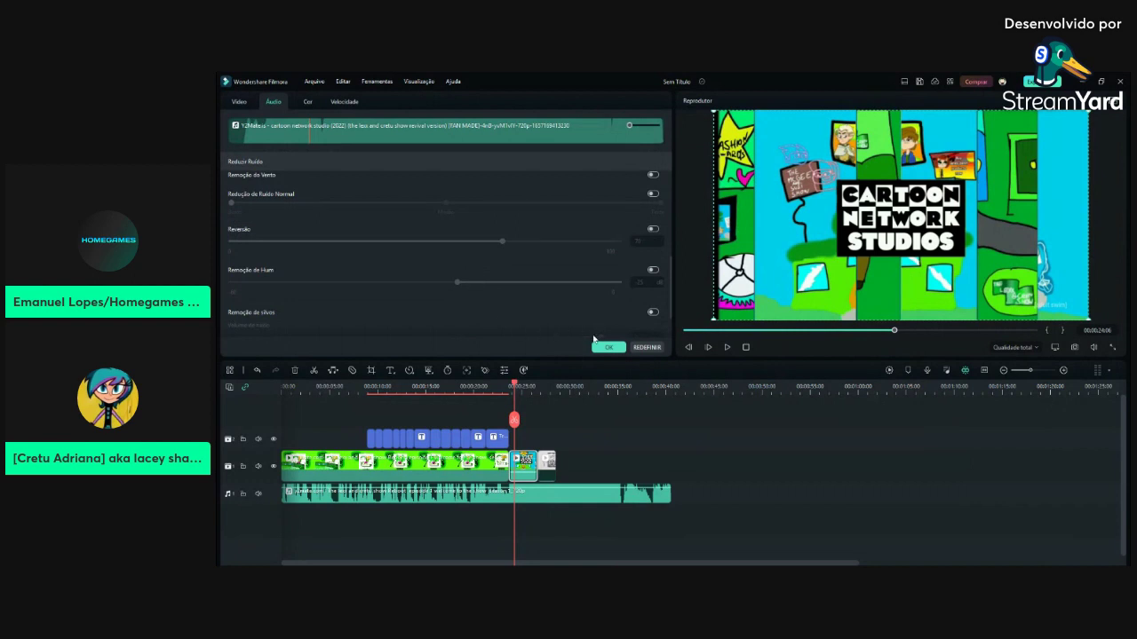
left_click(294, 371)
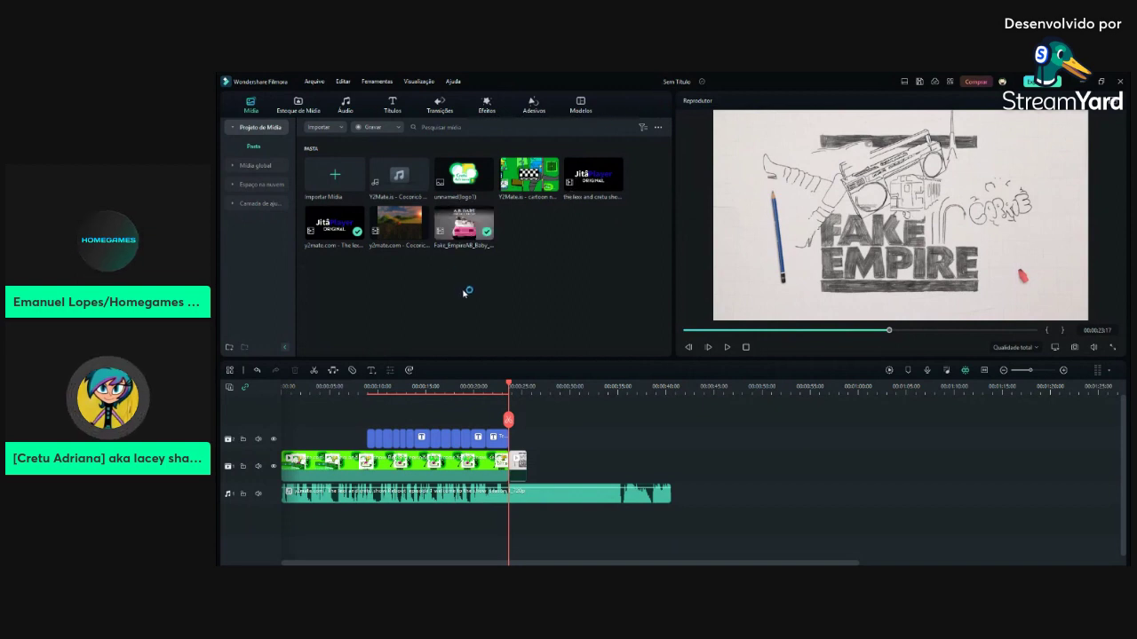
Place the Cretu Adriana logo after the cartoon clips, shrink and centre it, and preview it
left_click_drag(480, 182, 560, 462)
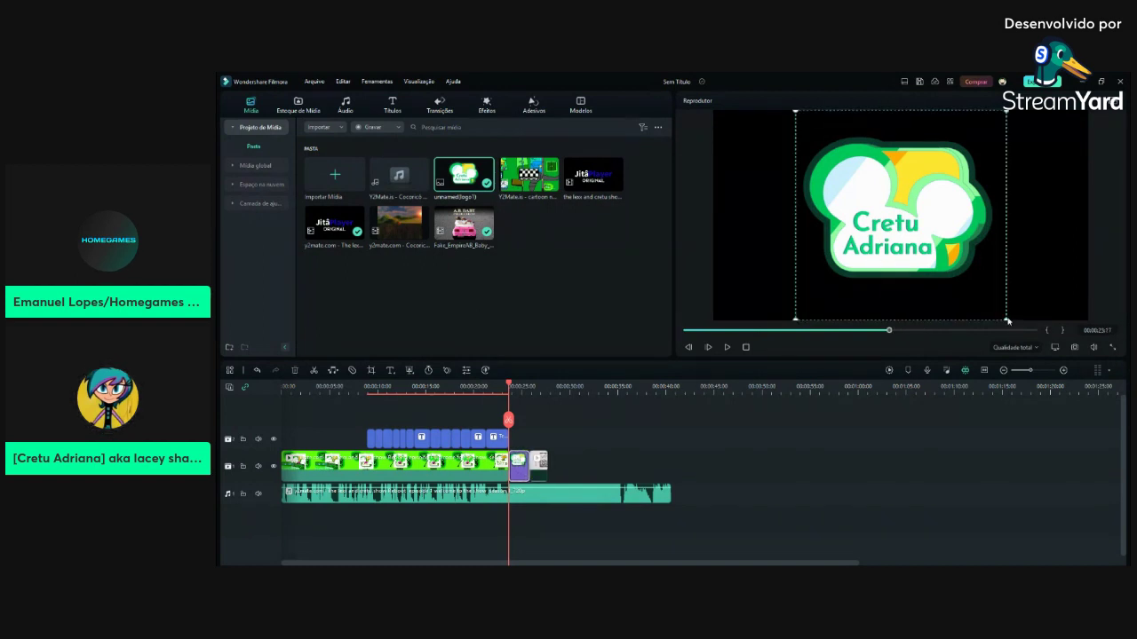
left_click_drag(1006, 319, 970, 286)
left_click(849, 492)
mouse_move(887, 331)
left_mouse_down()
mouse_move(872, 332)
mouse_move(884, 333)
left_mouse_up()
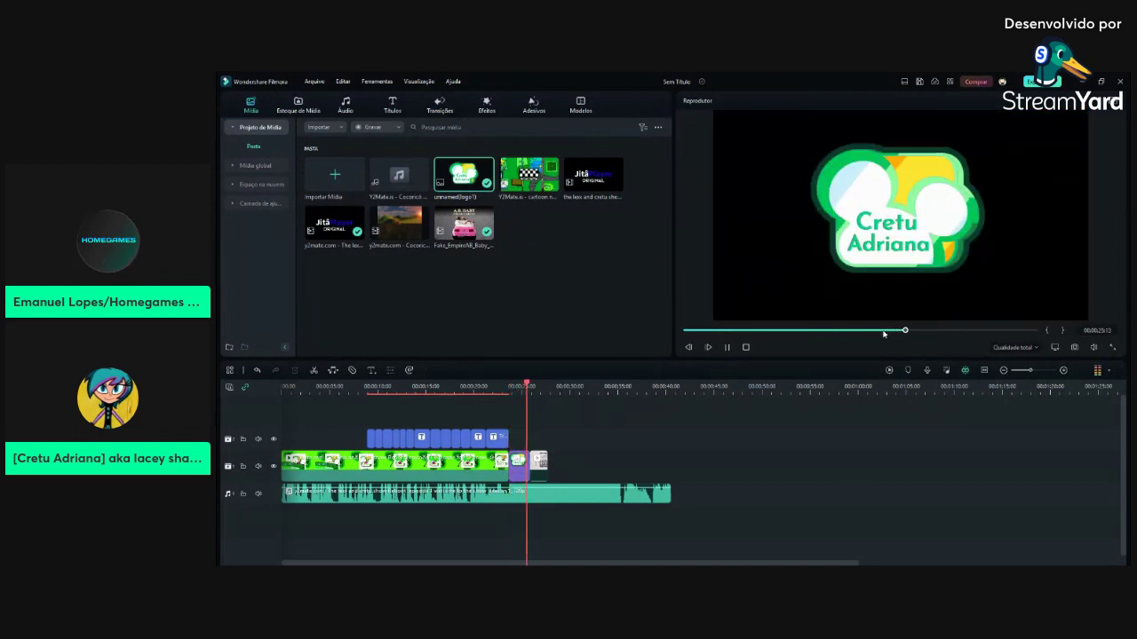
left_click(730, 348)
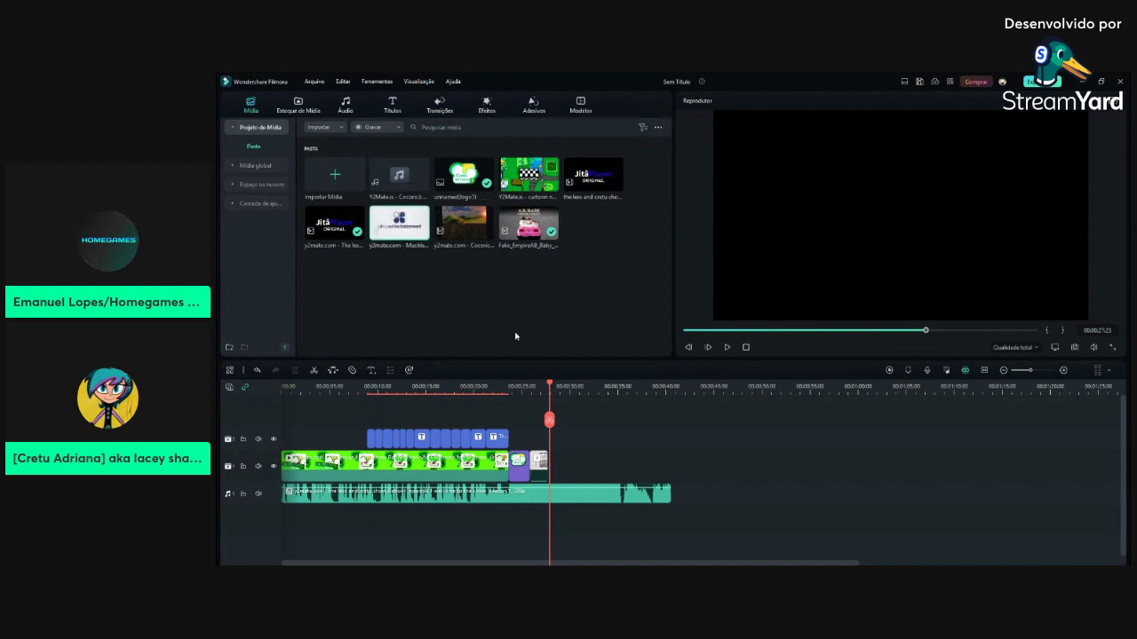
Add the studio-logo video at the track end and cut away everything after the split
left_click_drag(399, 228, 544, 471)
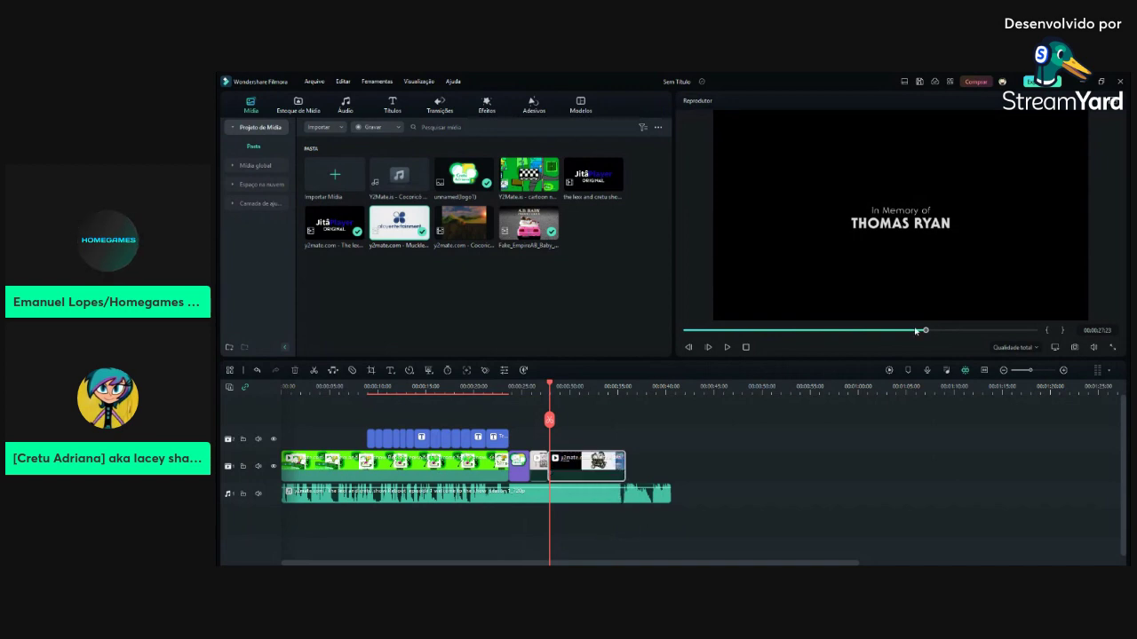
left_click_drag(926, 331, 958, 336)
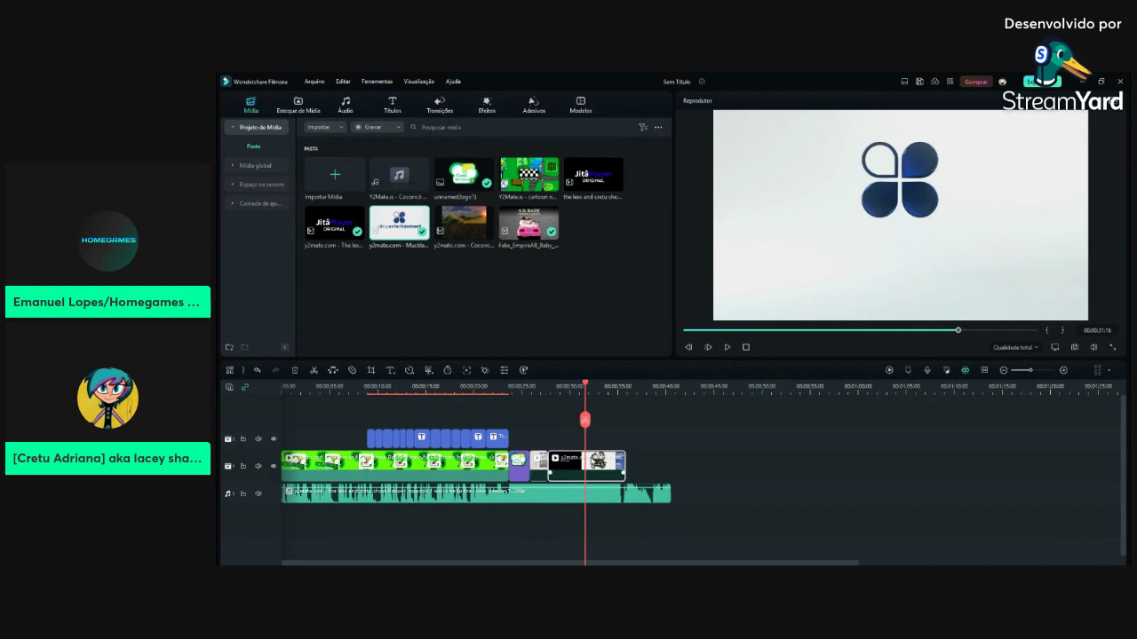
key("ctrl+b")
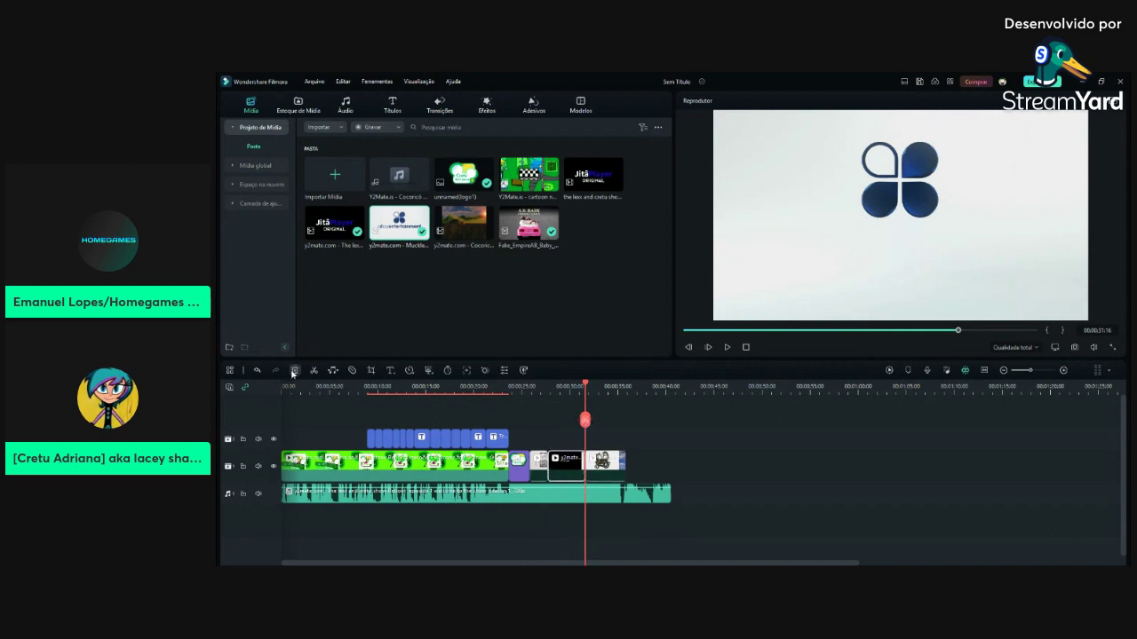
left_click(293, 371)
left_click(934, 333)
left_click_drag(934, 333, 962, 331)
Cut and trim the music so it ends with the video at the Warner Bros. frame
left_click(638, 489)
left_click(314, 370)
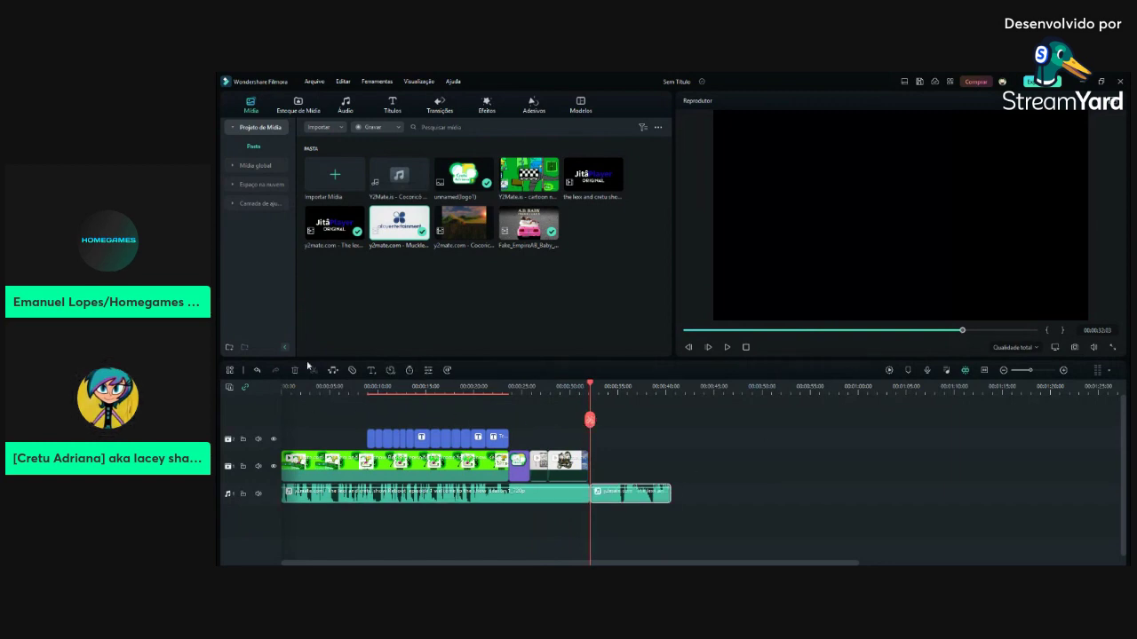
left_click(295, 371)
left_click_drag(1034, 330, 1012, 330)
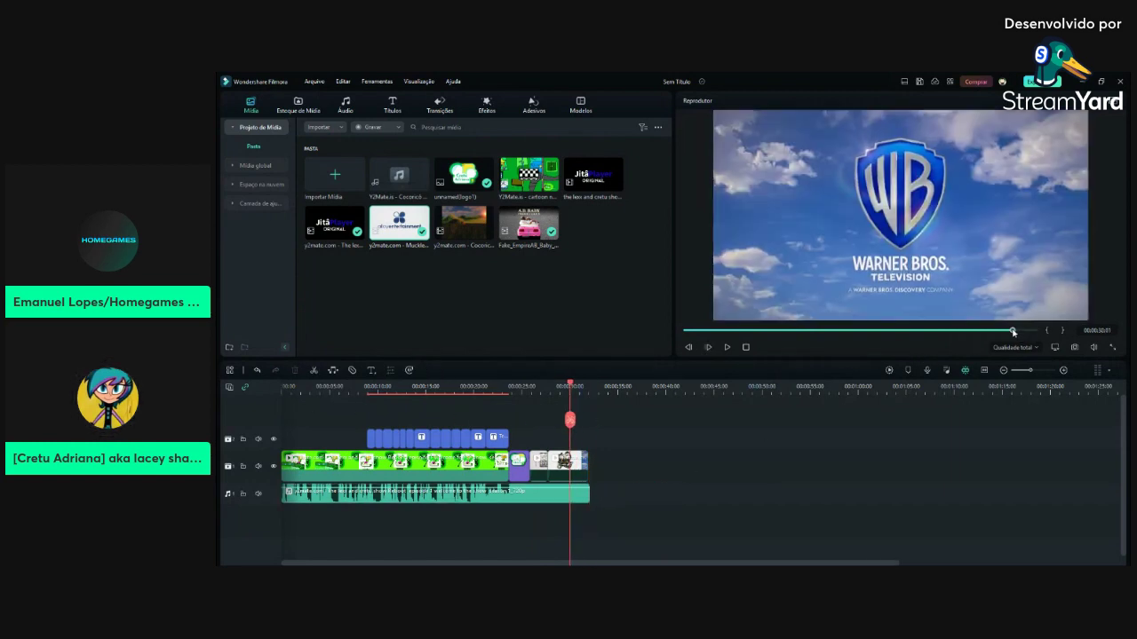
left_click(570, 500)
left_click_drag(588, 492, 580, 492)
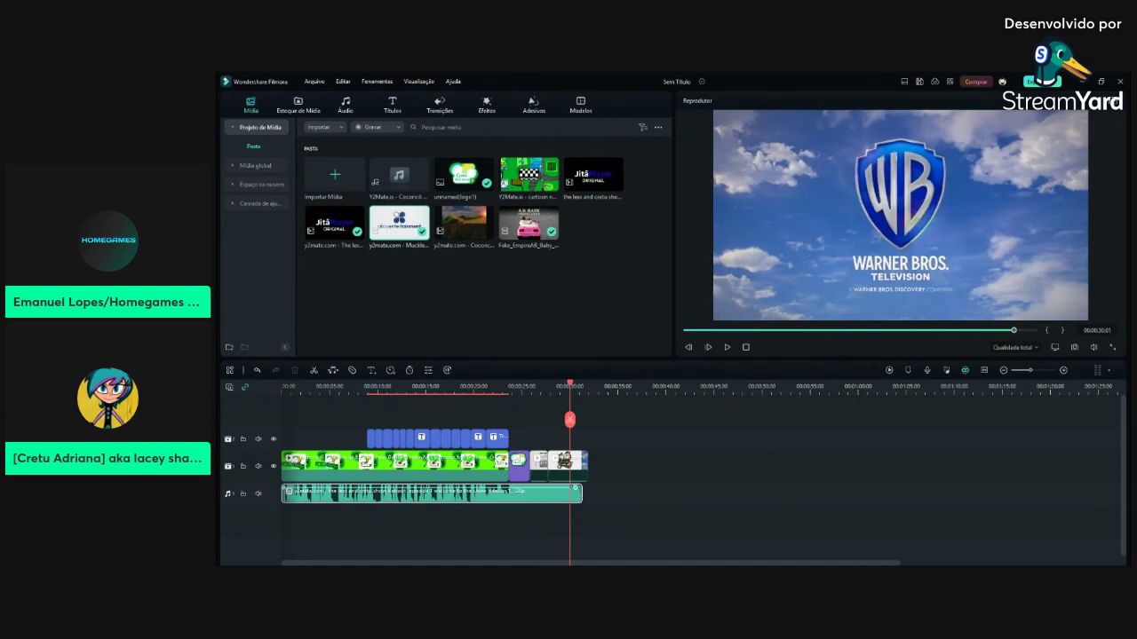
Play the ending and the whole video, then select the music at the Warner Bros. frame
key("space")
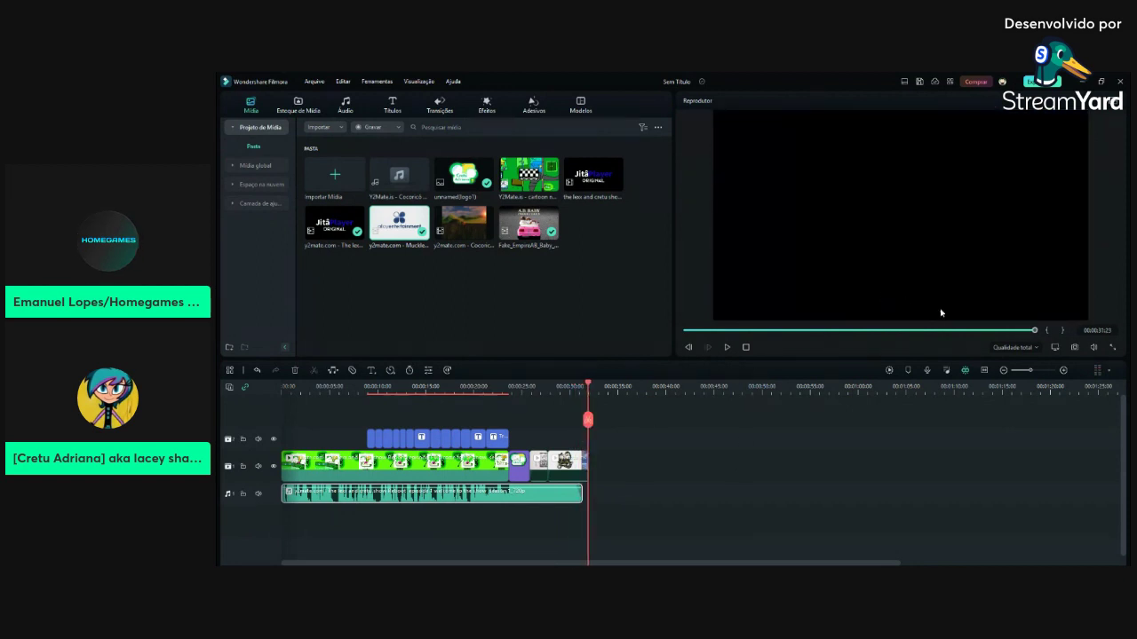
key("space")
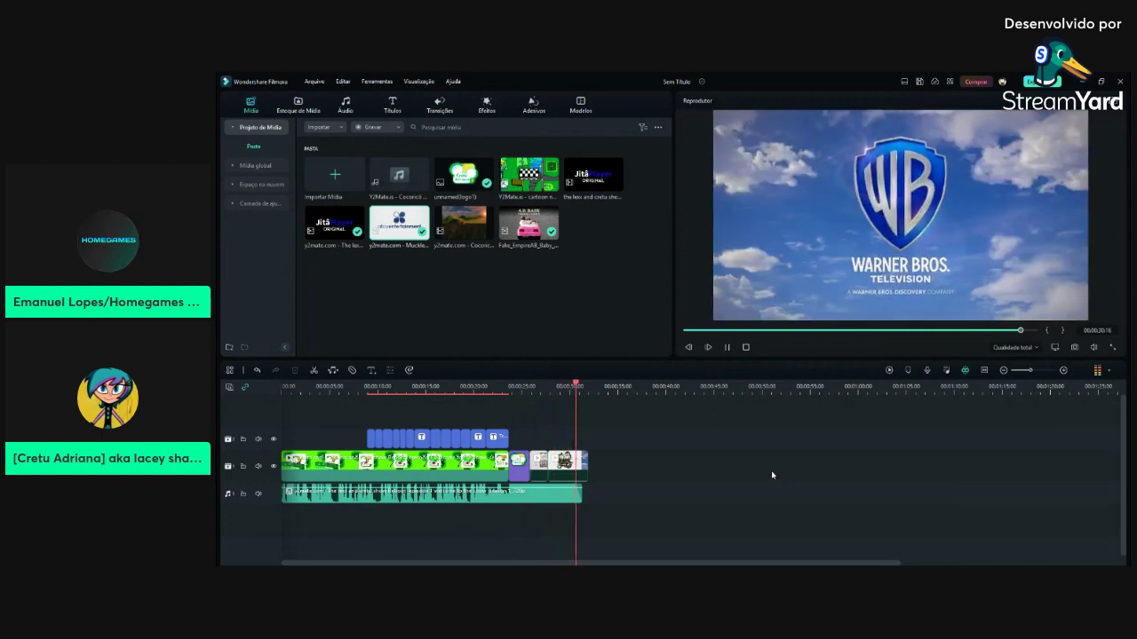
left_click(581, 499)
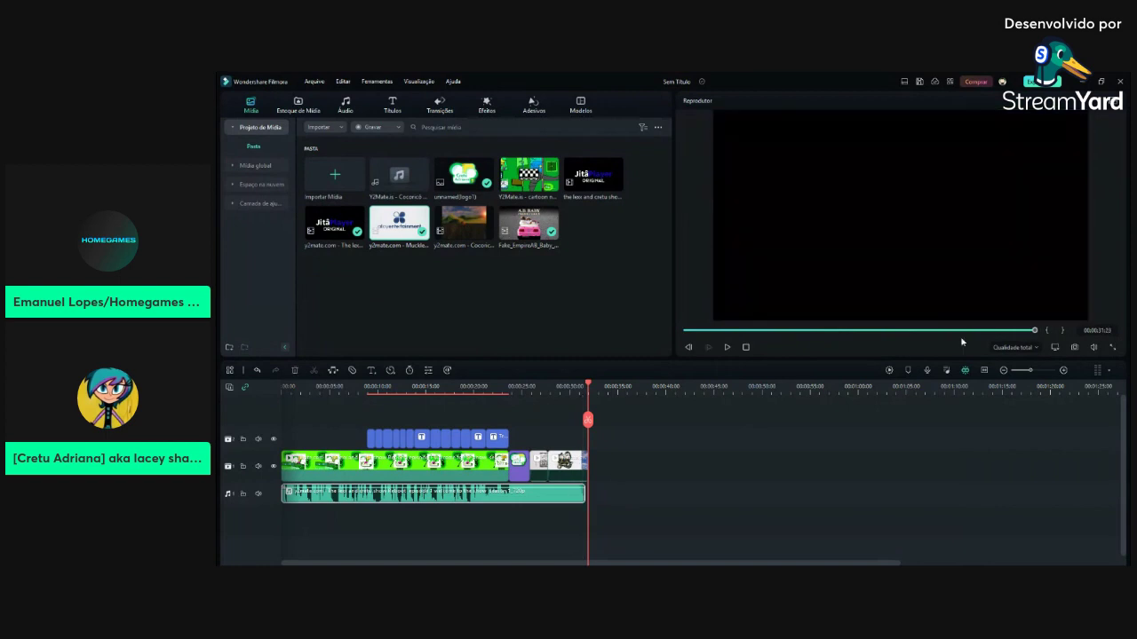
left_click_drag(1035, 332, 1030, 331)
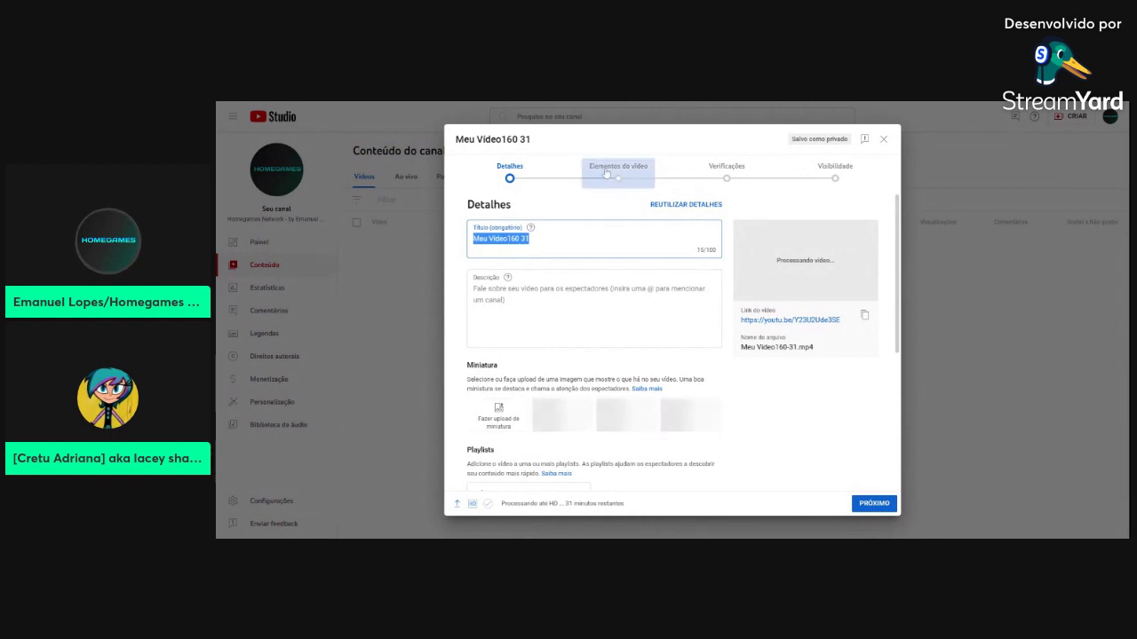
Replace the default title with 'The Lexx & Cretu Show (2023 series adaptation'
key("BackSpace")
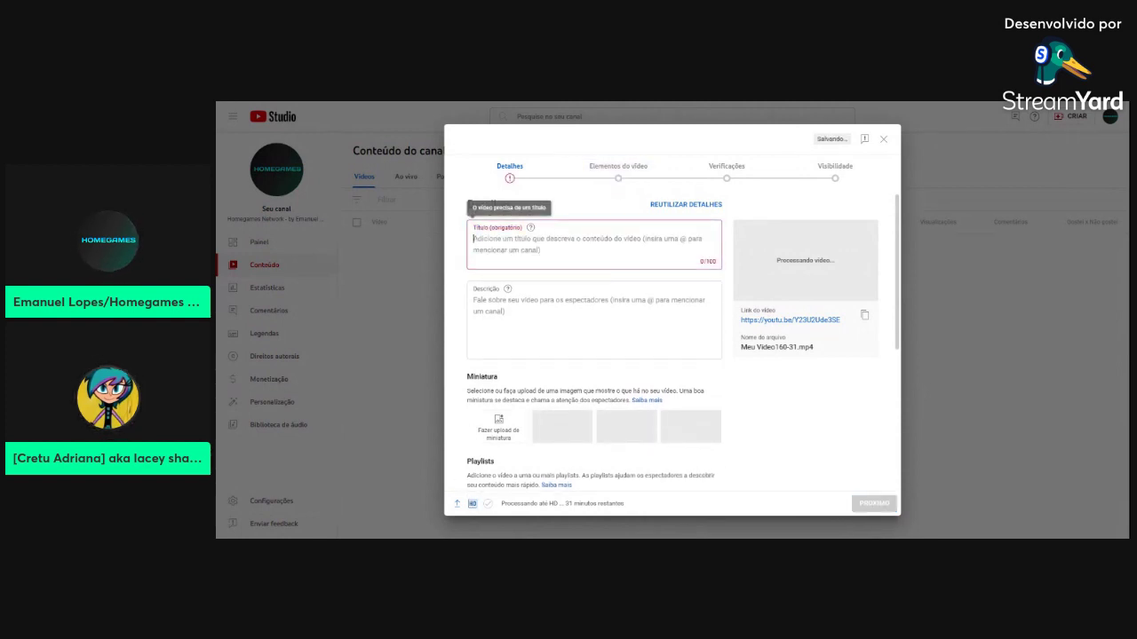
type("C")
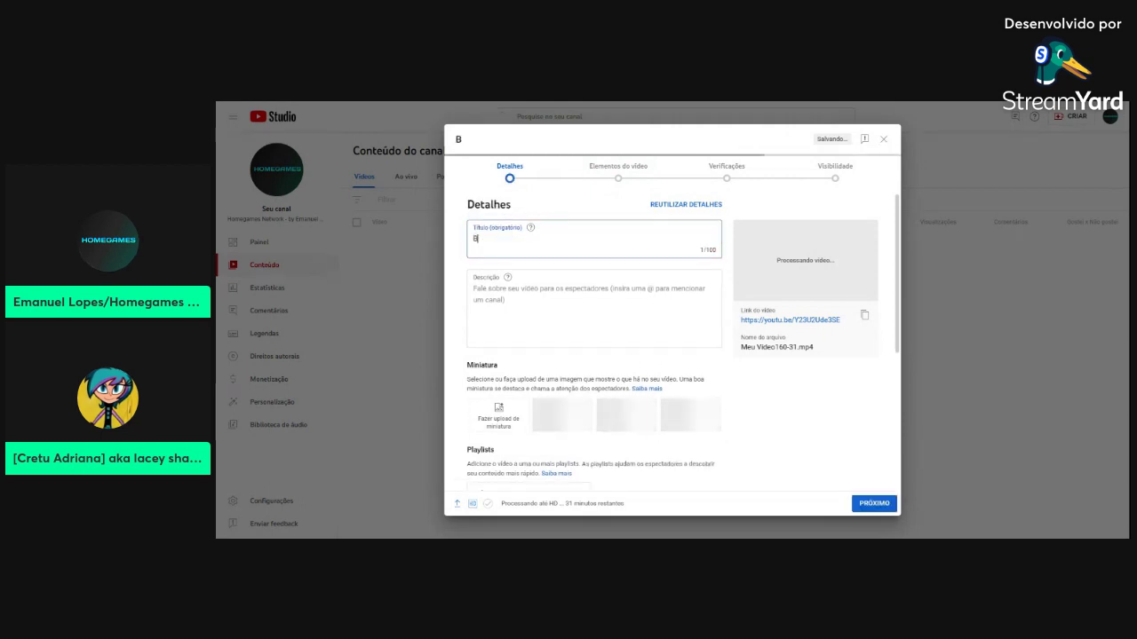
key("BackSpace")
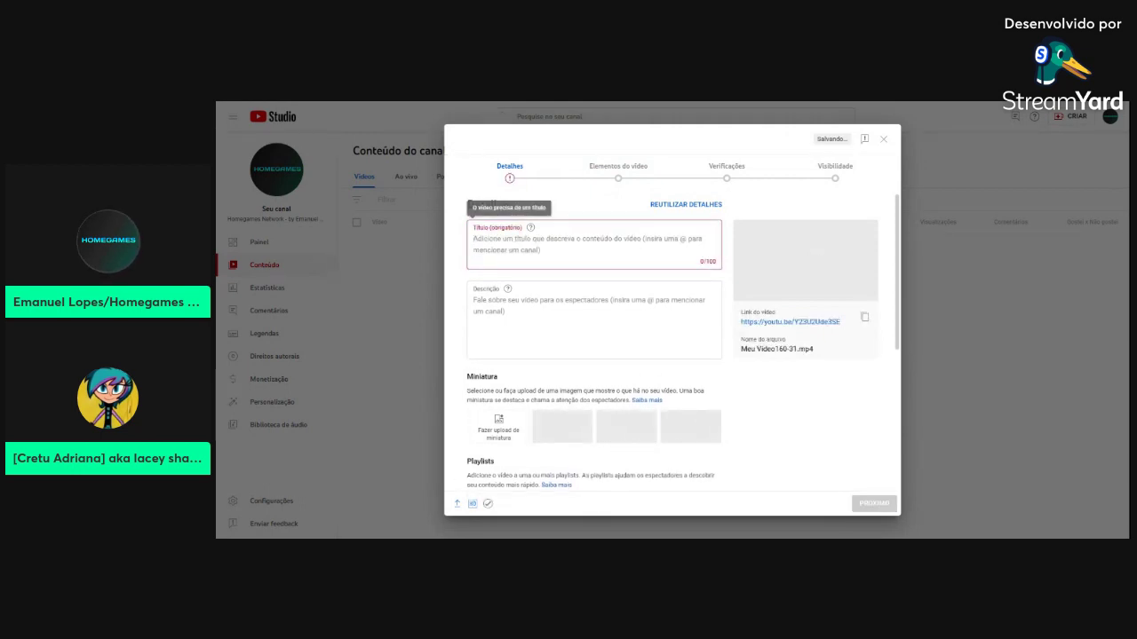
type("The Le")
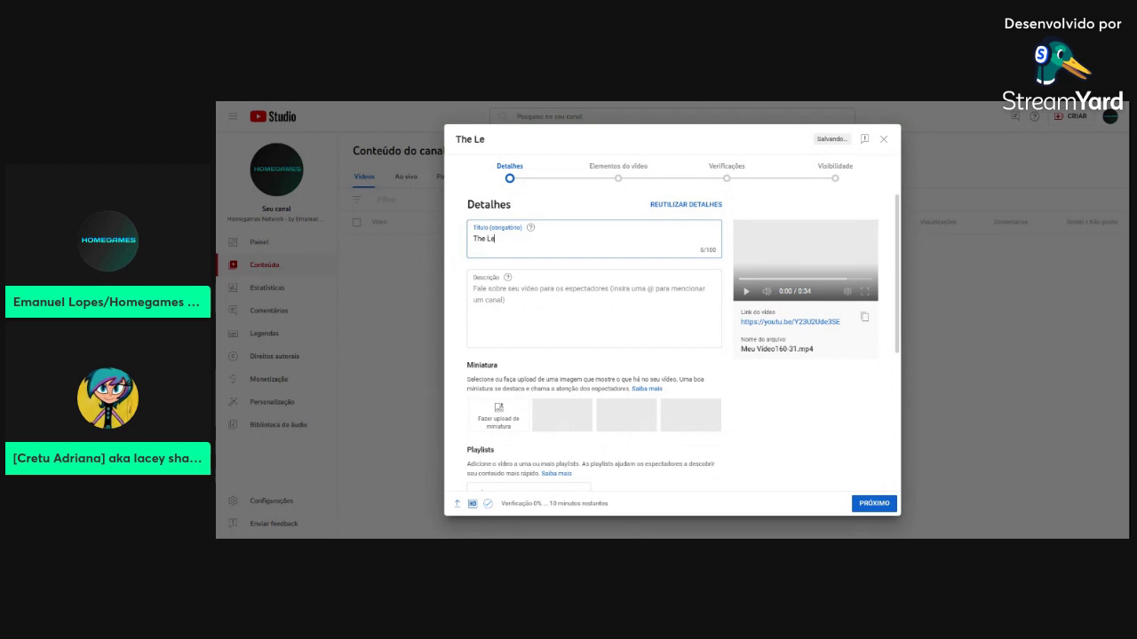
type("xx & Cretu")
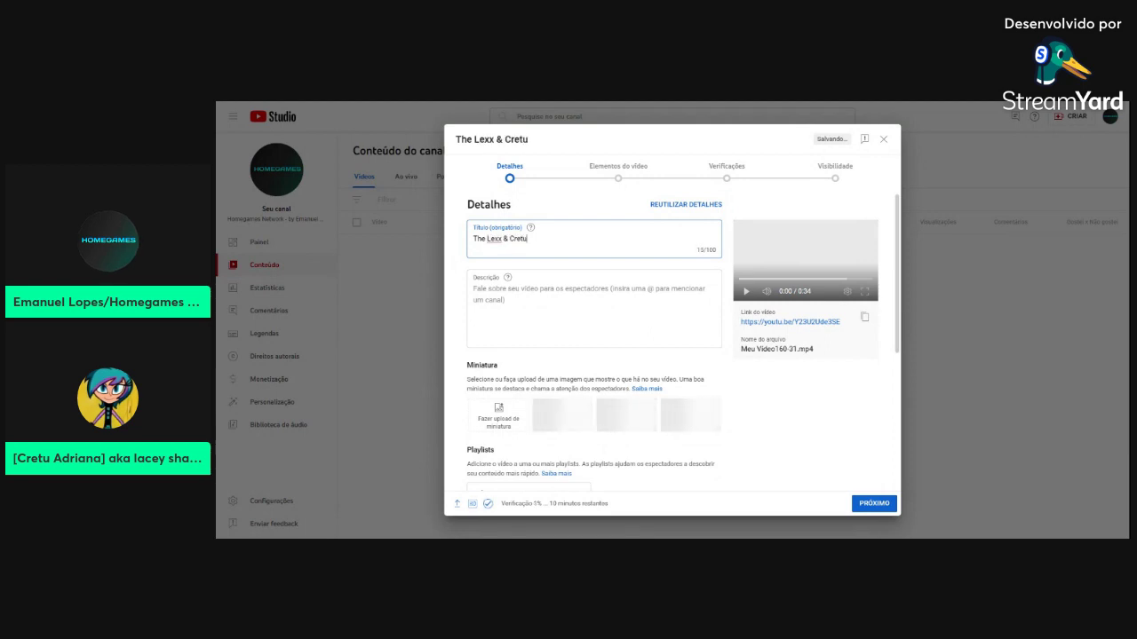
type(" Show (2")
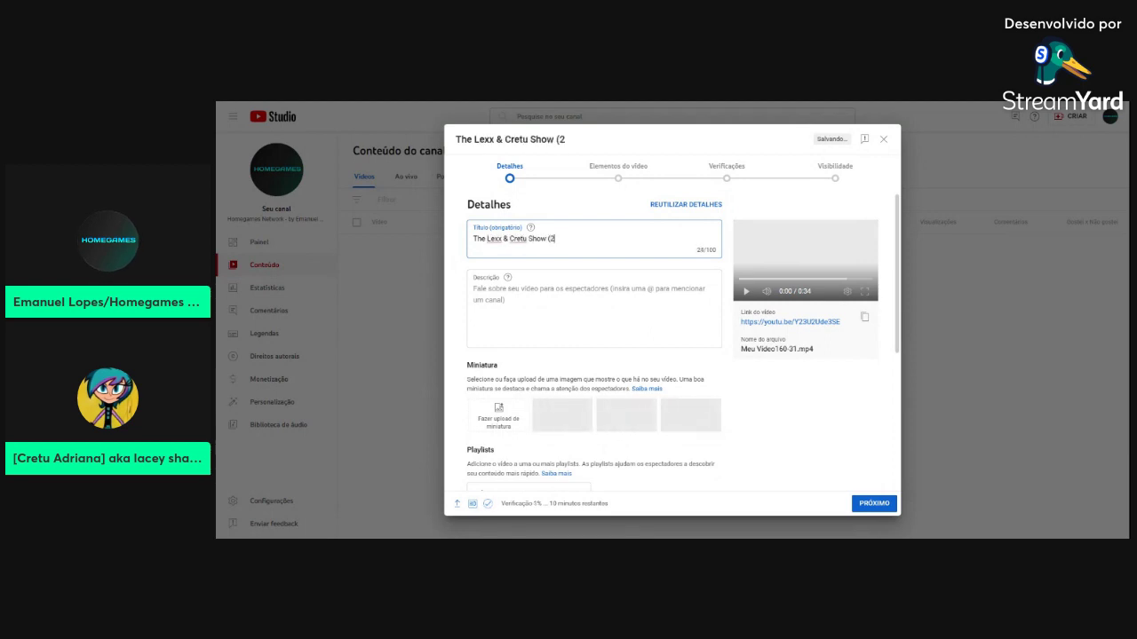
type("023 SIE")
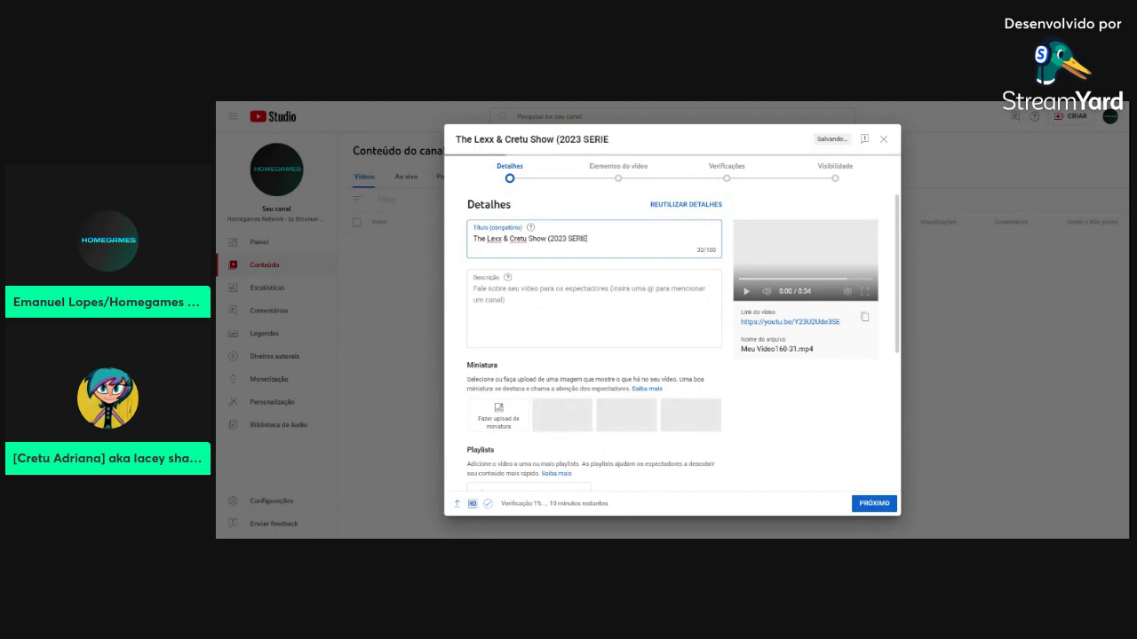
key("BackSpace")
key("BackSpace")
key("BackSpace")
type("se")
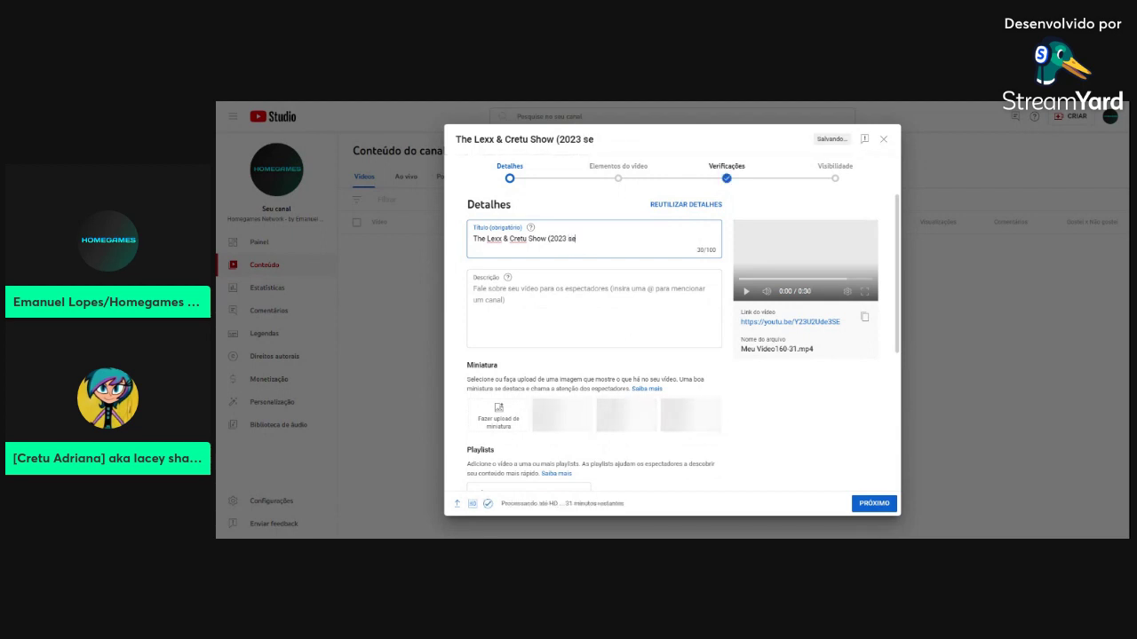
type("ries adaptati")
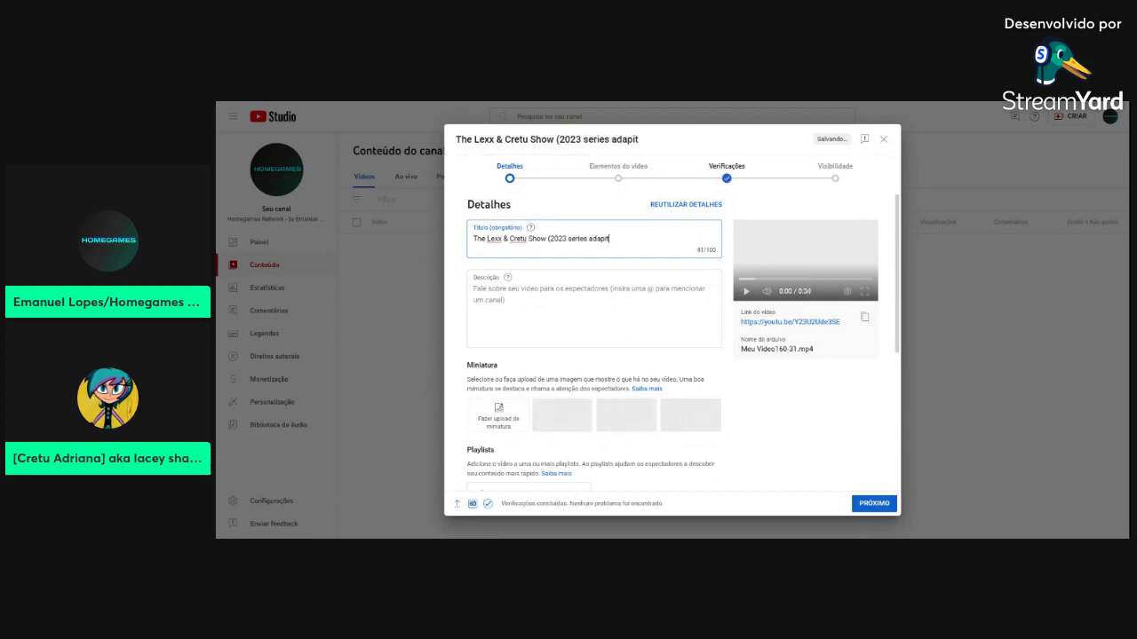
type("on")
Change it to 'tv show adaptation' and end the title with '- Season 1 Finale Credits (60fps)'
left_click(567, 239)
type("tv")
key("BackSpace")
key("Delete")
key("Delete")
key("Delete")
key("Delete")
key("Delete")
key("Delete")
type("show")
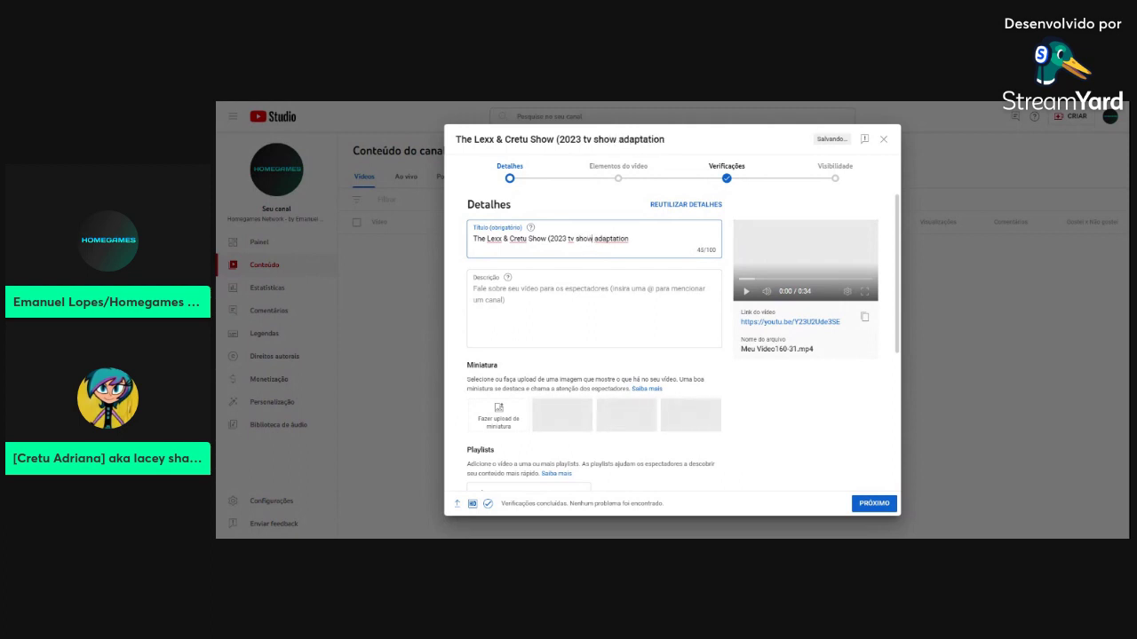
left_click(629, 239)
type(")")
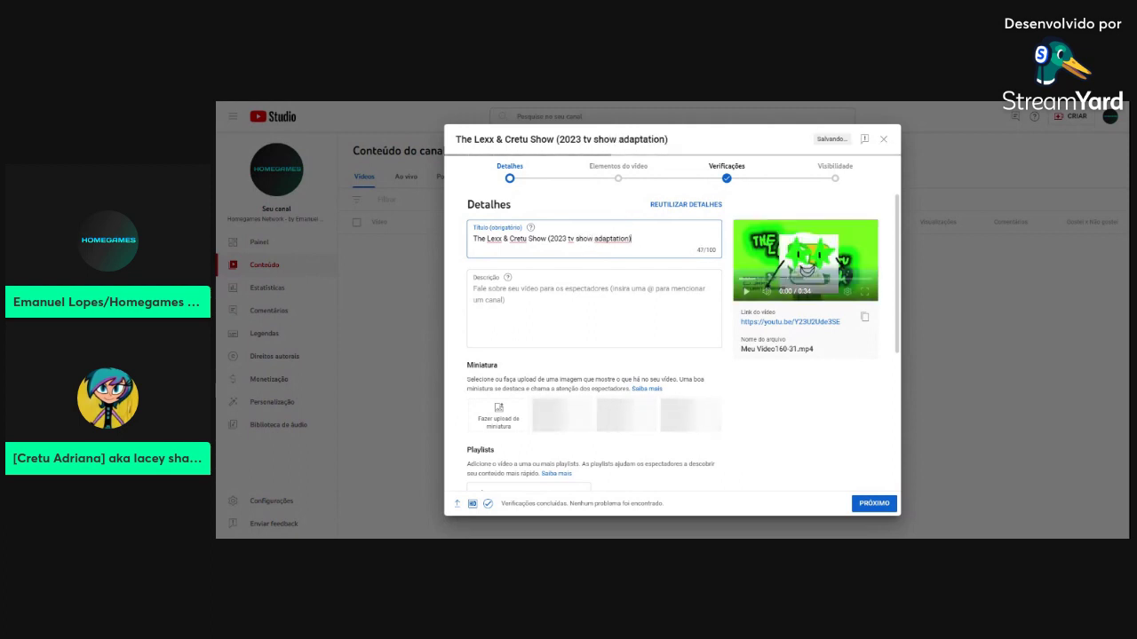
type(" - Serr")
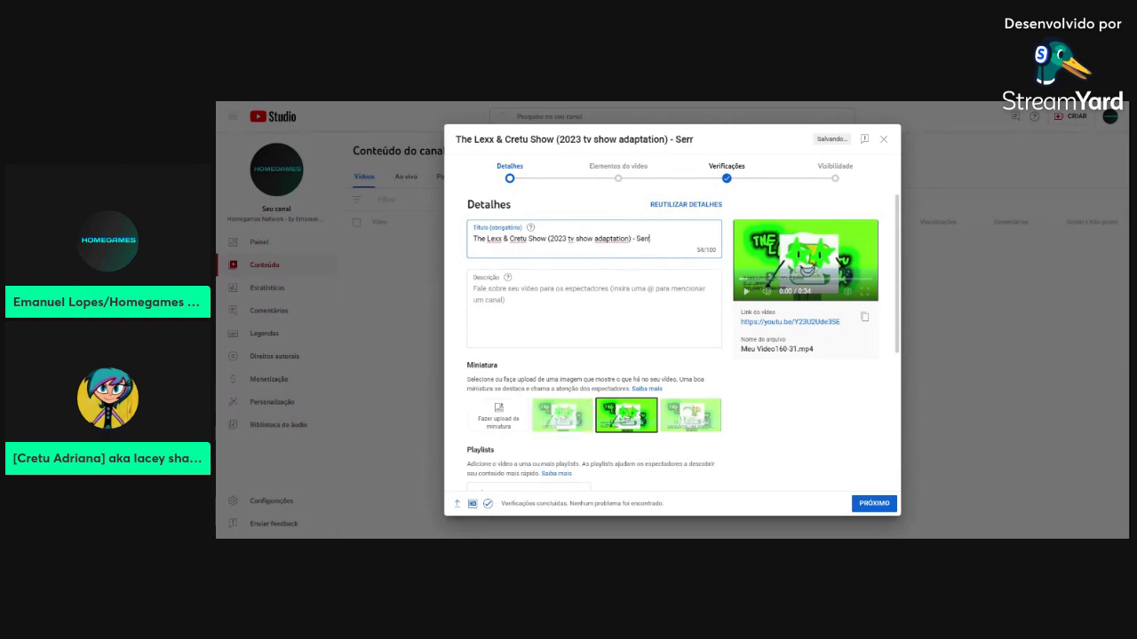
type("ies Finale")
key("Delete")
key("Delete")
key("Delete")
key("Delete")
key("Delete")
type("eason 1 Finale Credits")
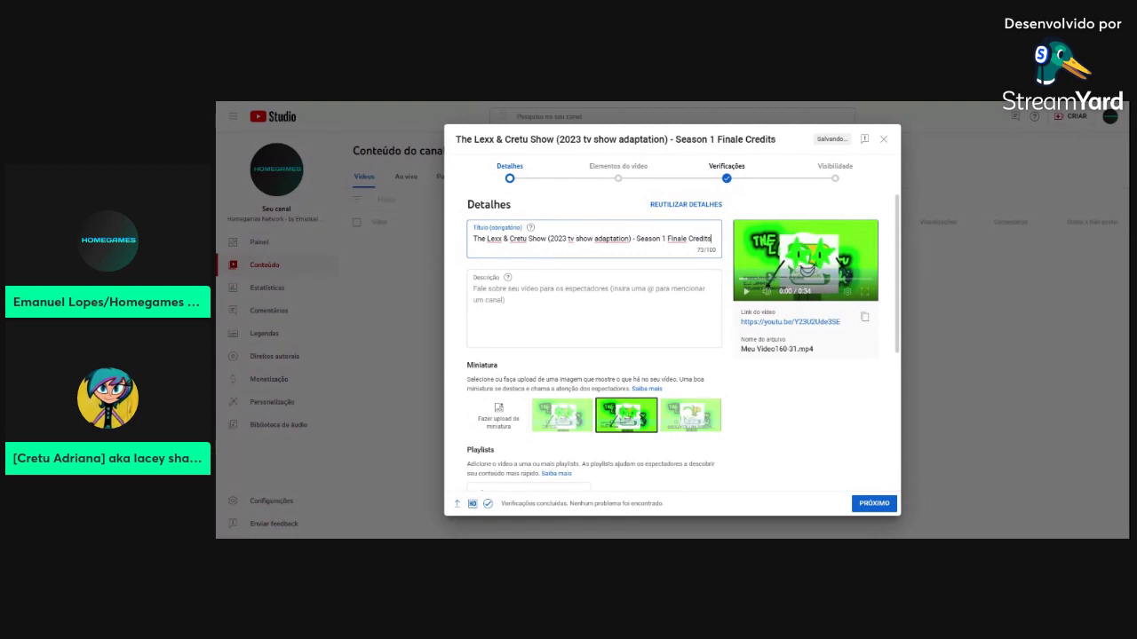
type(" (60fps")
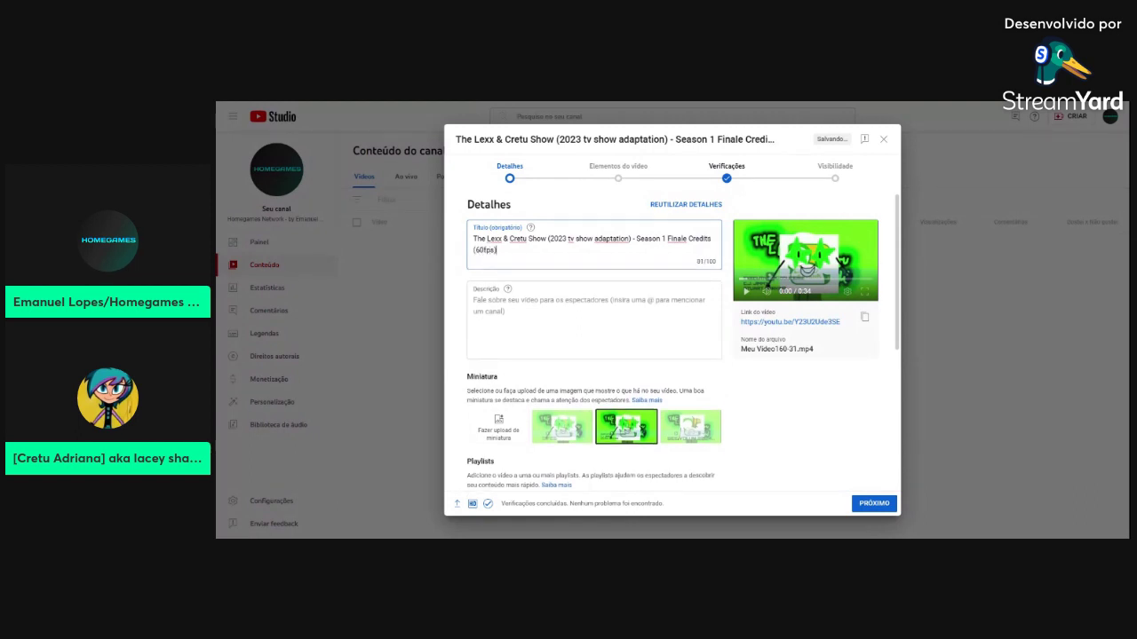
type(")")
left_click(635, 291)
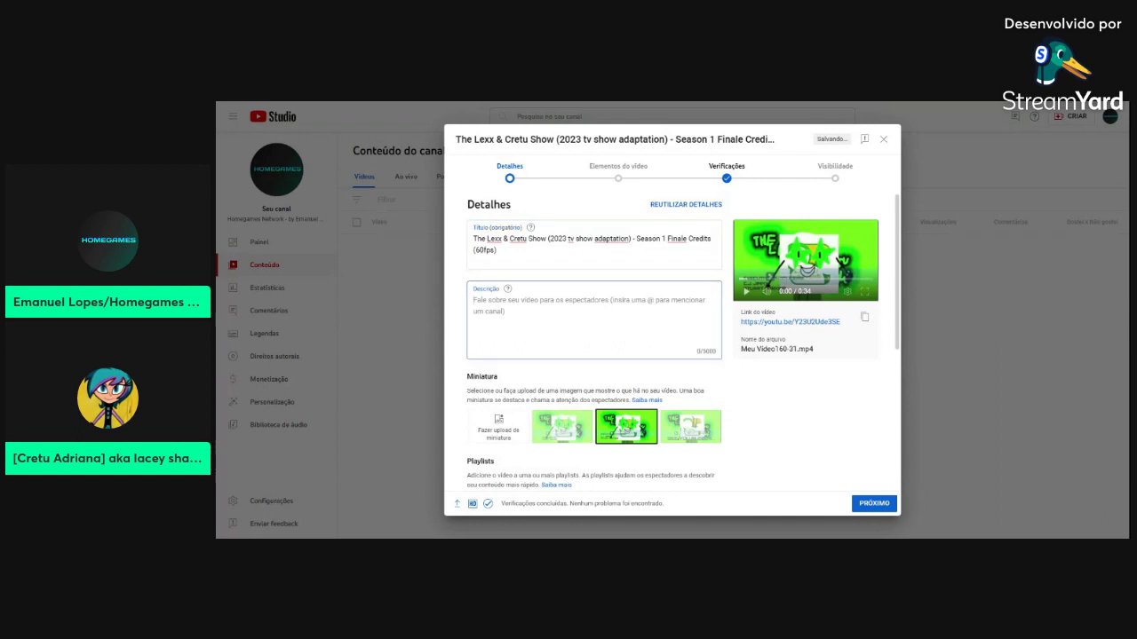
Type the first description line 'Next season coming 2024, folks!'
type("S")
key("BackSpace")
type("T")
key("BackSpace")
type("Next Seaso")
key("Delete")
type("s")
key("End")
type("coming 202")
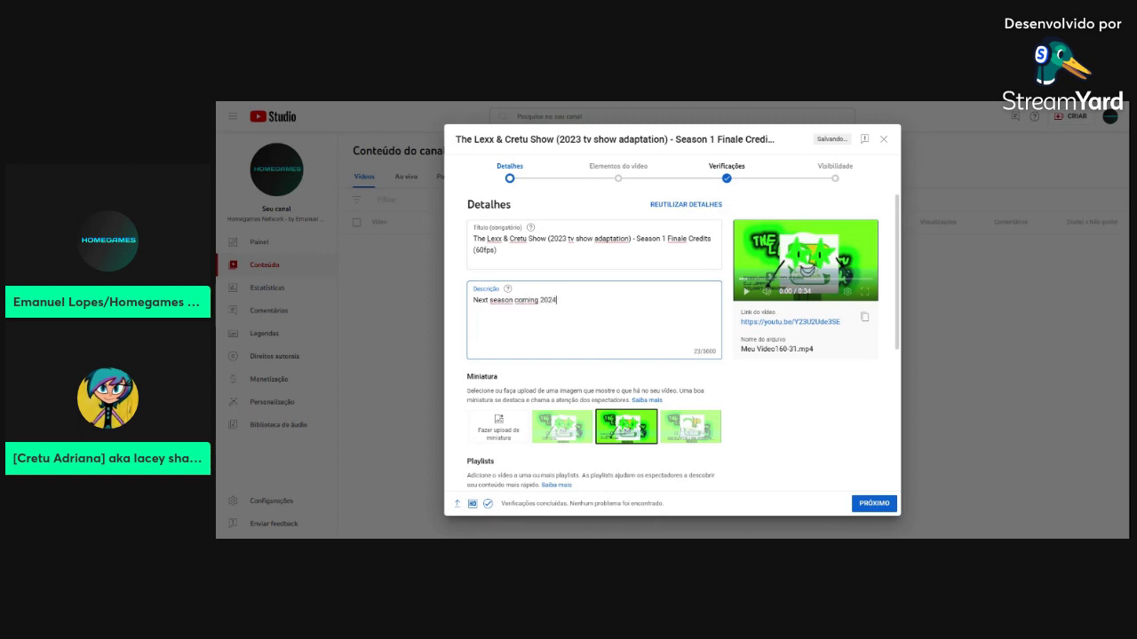
type("4, folks!")
left_click_drag(557, 300, 424, 309)
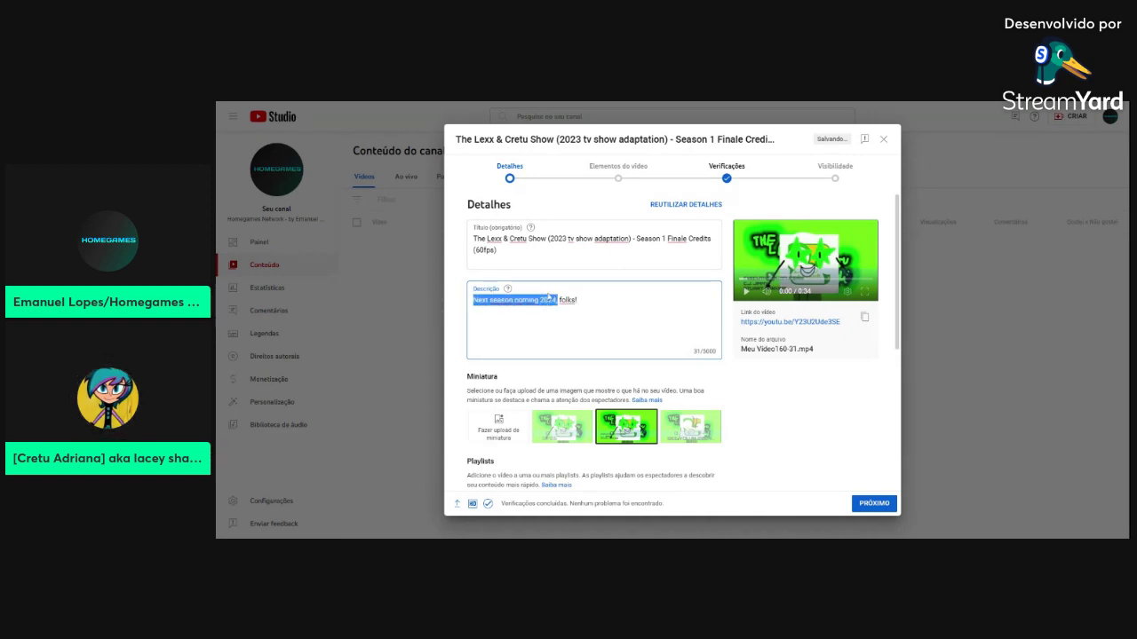
key("End")
Add 'Anyway, see you in 2024!' and the 'NOTA: Falso' line below it
key("Return")
key("Return")
type("Anyway, see you later")
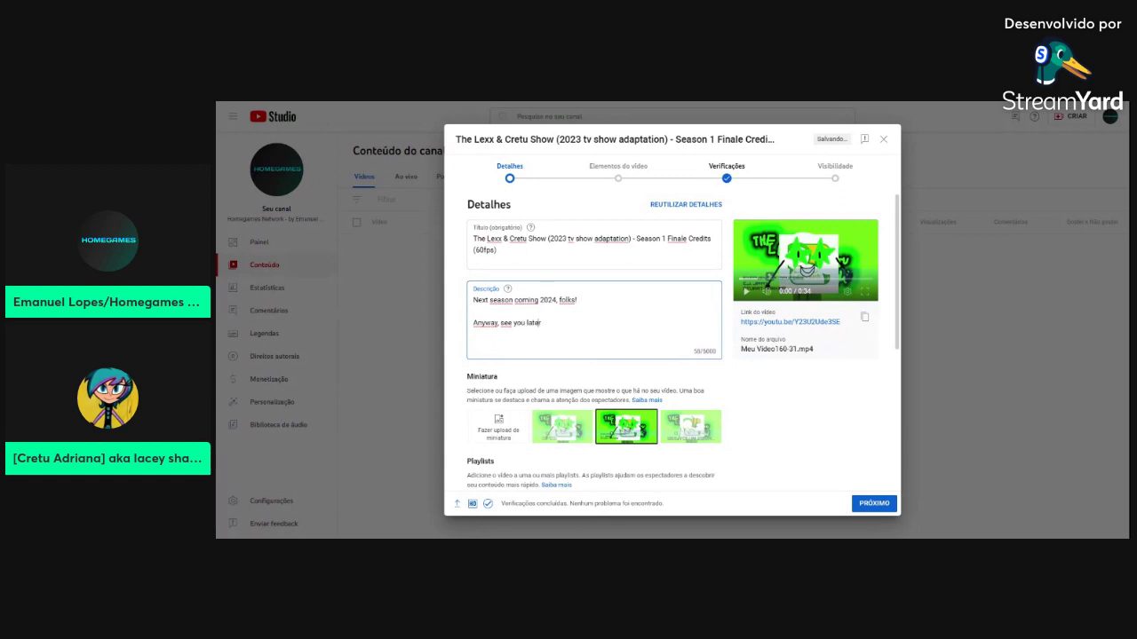
key("BackSpace")
key("BackSpace")
key("BackSpace")
key("BackSpace")
key("BackSpace")
type("in 20")
key("Return")
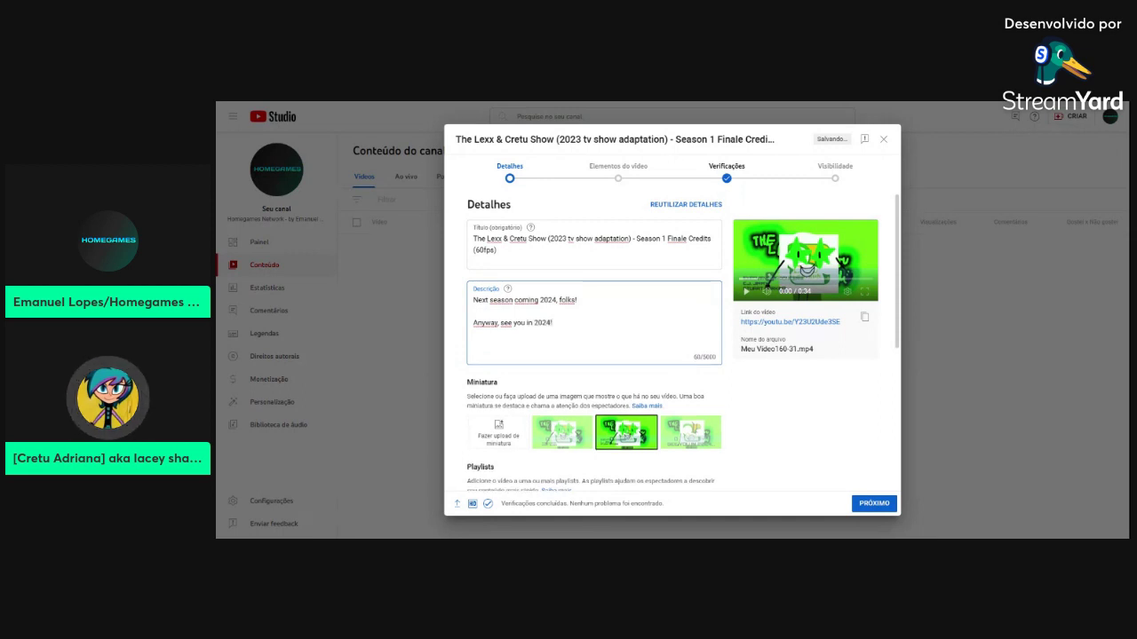
key("BackSpace")
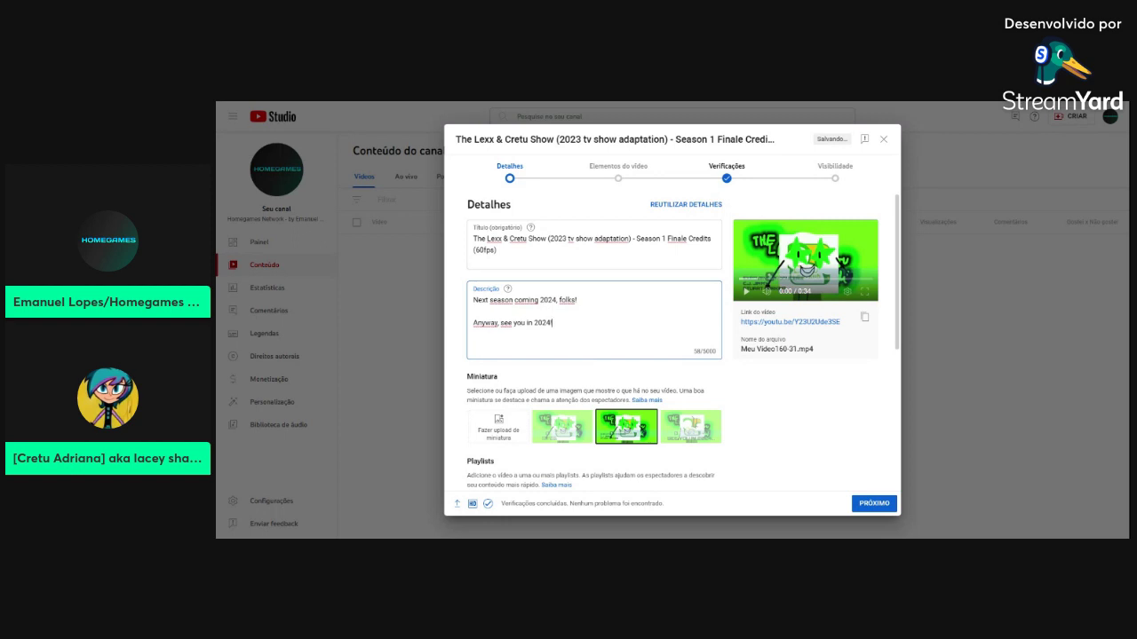
key("Return")
key("Return")
type("n 2024!  N")
type("OTA")
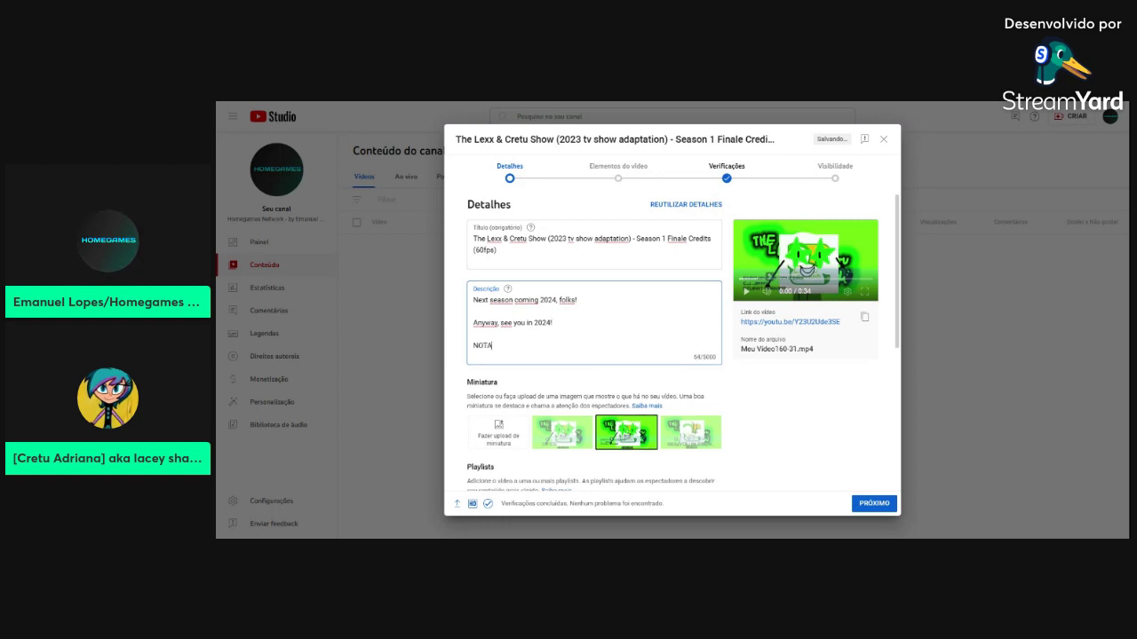
type(": Falso")
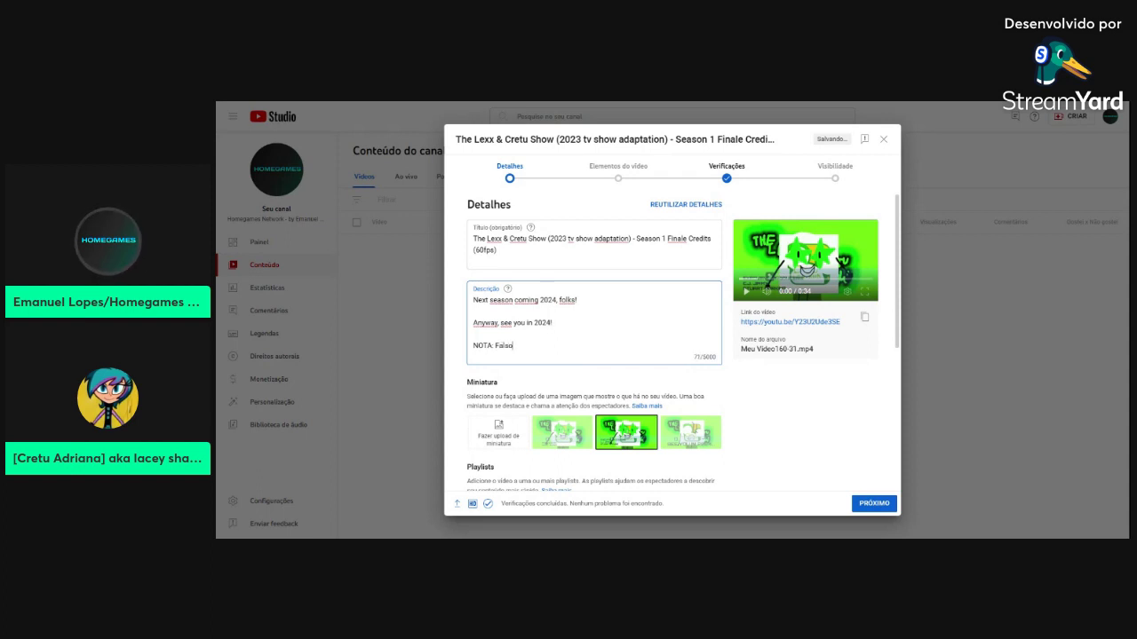
Add the closing line 'Criado com Wondershare Filmora 12' at the description's end
key("Return")
key("Return")
type("Criado com Wondershare Filmora 12")
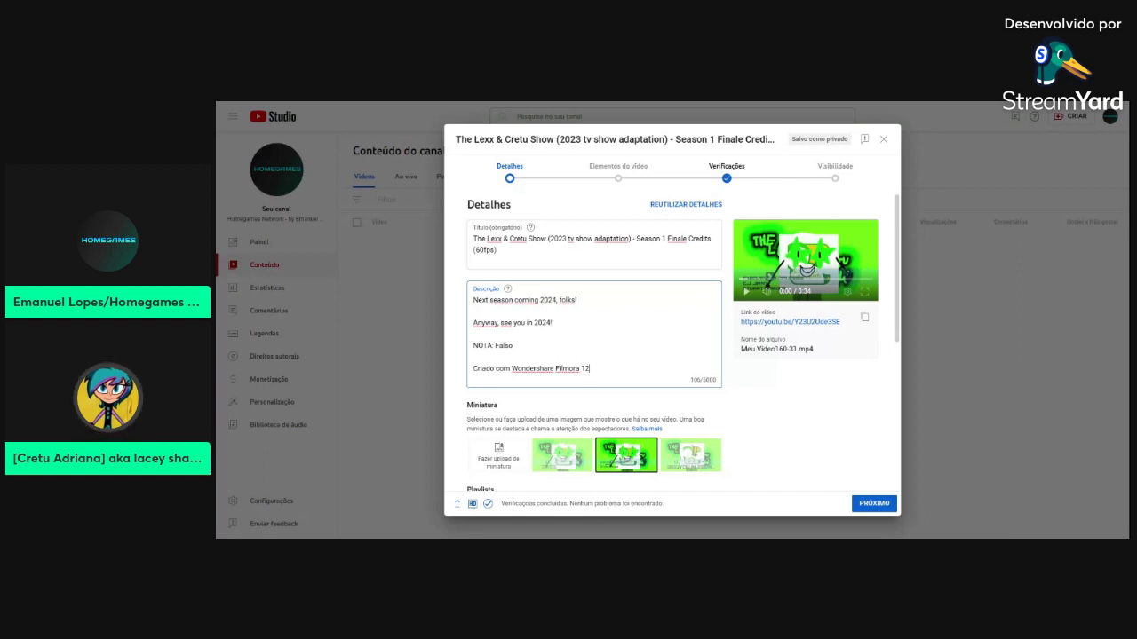
key("Return")
key("Return")
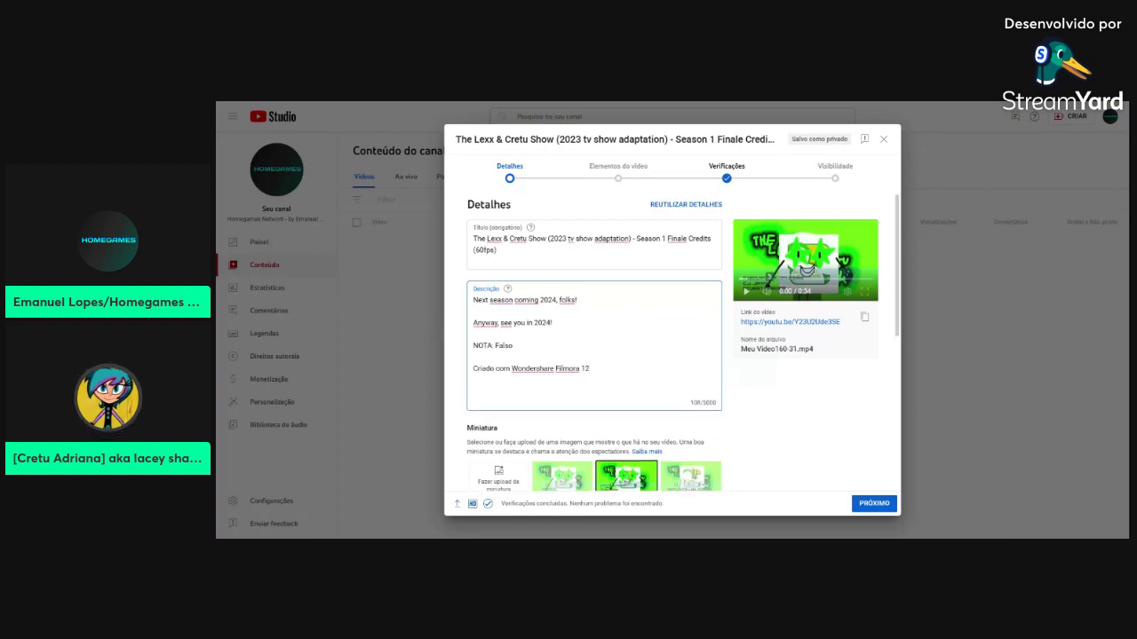
key("BackSpace")
key("BackSpace")
Insert a 'Requested by @' line at the description's top, mentioning the requesting channel
scroll(682, 342, "down", 3)
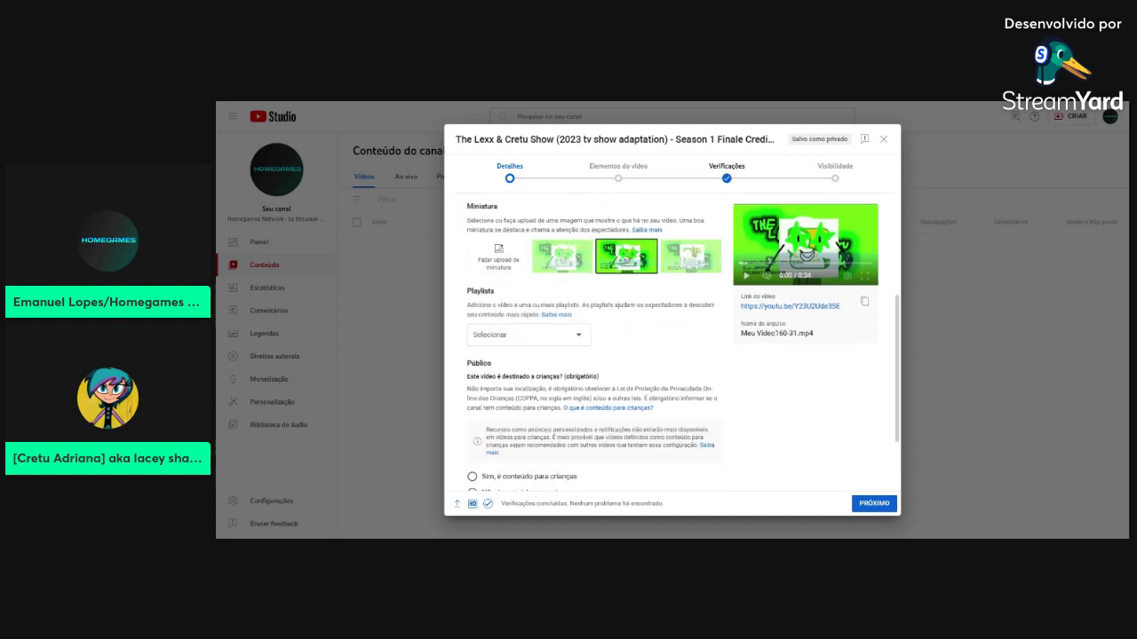
scroll(681, 342, "up", 3)
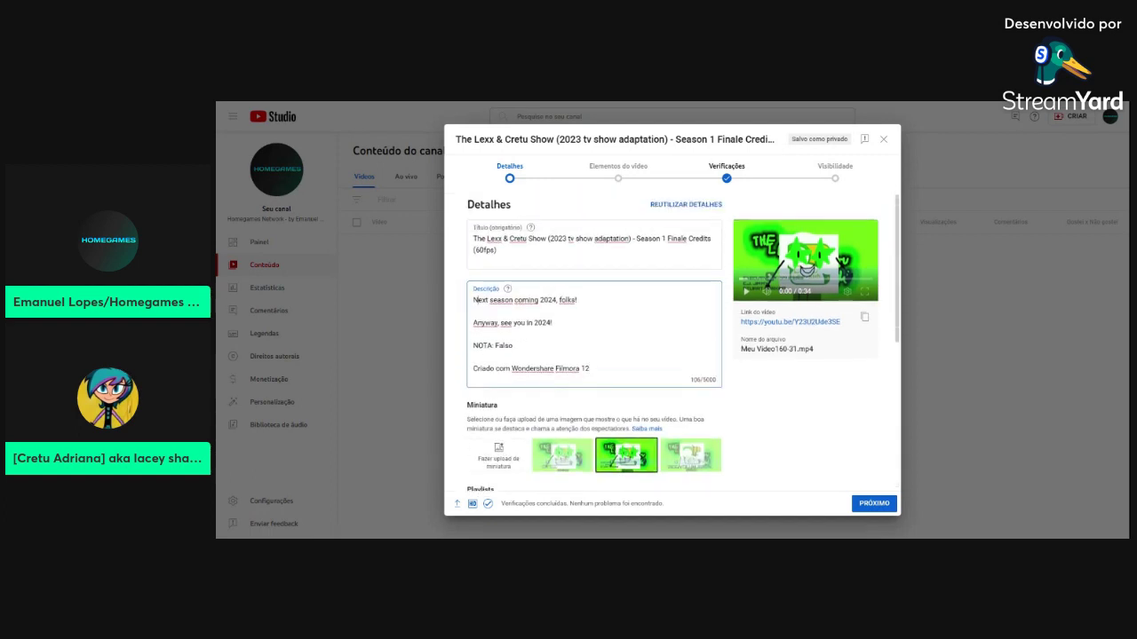
key("Return")
key("Return")
key("Up")
key("Up")
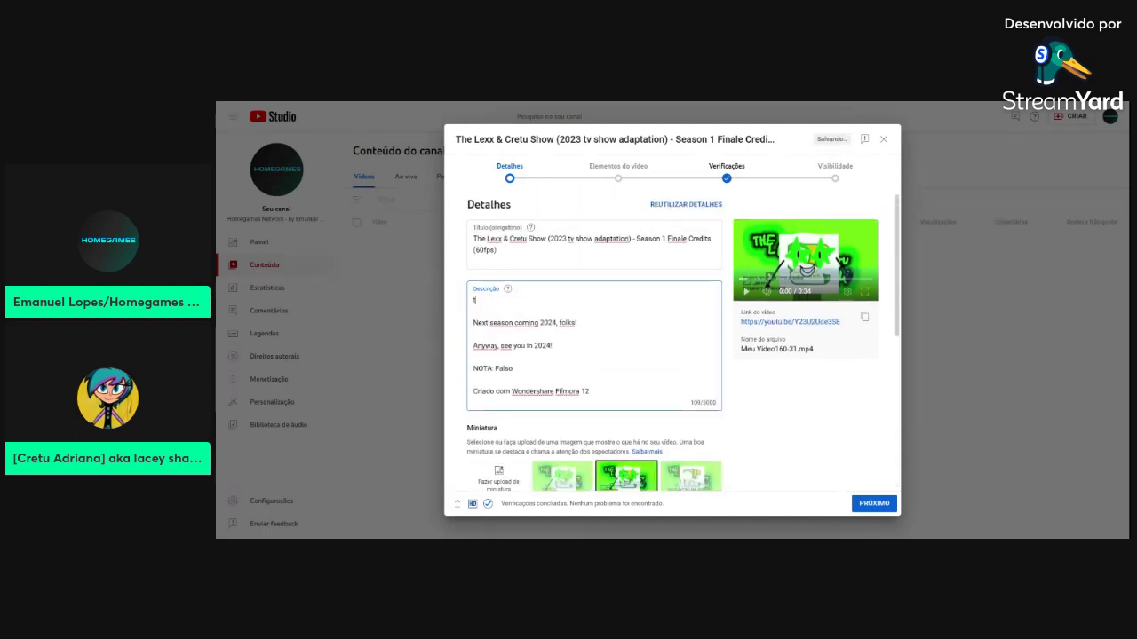
type("Thanks")
type("Requested!")
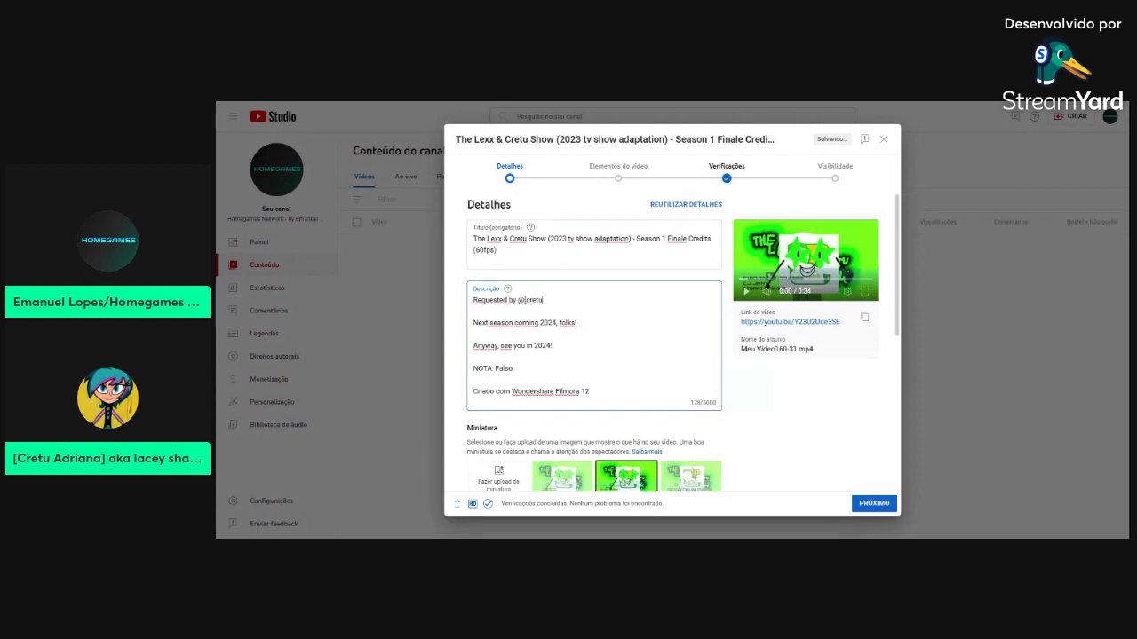
left_click(558, 325)
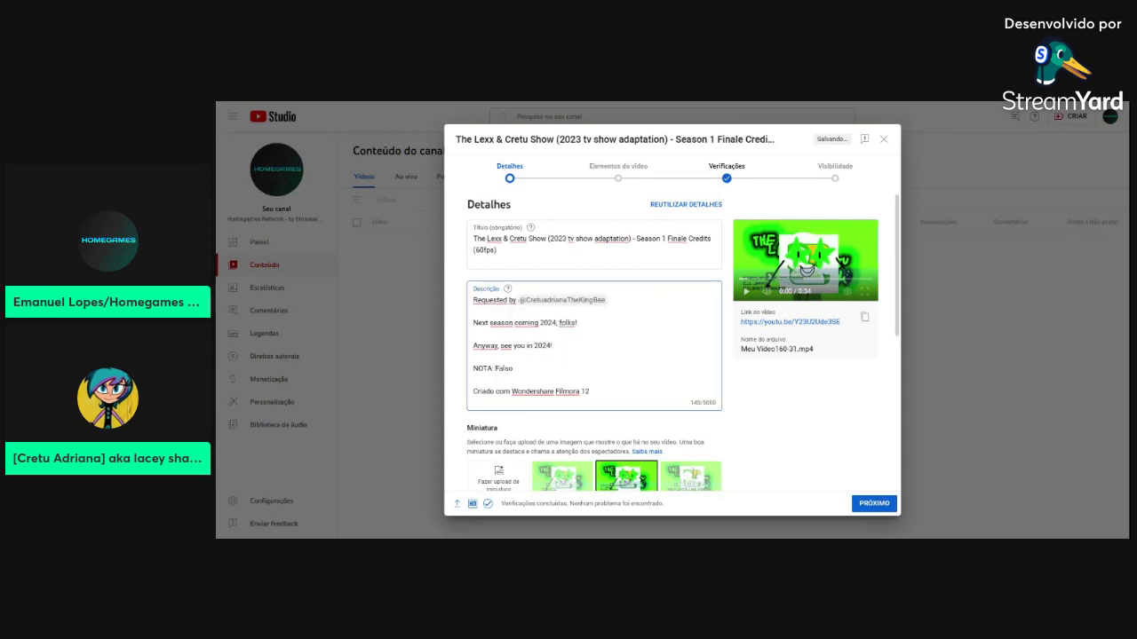
scroll(551, 413, "down", 5)
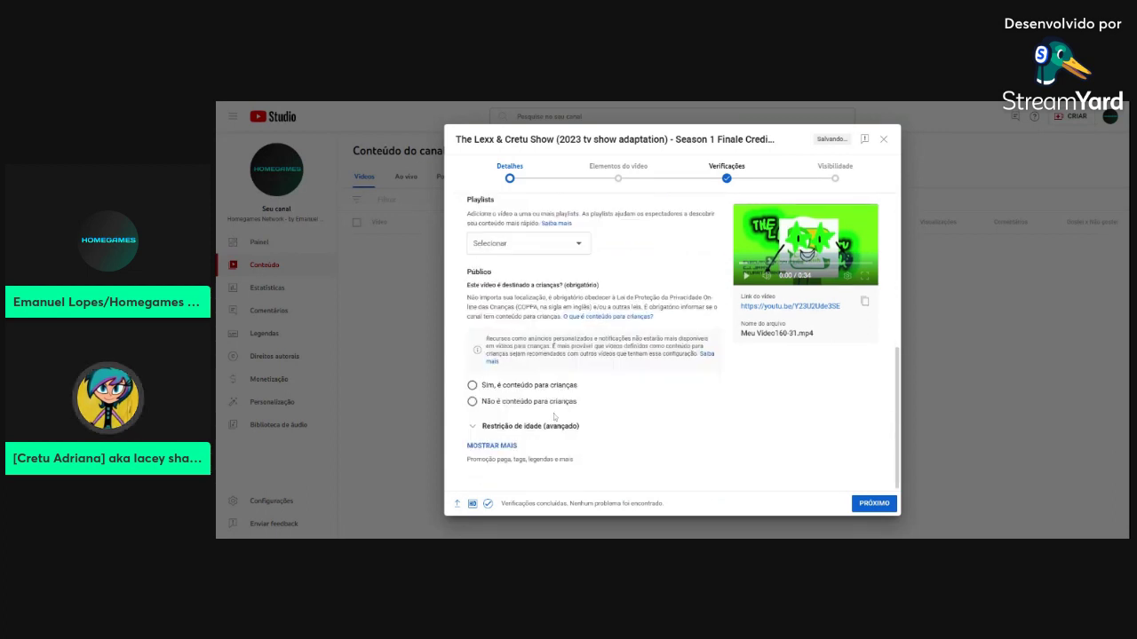
Skip past the video elements and checks pages, set visibility to Público, publish, and close the summary
left_click(874, 503)
left_click(873, 502)
left_click(874, 503)
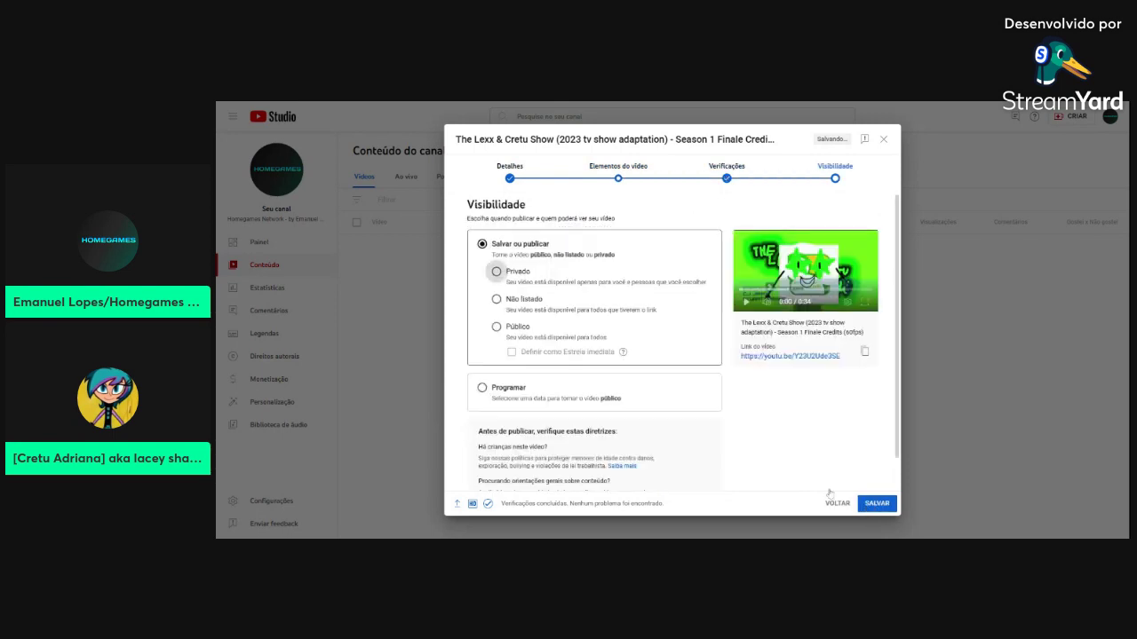
left_click(522, 328)
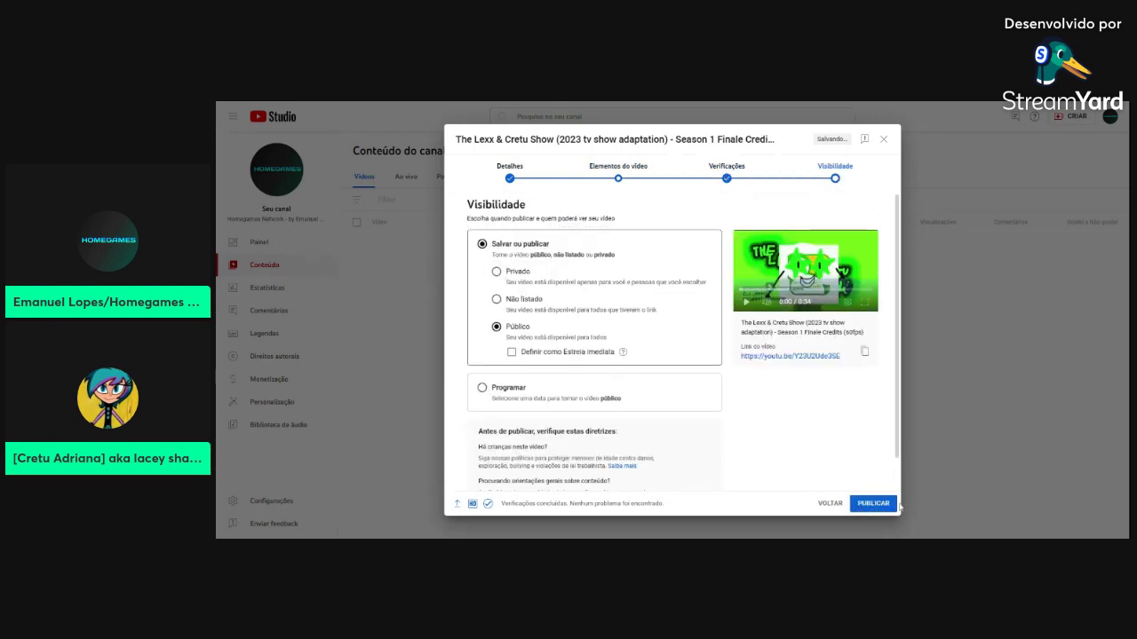
left_click(879, 503)
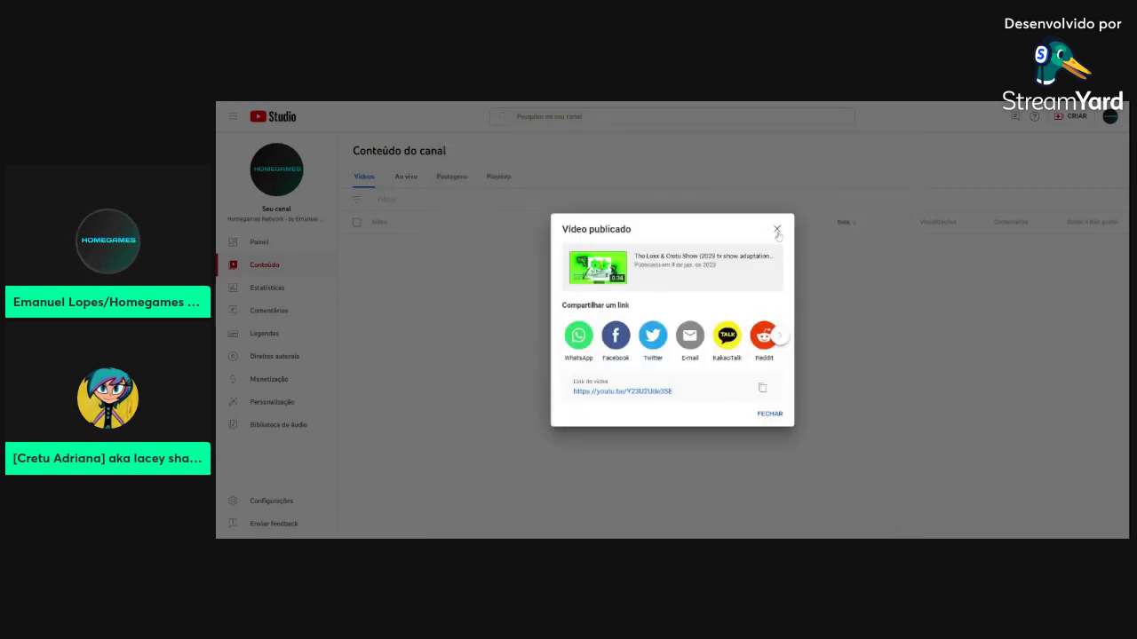
left_click(776, 229)
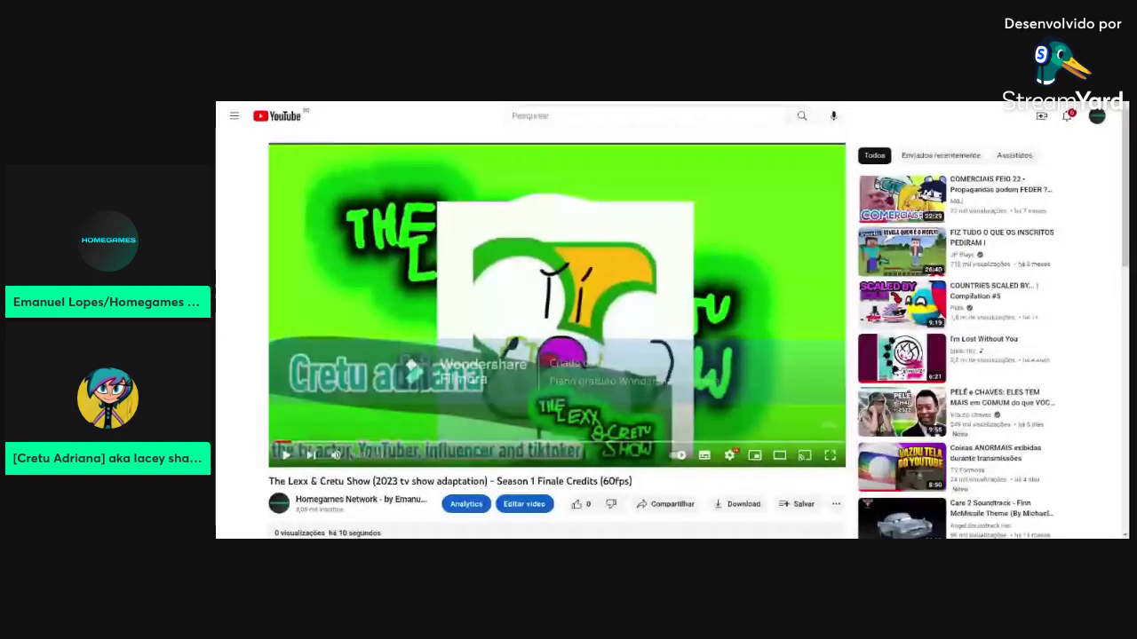
Start playback of the Season 1 Finale Credits video and briefly view the notifications list
left_click(596, 221)
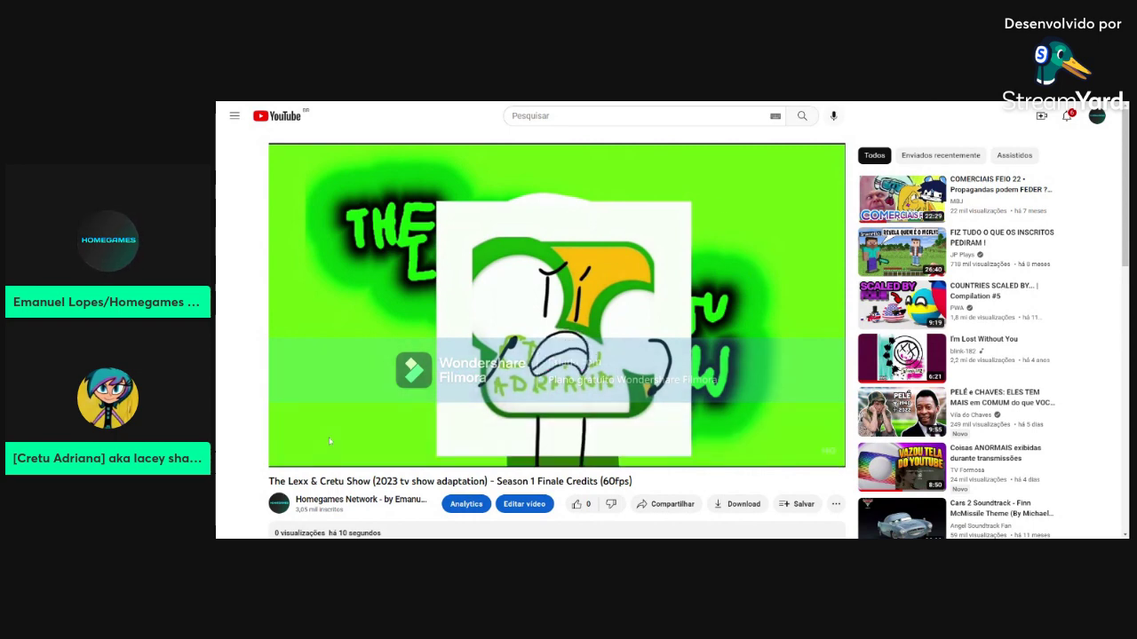
left_click(1066, 116)
left_click(1099, 156)
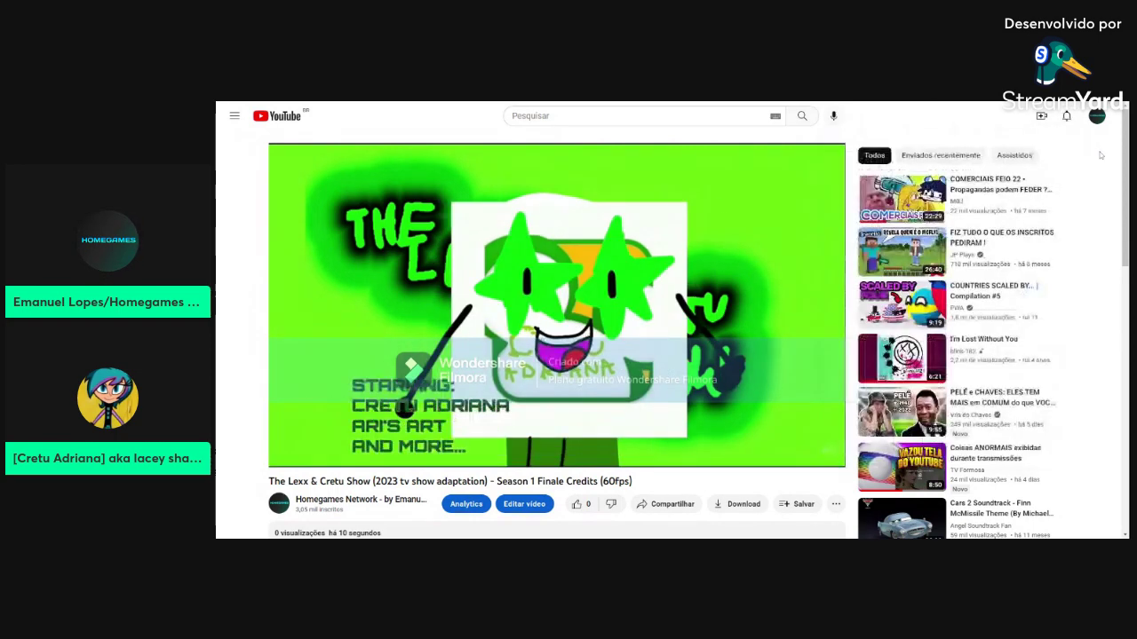